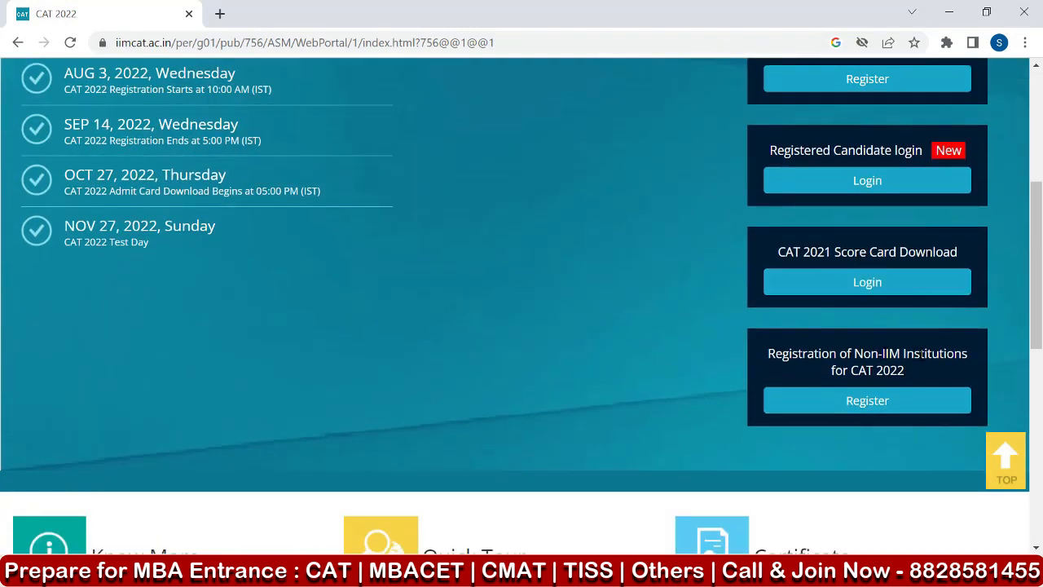
# Review the important dates on the CAT 2022 home page and open the New Candidate Registration form.
pyautogui.scroll(2, 669, 383)
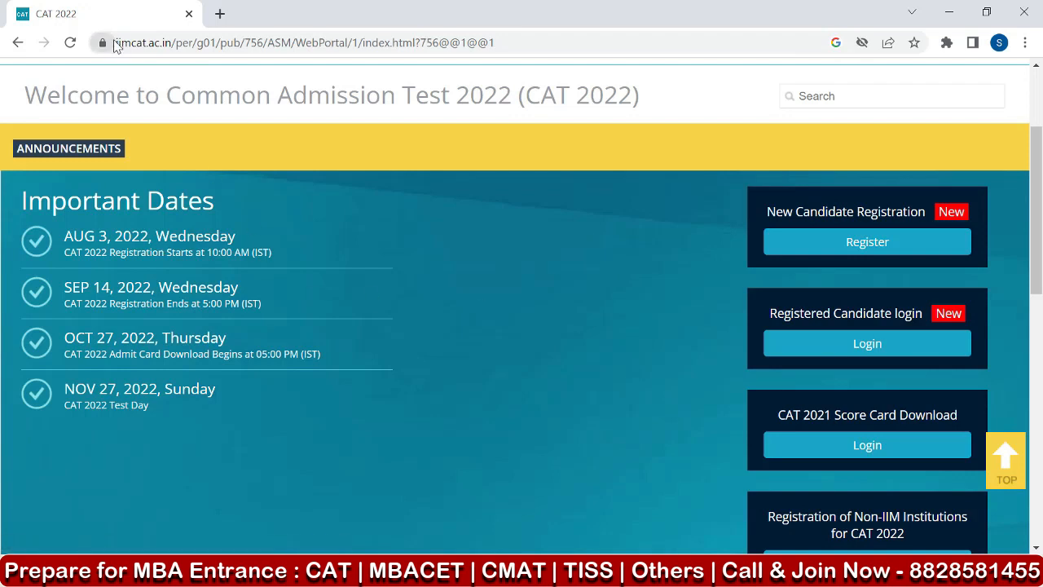
pyautogui.moveTo(115, 42); pyautogui.dragTo(179, 47)
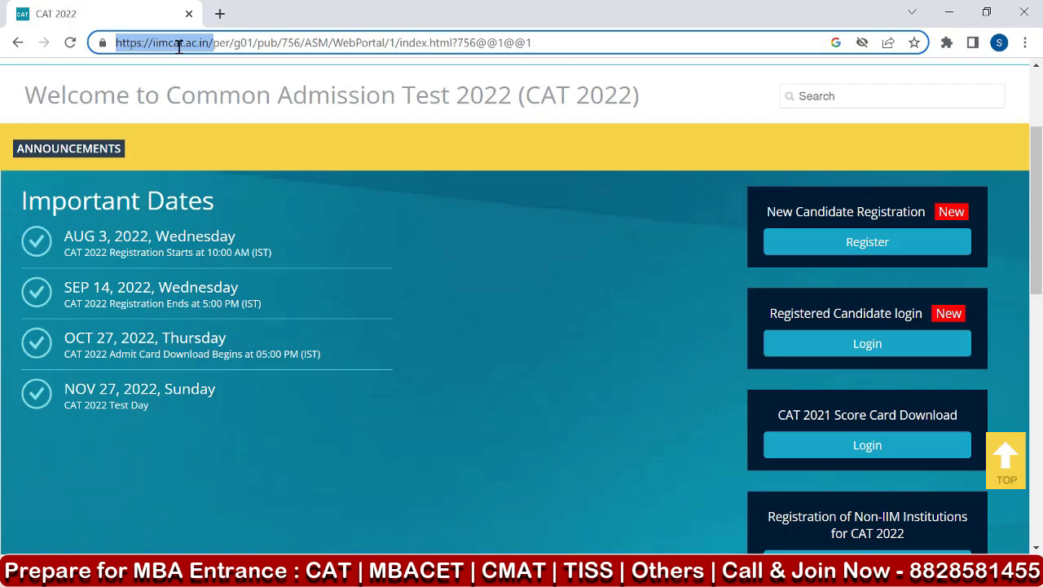
pyautogui.scroll(2, 285, 281)
pyautogui.scroll(-2, 267, 325)
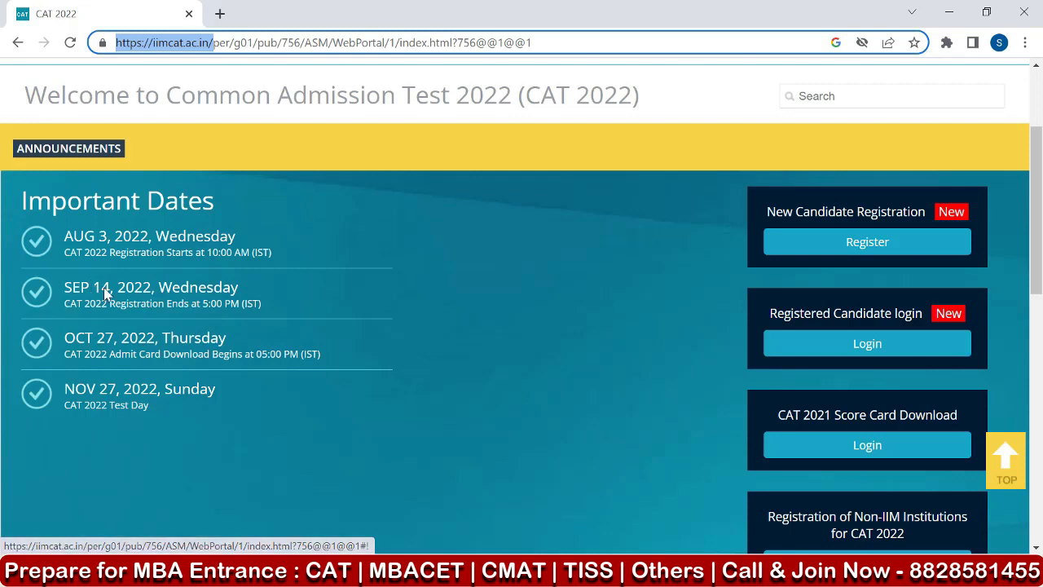
pyautogui.click(104, 340)
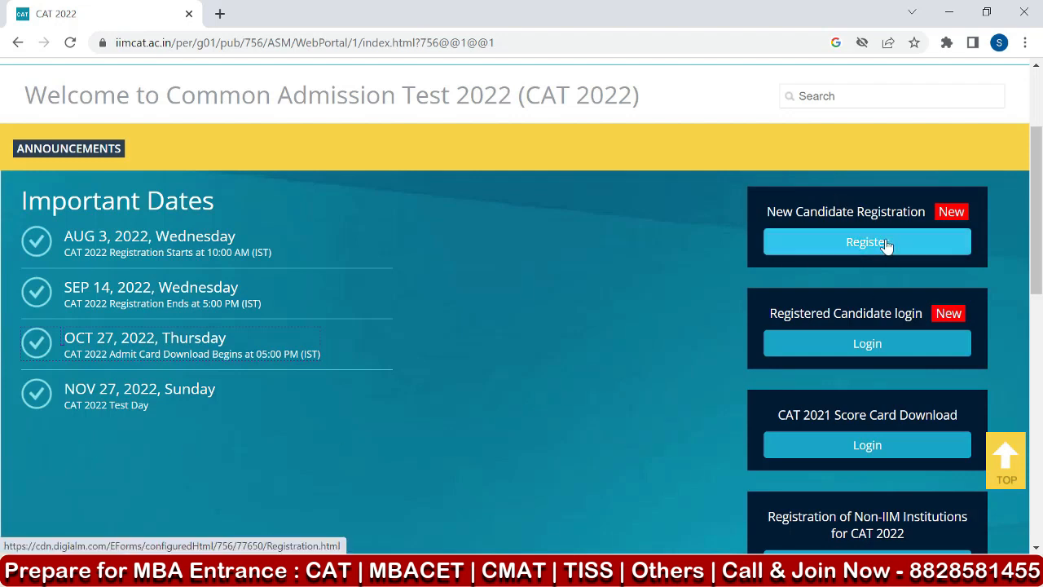
pyautogui.click(859, 250)
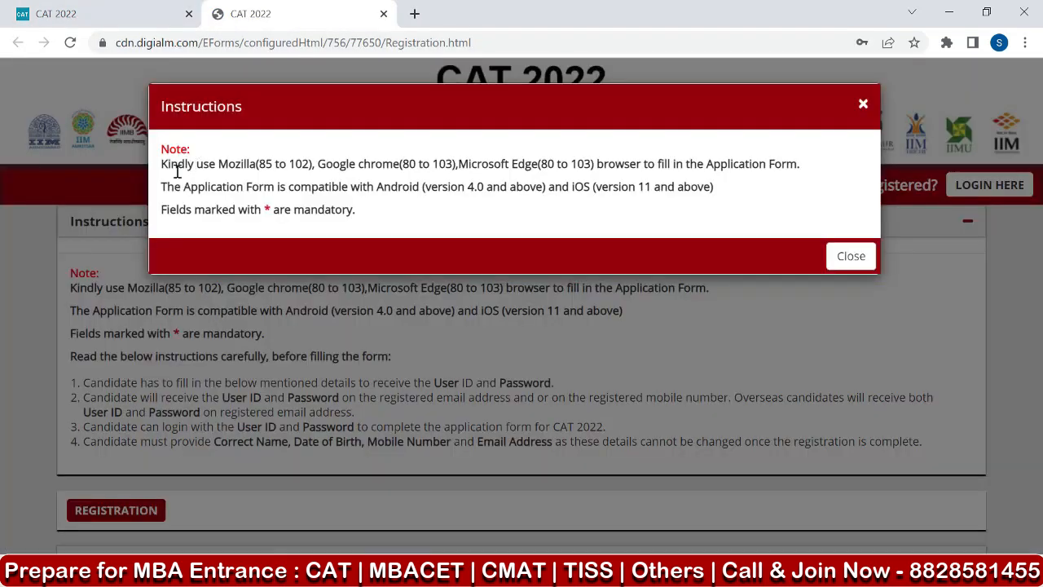
# Read the browser, device and mandatory-field notes in the Instructions notice and dismiss it.
pyautogui.moveTo(226, 165); pyautogui.dragTo(839, 169)
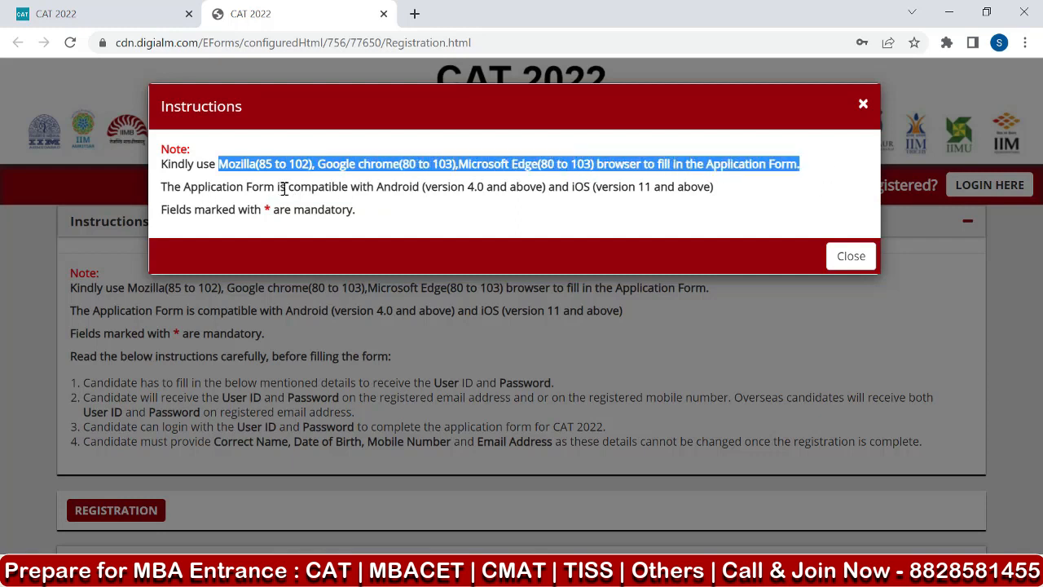
pyautogui.moveTo(285, 187); pyautogui.dragTo(733, 195)
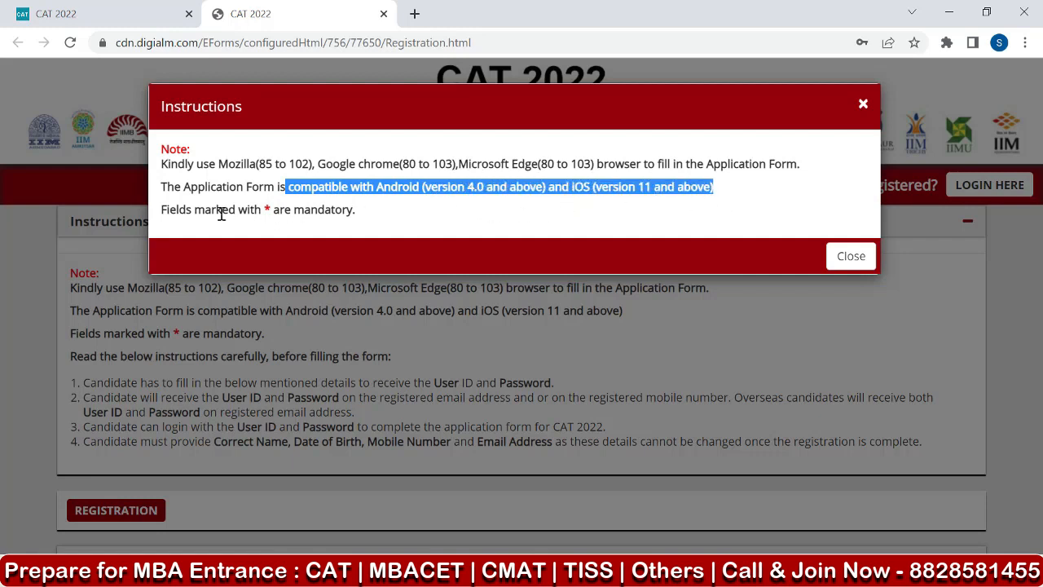
pyautogui.moveTo(263, 212); pyautogui.dragTo(403, 217)
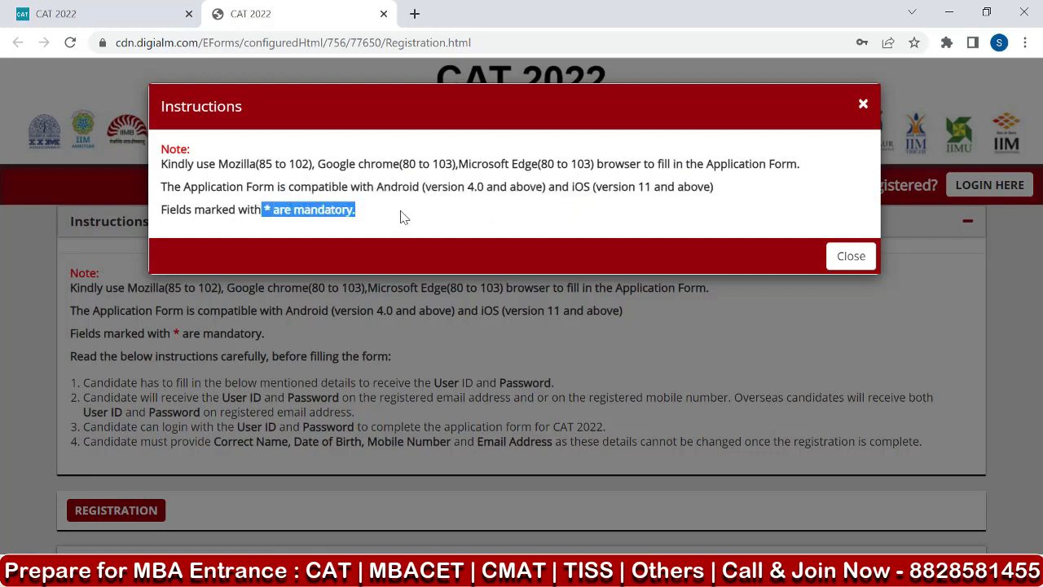
pyautogui.click(849, 261)
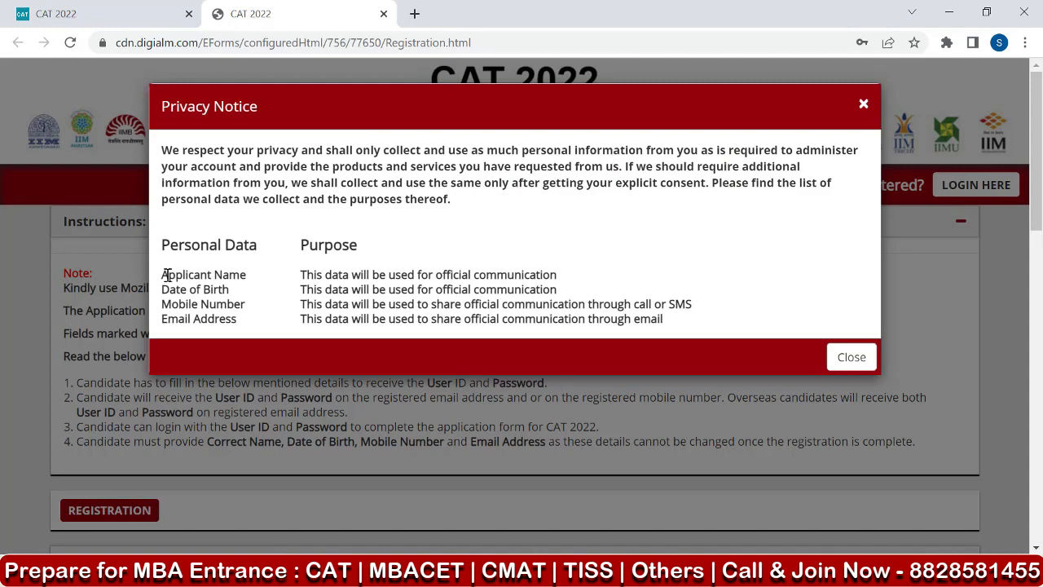
# Read the personal data items listed in the Privacy Notice and close the notice.
pyautogui.moveTo(163, 274); pyautogui.dragTo(260, 287)
pyautogui.moveTo(169, 292); pyautogui.dragTo(229, 292)
pyautogui.moveTo(198, 306); pyautogui.dragTo(244, 320)
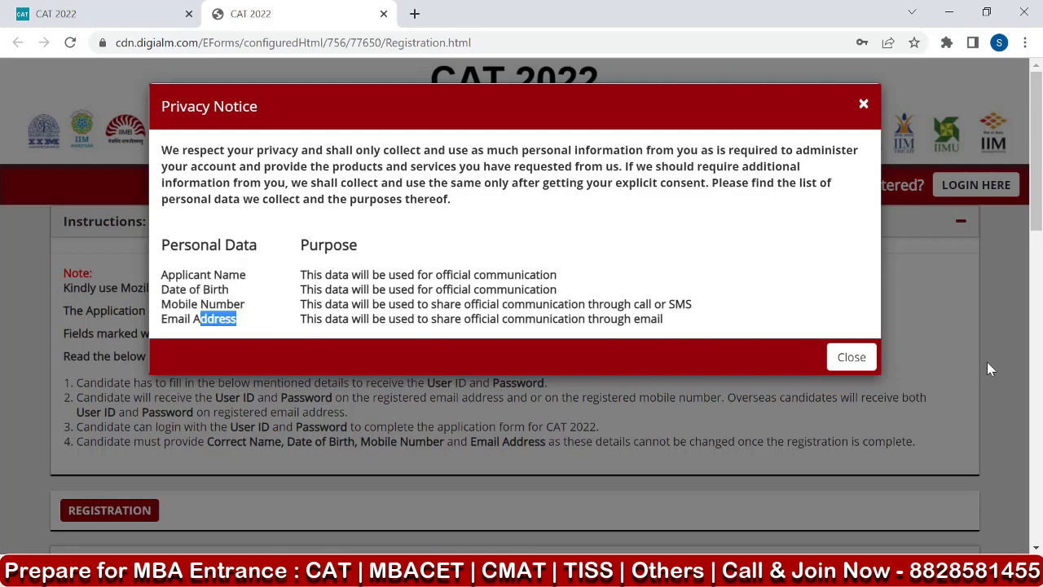
pyautogui.click(851, 357)
# Read the registration instructions and fill in the candidate's name and contact details from the saved autofill profile.
pyautogui.scroll(-2, 345, 278)
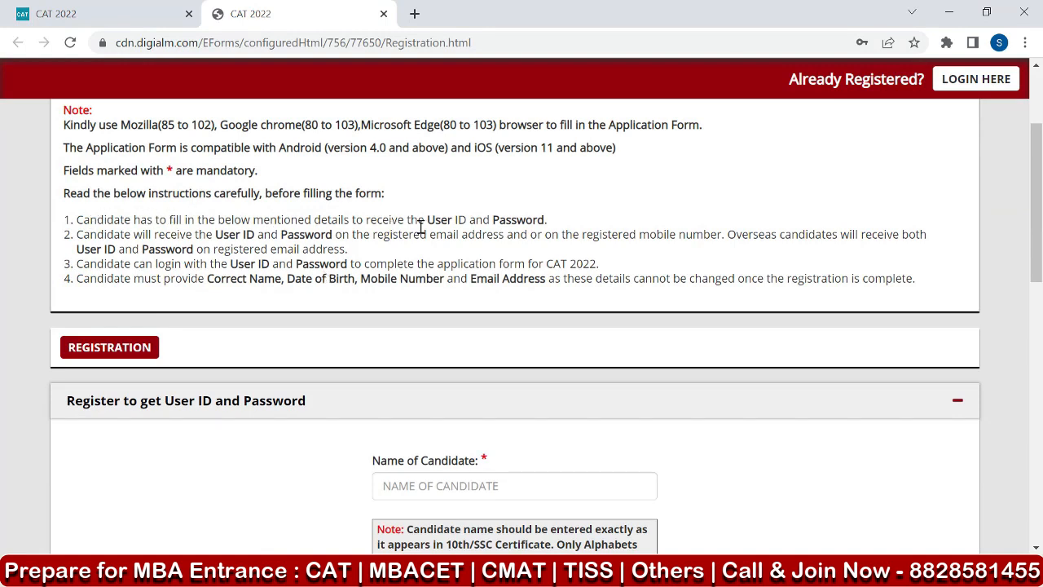
pyautogui.moveTo(425, 226); pyautogui.dragTo(551, 236)
pyautogui.scroll(-1, 314, 277)
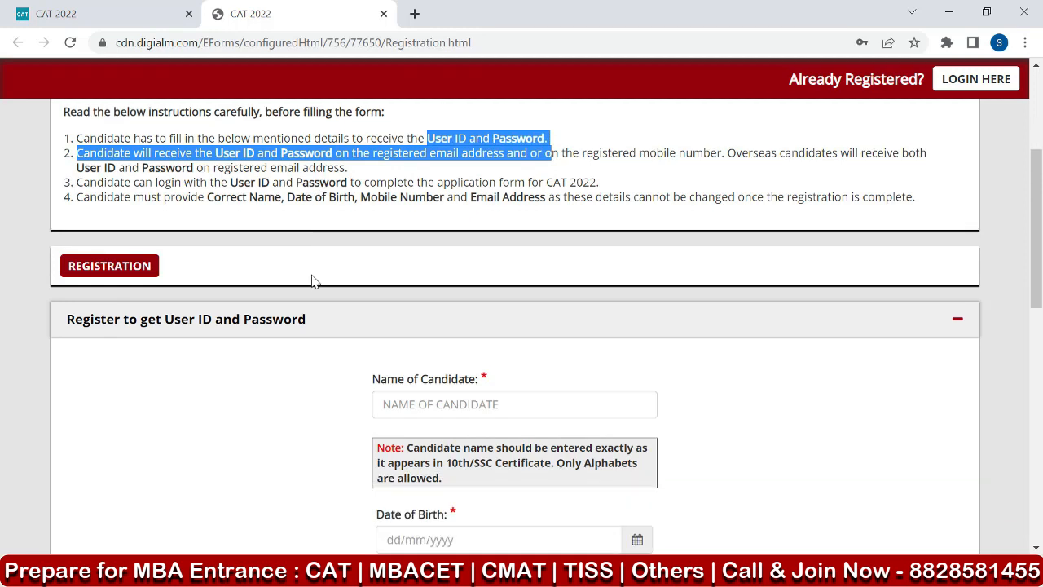
pyautogui.scroll(-3, 291, 281)
pyautogui.scroll(1, 291, 283)
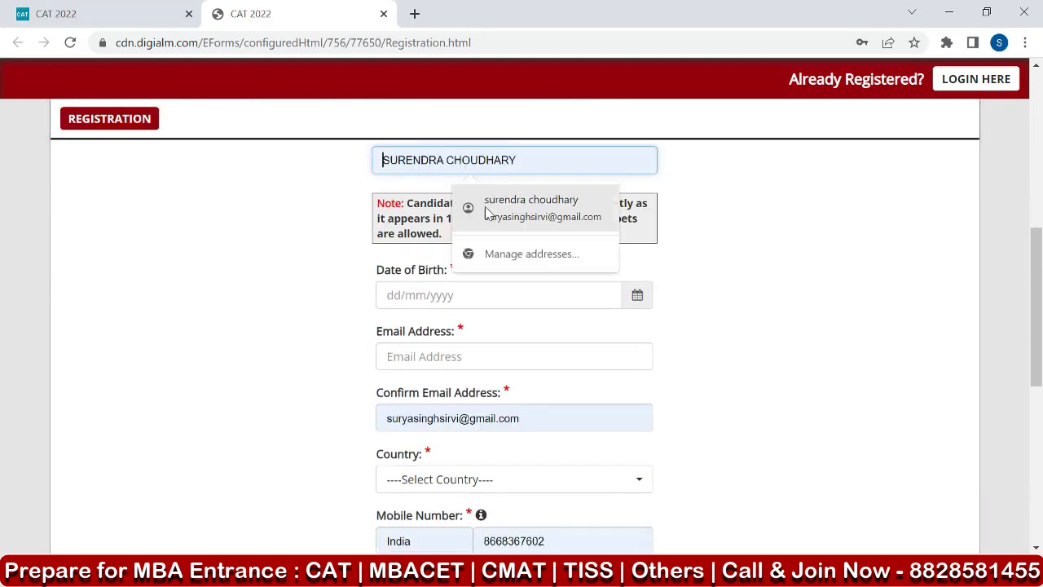
pyautogui.click(515, 203)
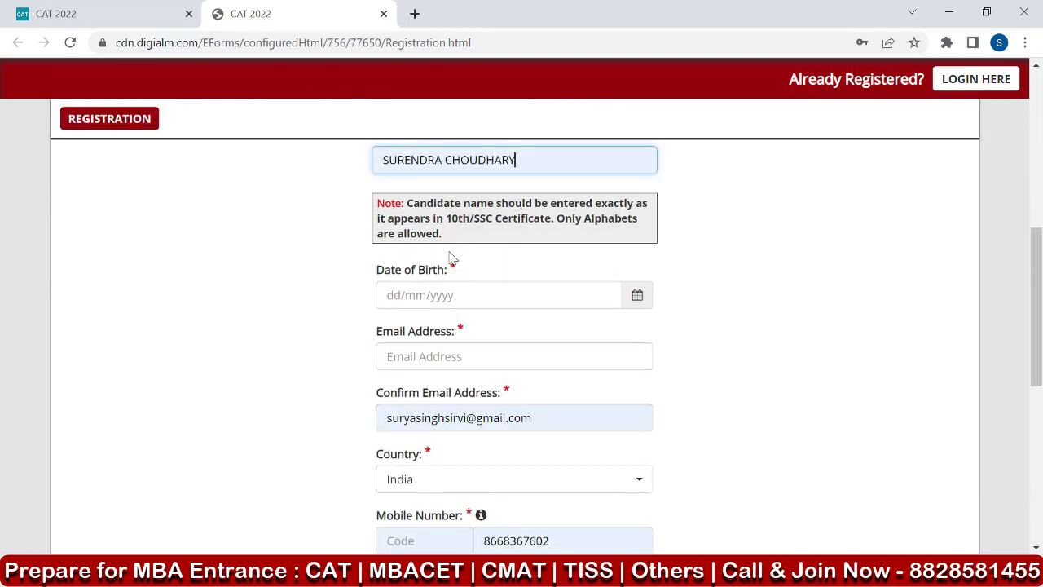
# Check the note on name format and reorder the candidate's name so the surname comes before the first name.
pyautogui.scroll(-1, 449, 259)
pyautogui.scroll(1, 449, 259)
pyautogui.moveTo(496, 203); pyautogui.dragTo(652, 208)
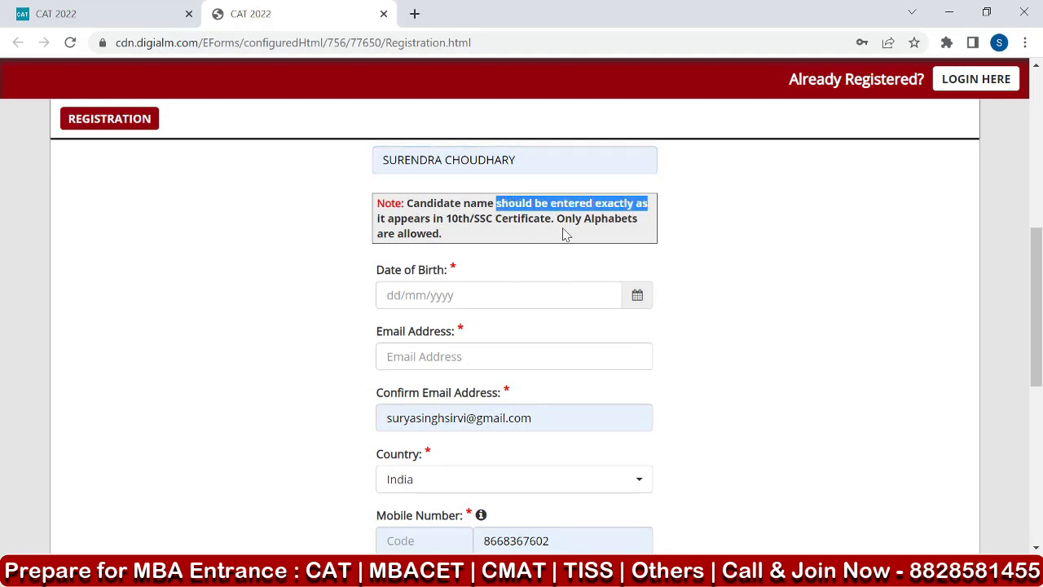
pyautogui.moveTo(557, 218); pyautogui.dragTo(633, 220)
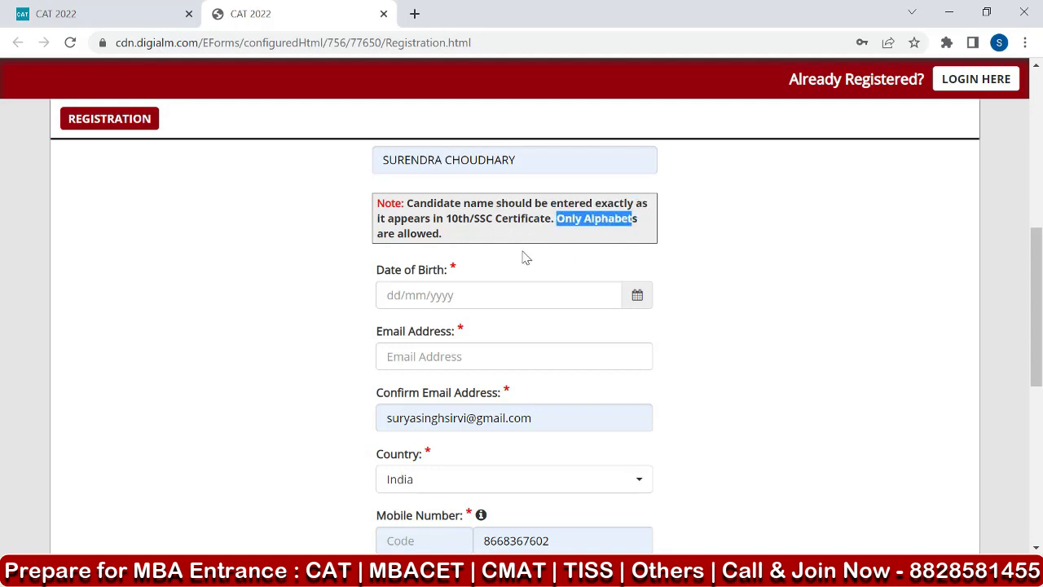
pyautogui.click(480, 242)
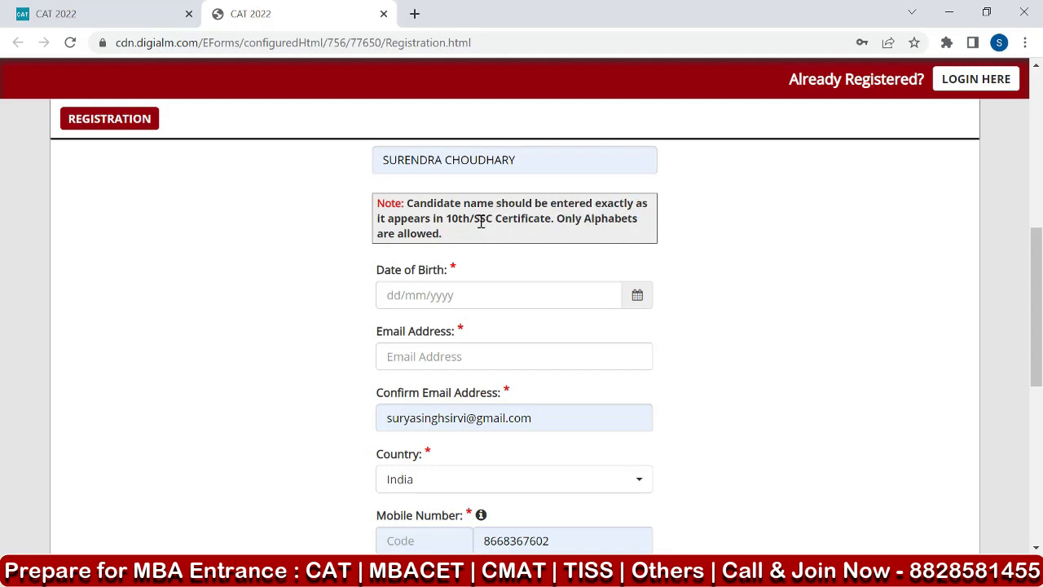
pyautogui.moveTo(440, 161); pyautogui.dragTo(372, 168)
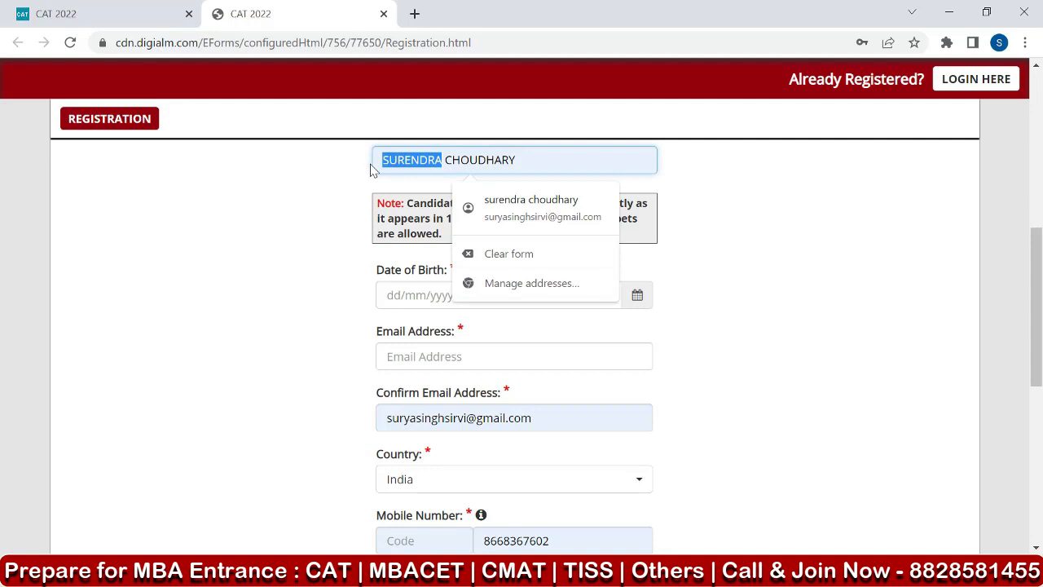
pyautogui.press('BackSpace')
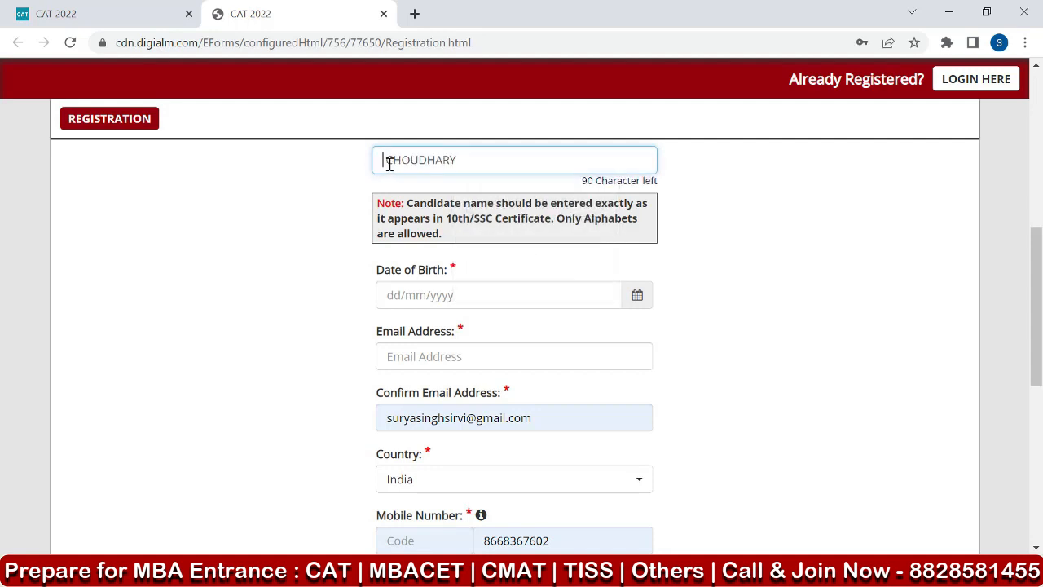
pyautogui.press('Delete')
pyautogui.click(468, 163)
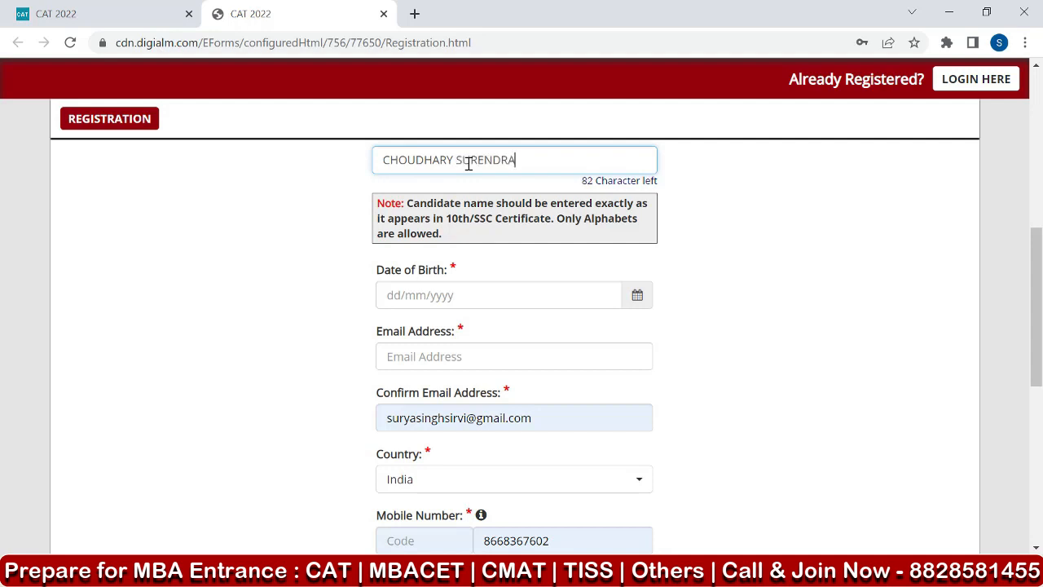
pyautogui.click(630, 246)
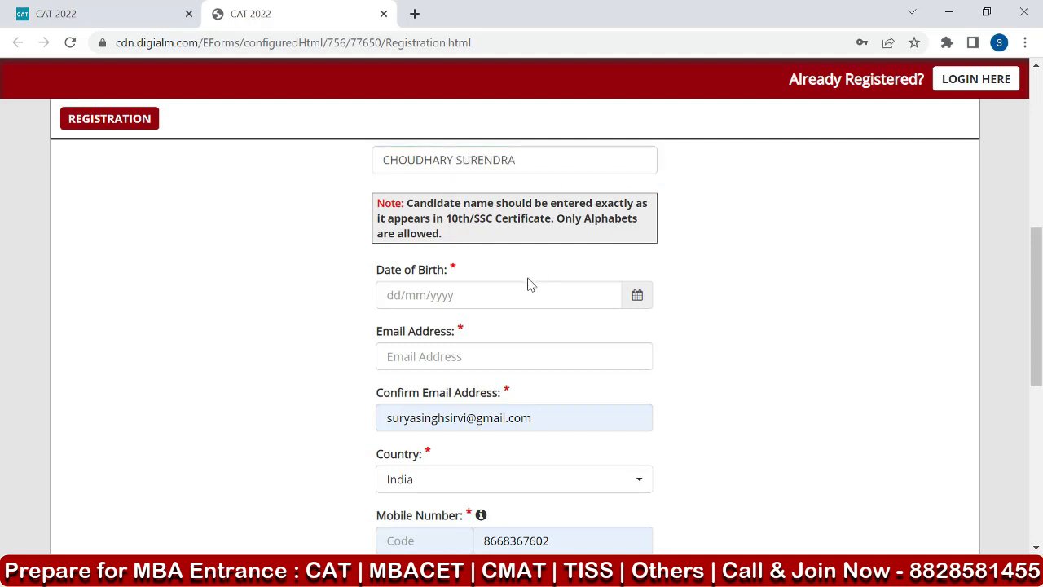
# Enter the candidate's date of birth and fill in the email address.
pyautogui.click(432, 299)
pyautogui.click(636, 303)
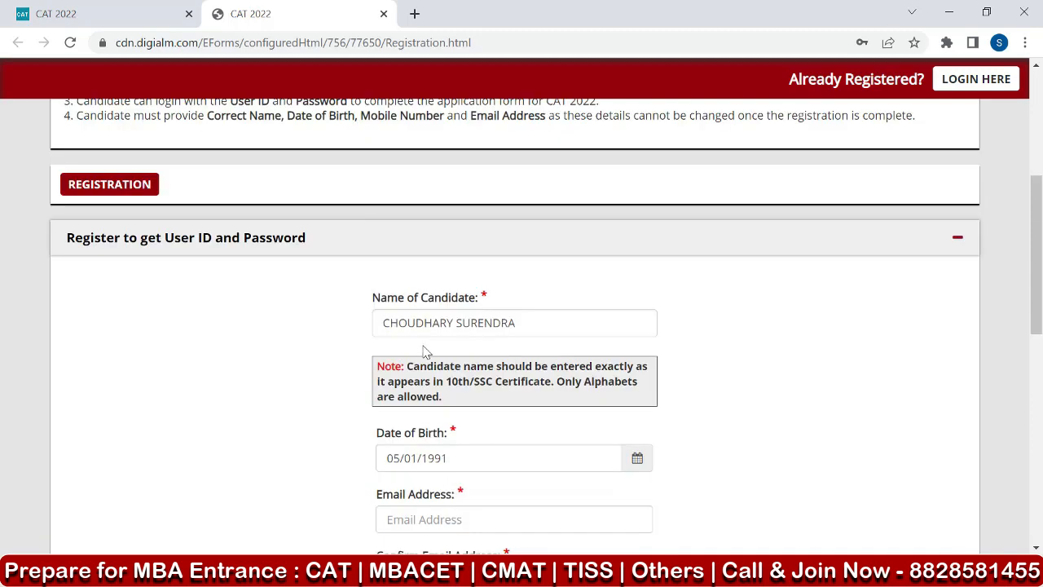
pyautogui.scroll(-2, 421, 350)
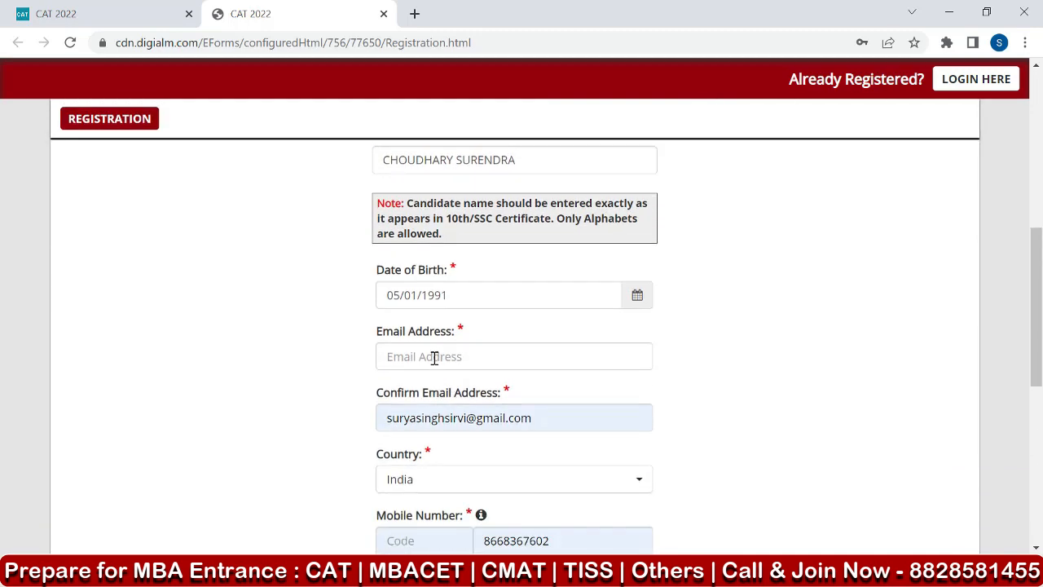
pyautogui.click(435, 357)
pyautogui.hotkey('ctrl', 'v')
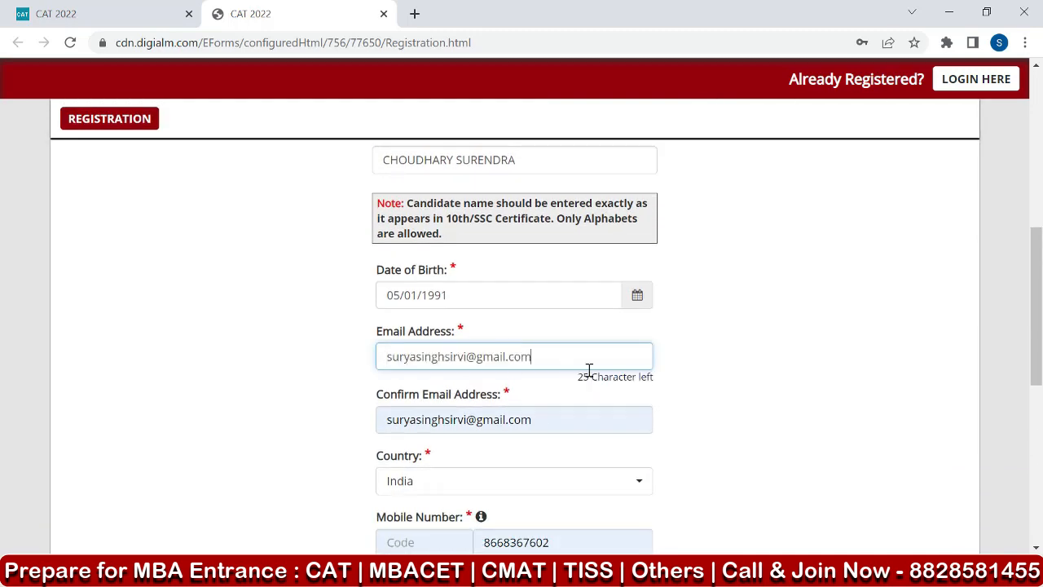
pyautogui.click(737, 383)
# Keep India as the country and fill in the candidate's mobile number in the confirmation field.
pyautogui.scroll(-2, 577, 413)
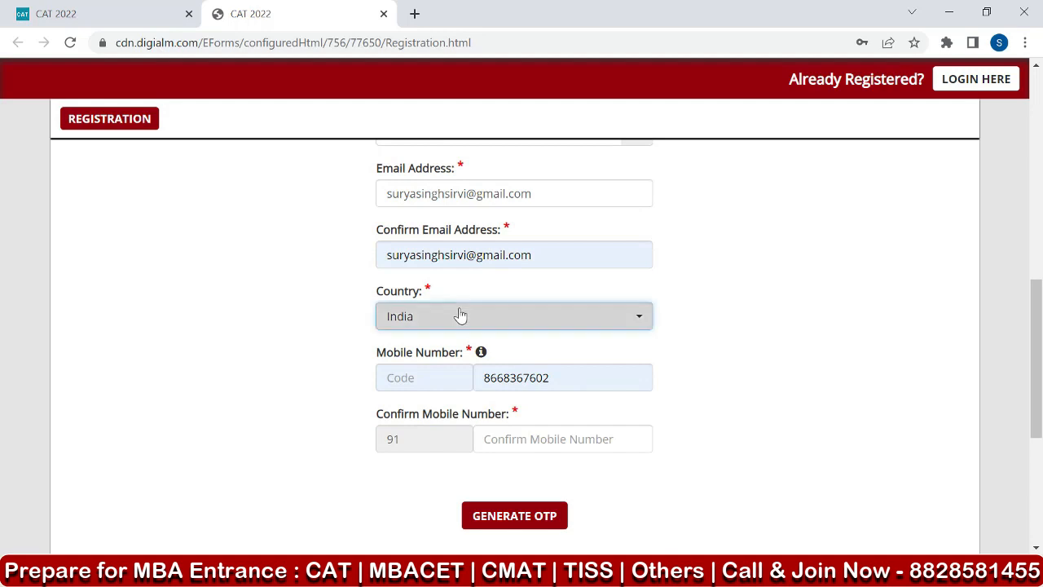
pyautogui.click(459, 316)
pyautogui.click(434, 410)
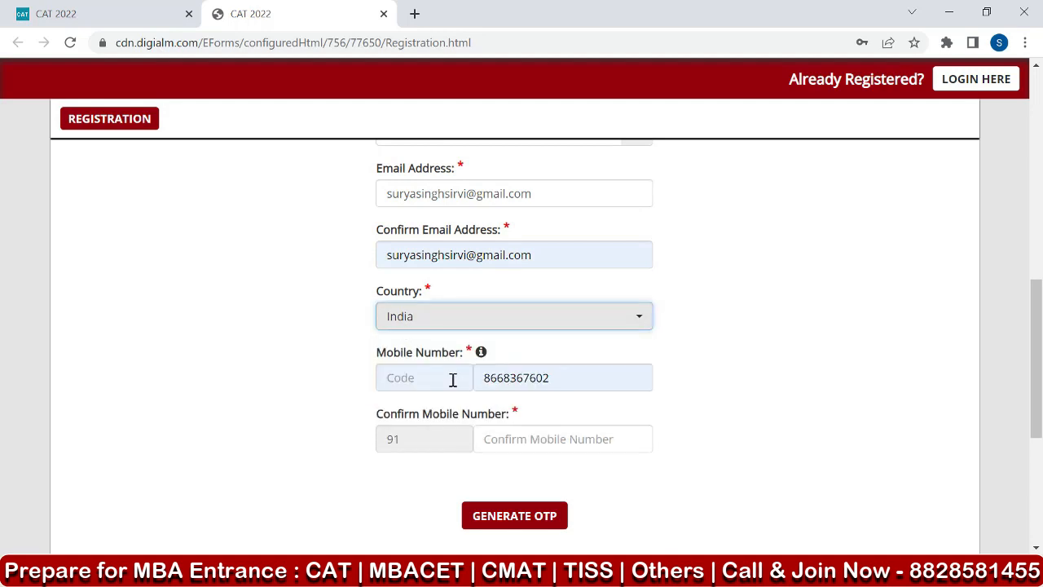
pyautogui.click(574, 378)
pyautogui.click(415, 382)
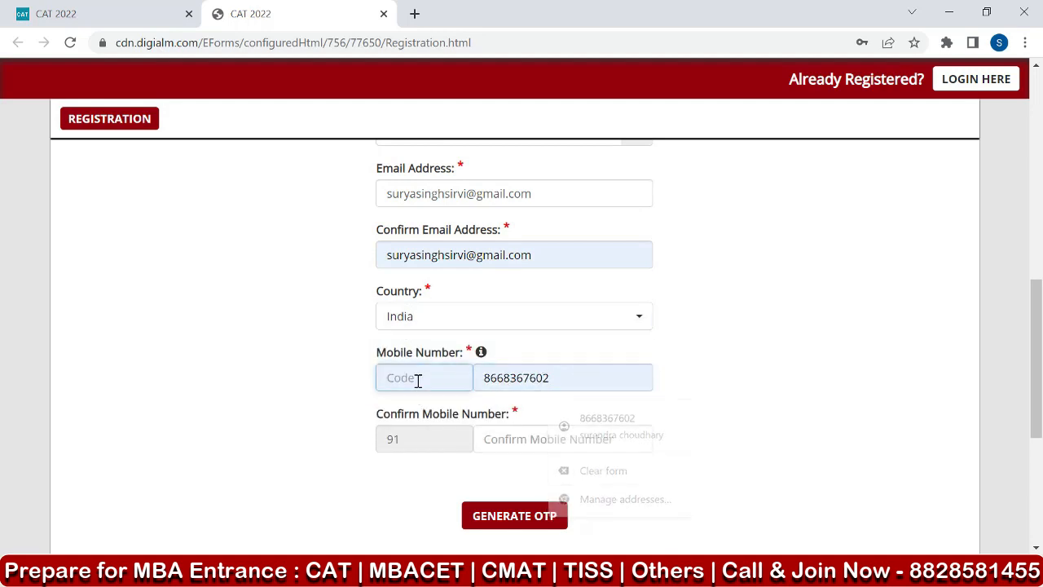
pyautogui.click(538, 437)
pyautogui.click(596, 486)
# Recheck the entered details, request the OTP, and submit the captcha text shown in the image.
pyautogui.scroll(3, 677, 358)
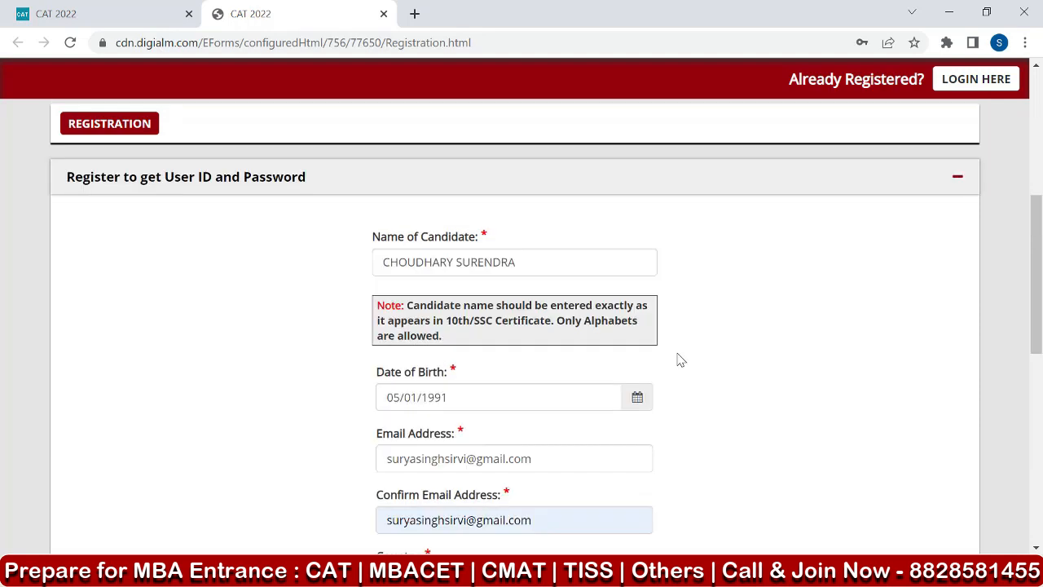
pyautogui.scroll(-5, 677, 359)
pyautogui.click(526, 381)
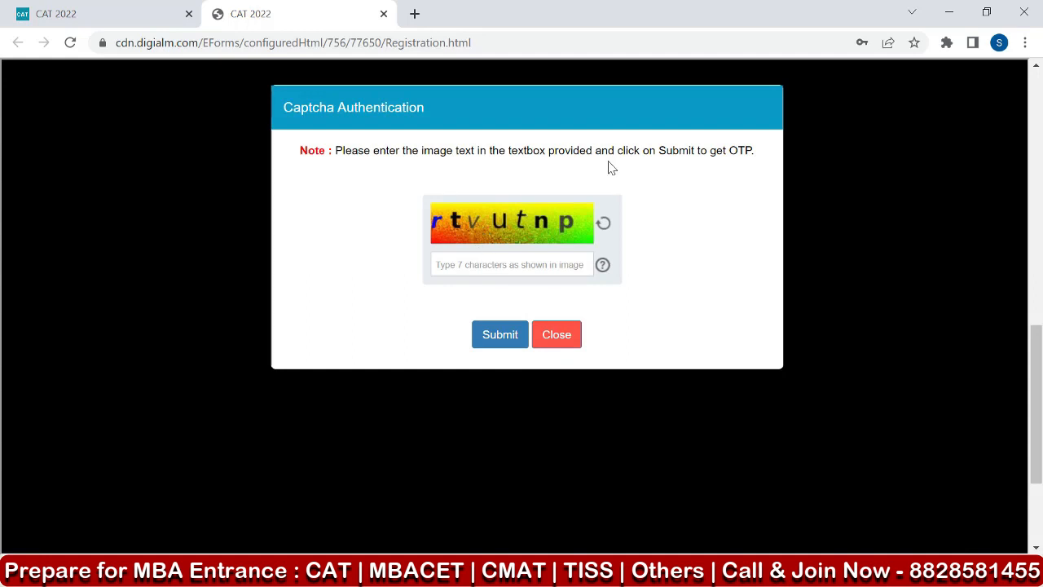
pyautogui.click(523, 265)
pyautogui.write('r')
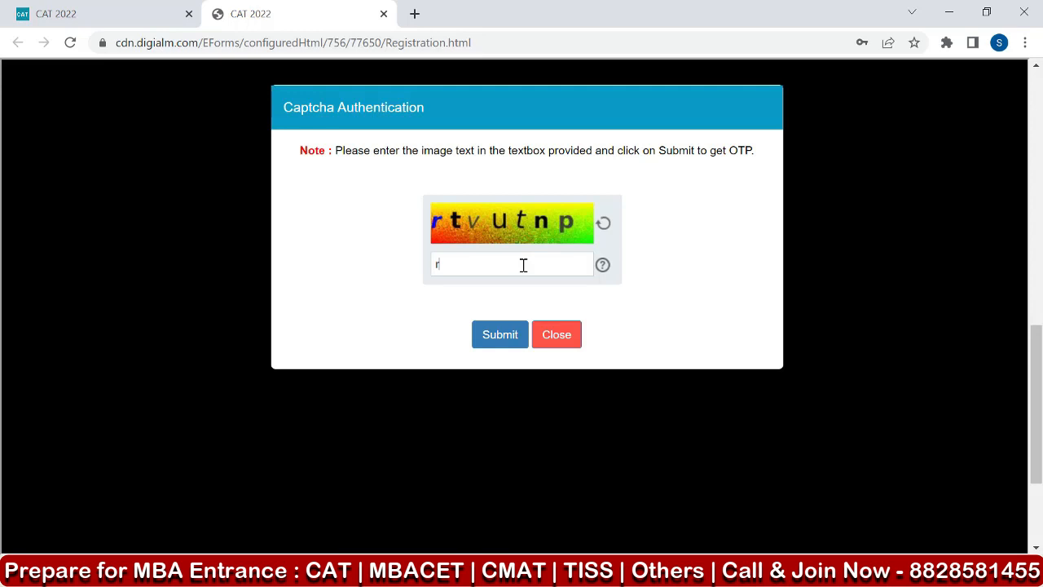
pyautogui.write('tvutnp')
pyautogui.click(507, 338)
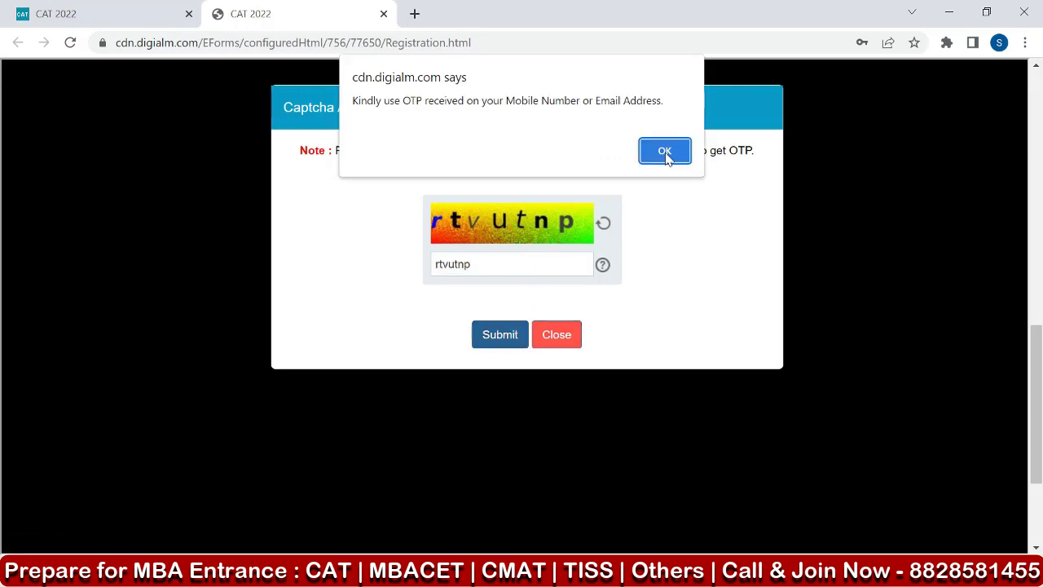
pyautogui.click(666, 153)
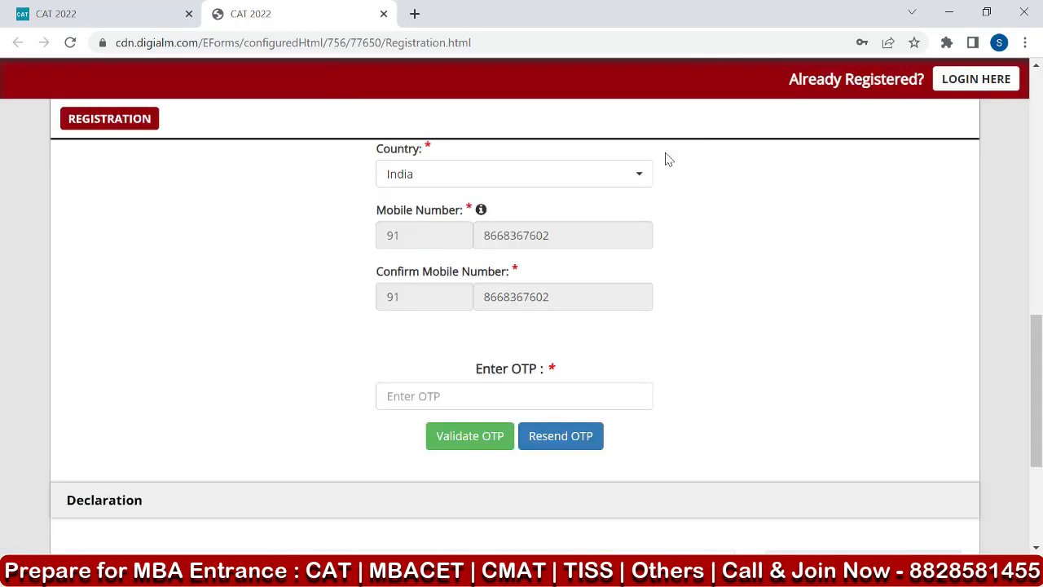
# Enter the received OTP in the registration form and validate it.
pyautogui.click(504, 392)
pyautogui.hotkey('ctrl', 'v')
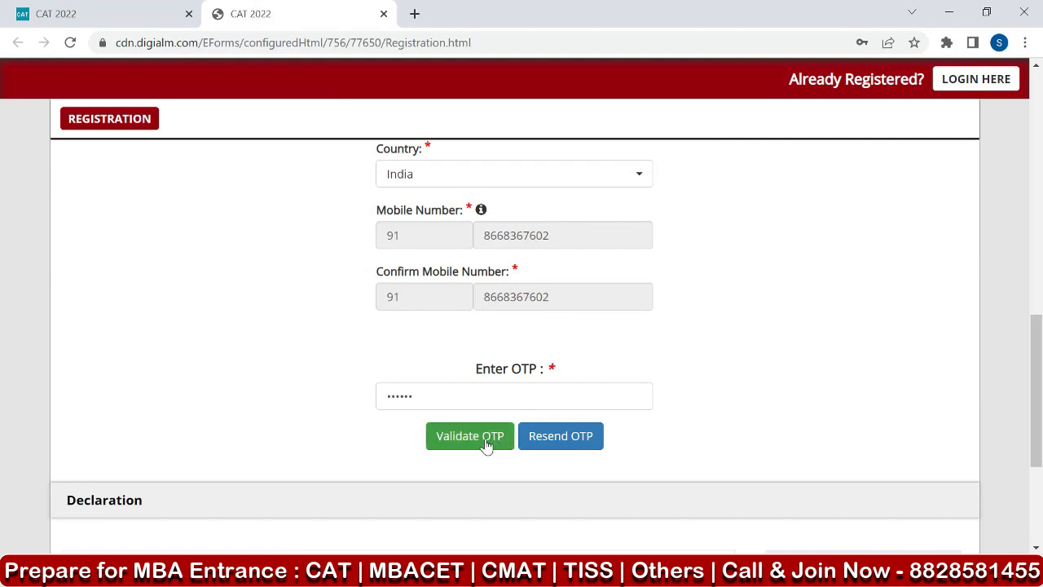
pyautogui.click(480, 440)
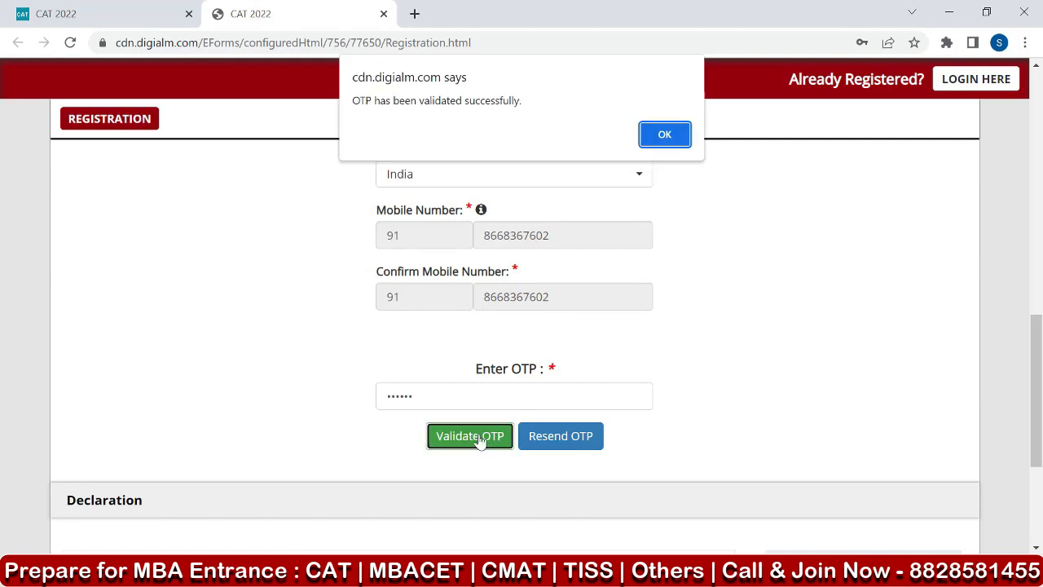
pyautogui.click(673, 135)
pyautogui.scroll(-2, 778, 260)
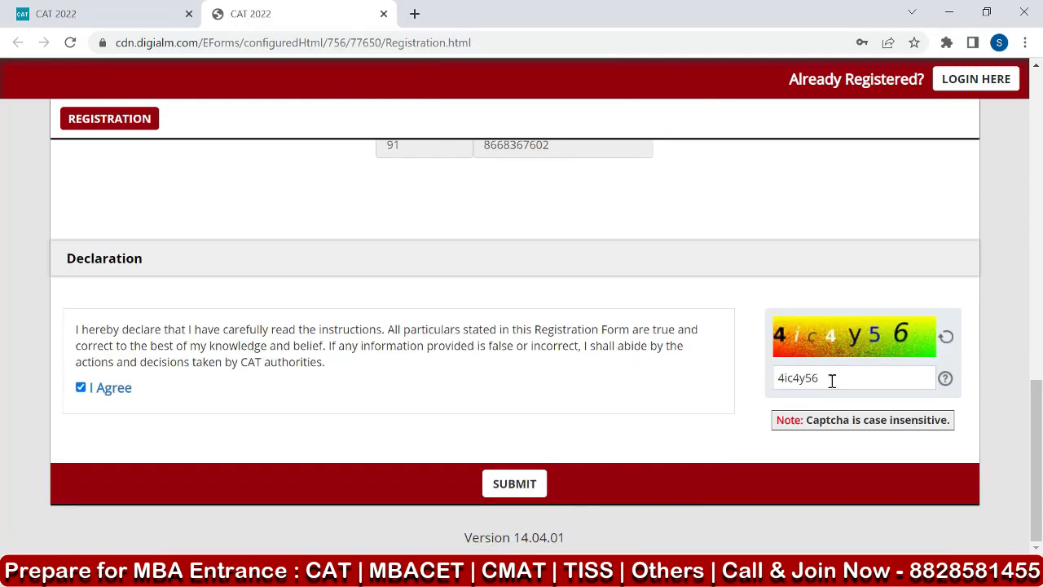
# Submit the registration form, decline the browser's offer to update the saved password, and close the instructions message.
pyautogui.click(521, 491)
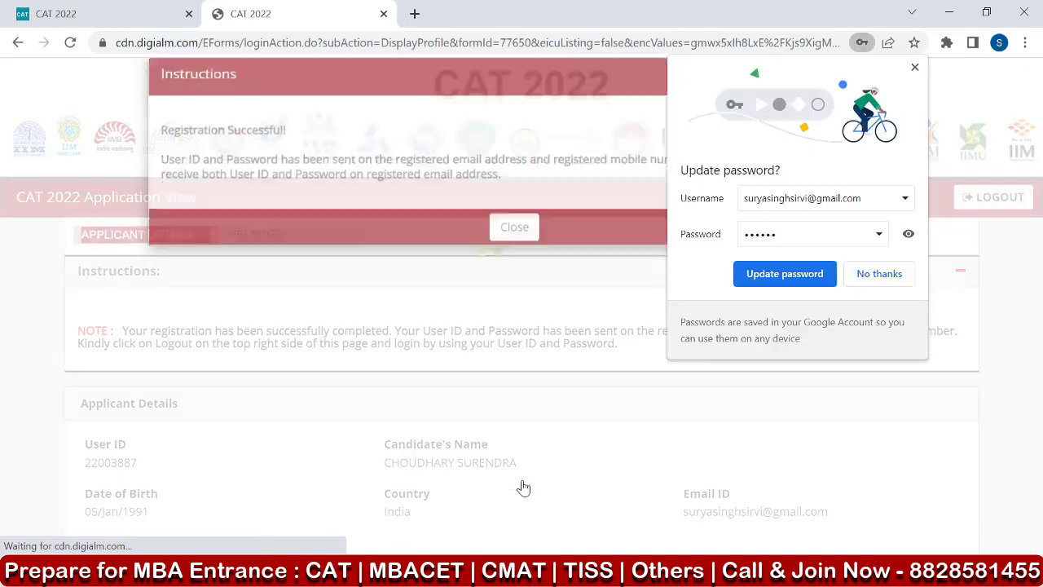
pyautogui.click(878, 277)
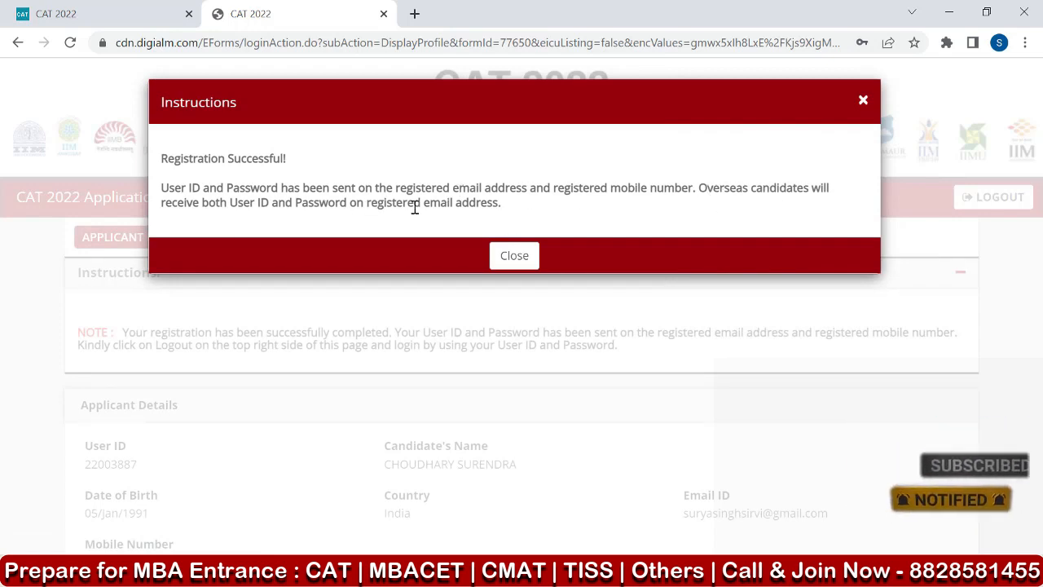
pyautogui.click(509, 259)
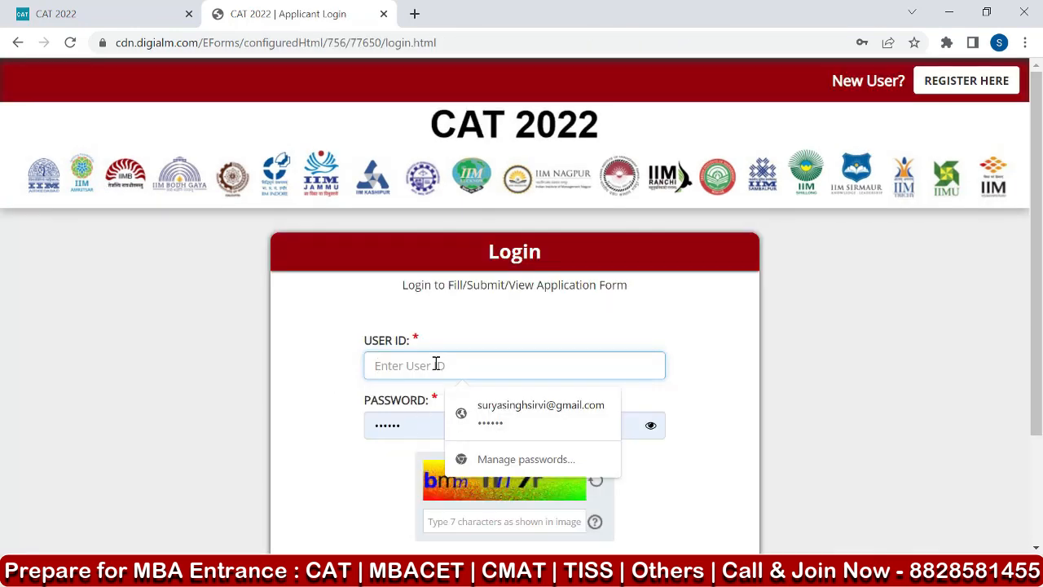
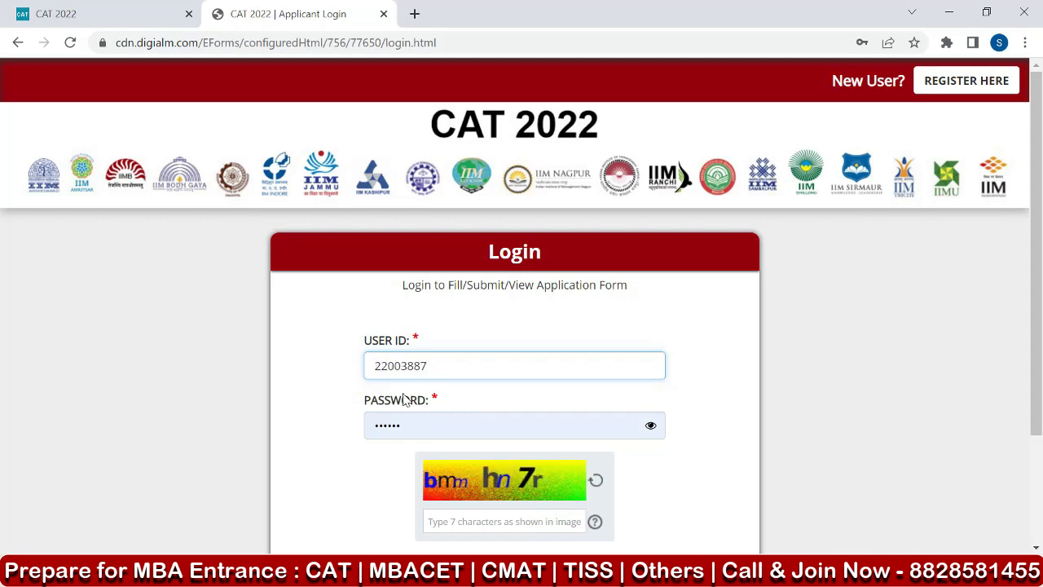
# Log in with the issued user ID and account password, and go to the CAT 2022 application form.
pyautogui.click(416, 425)
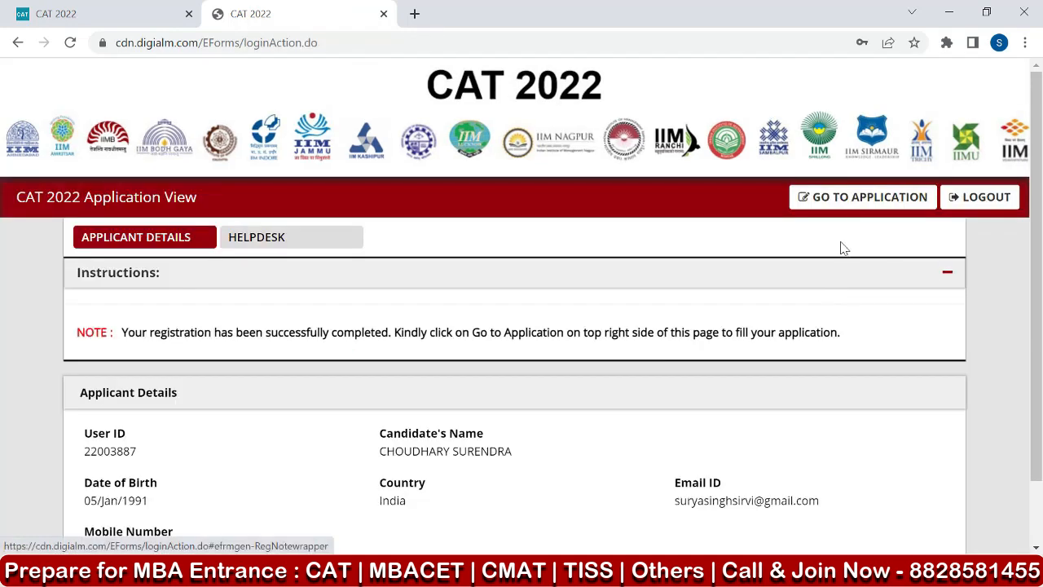
pyautogui.click(860, 199)
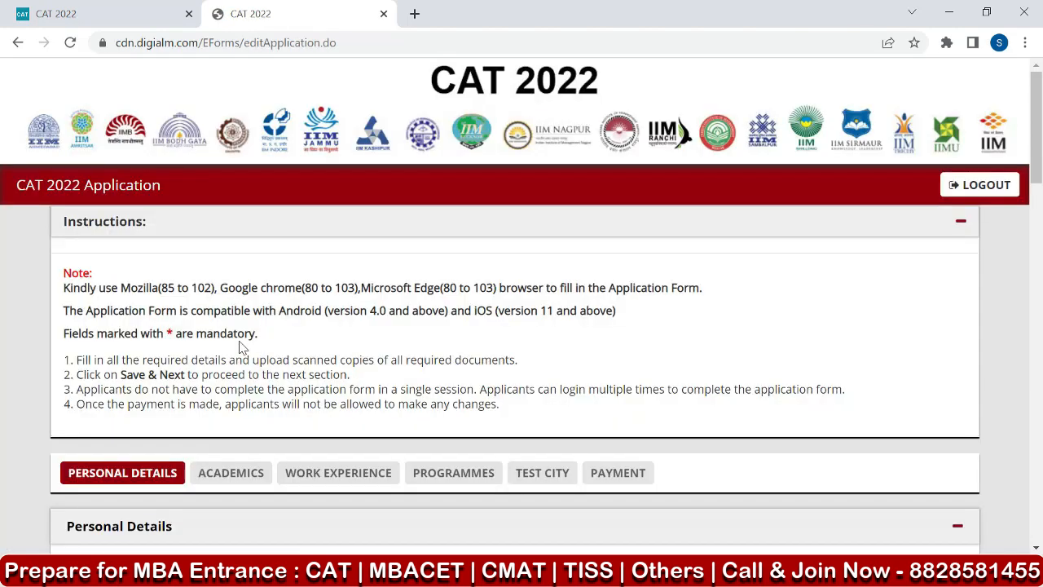
# Fill in the candidate's first, middle and last names in the Personal Details section.
pyautogui.scroll(-3, 241, 346)
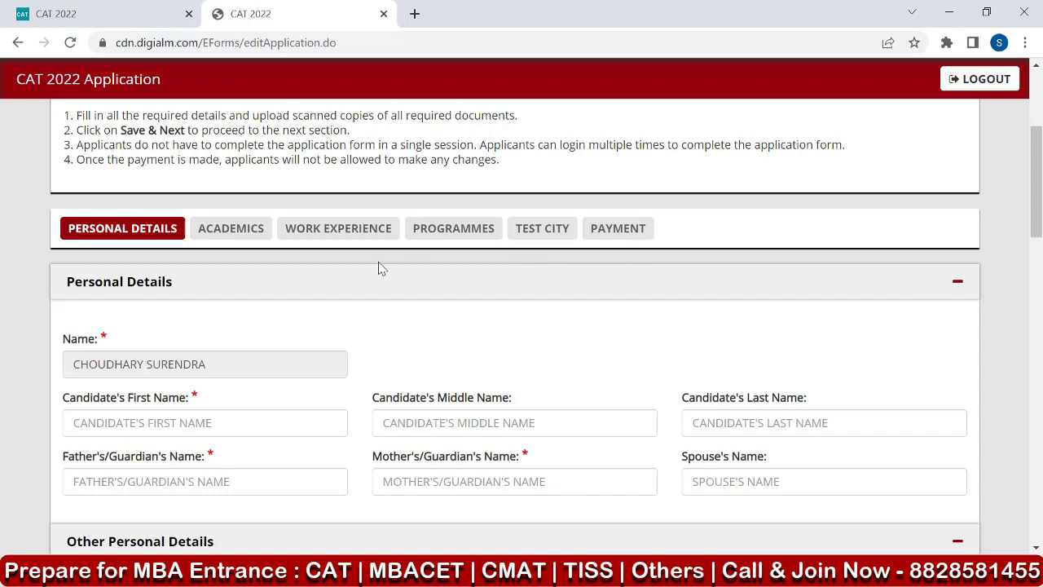
pyautogui.scroll(1, 380, 268)
pyautogui.scroll(-2, 375, 262)
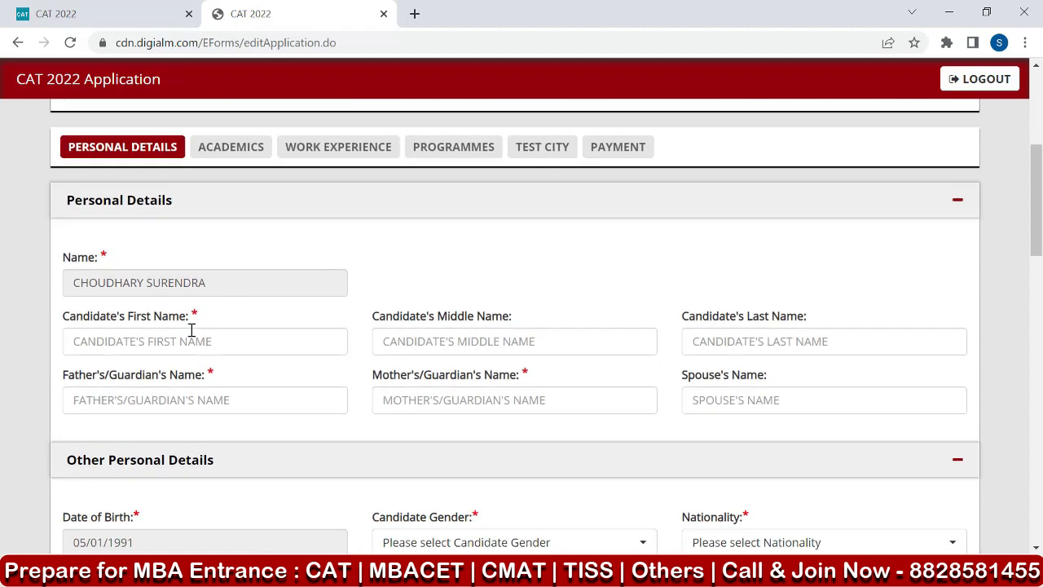
pyautogui.click(149, 342)
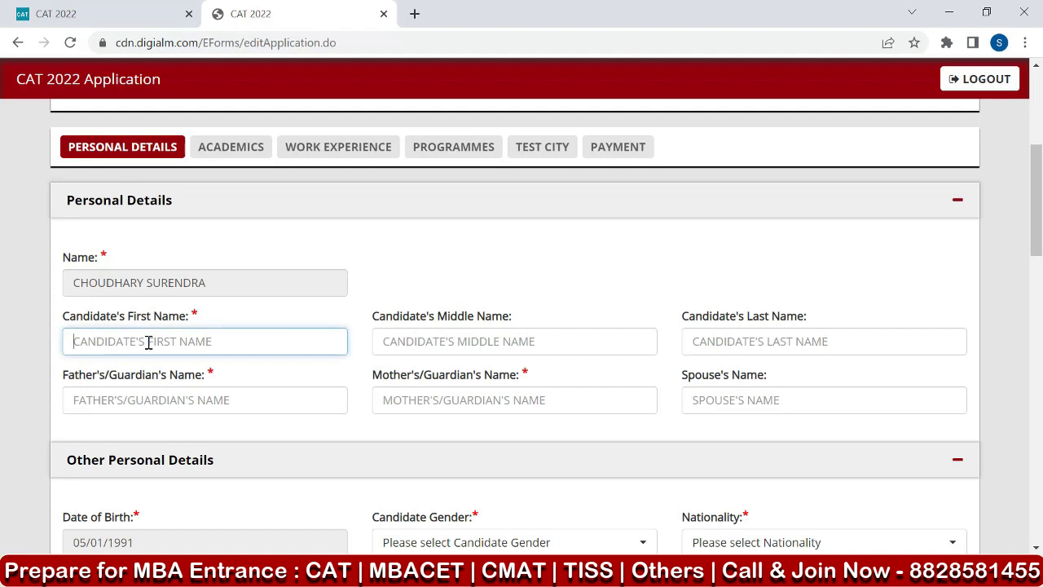
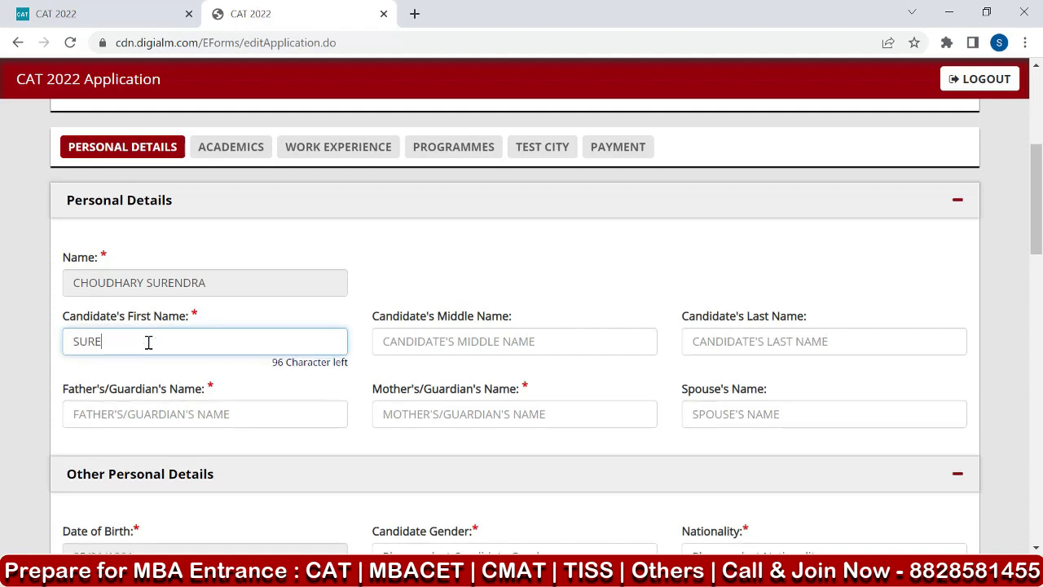
pyautogui.click(230, 291)
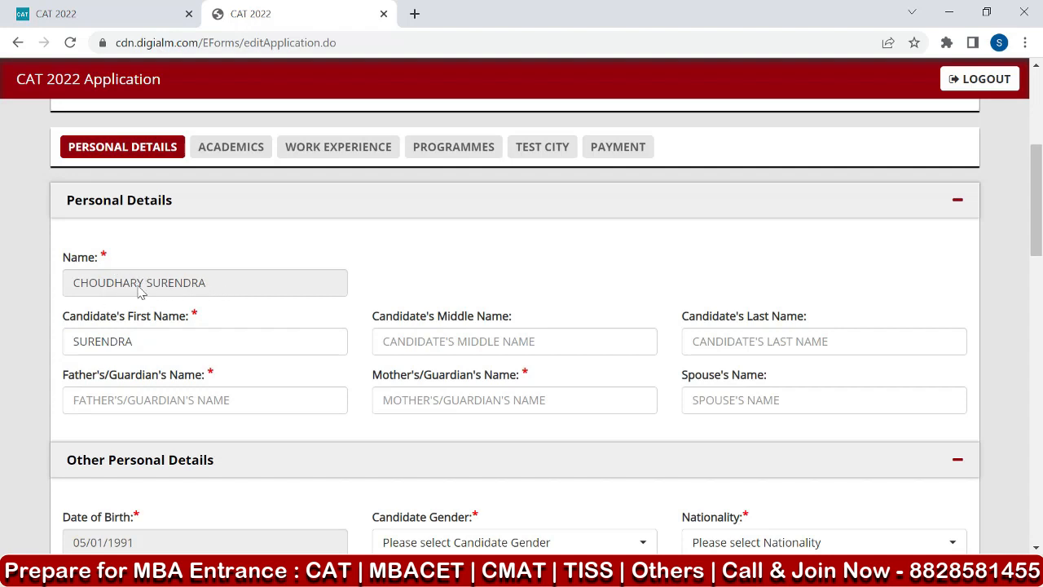
pyautogui.click(146, 339)
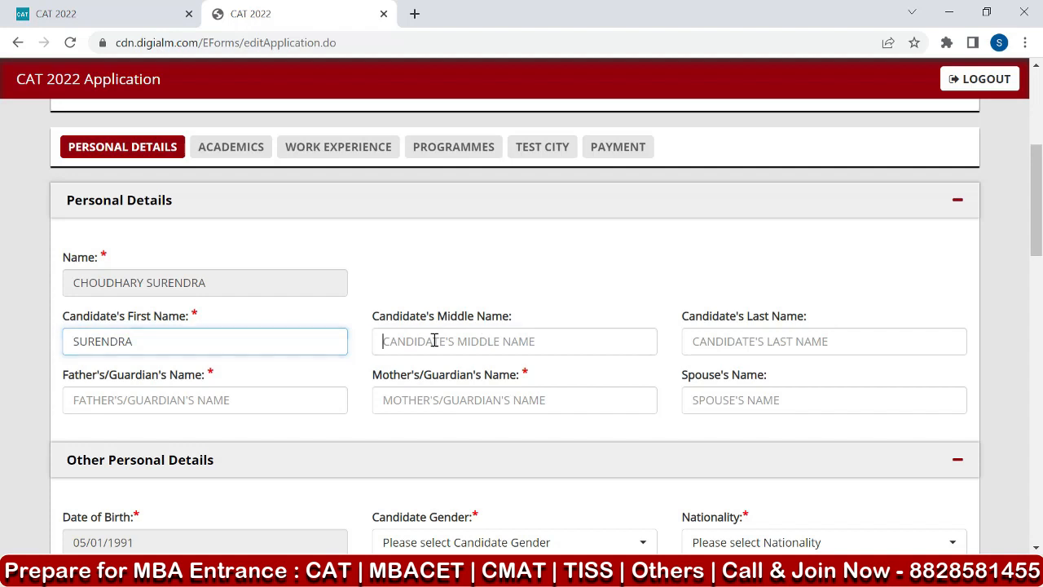
pyautogui.click(757, 341)
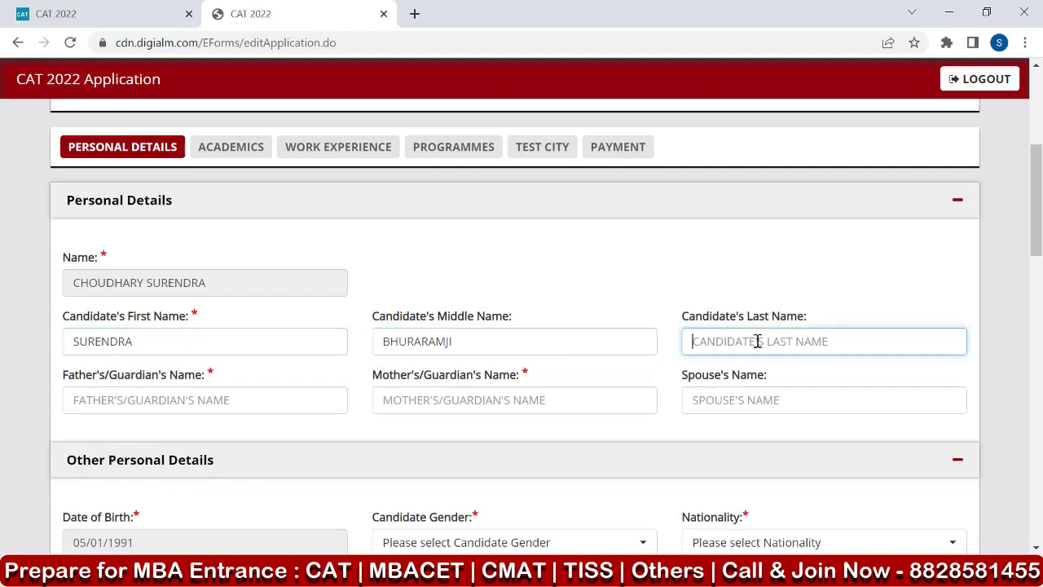
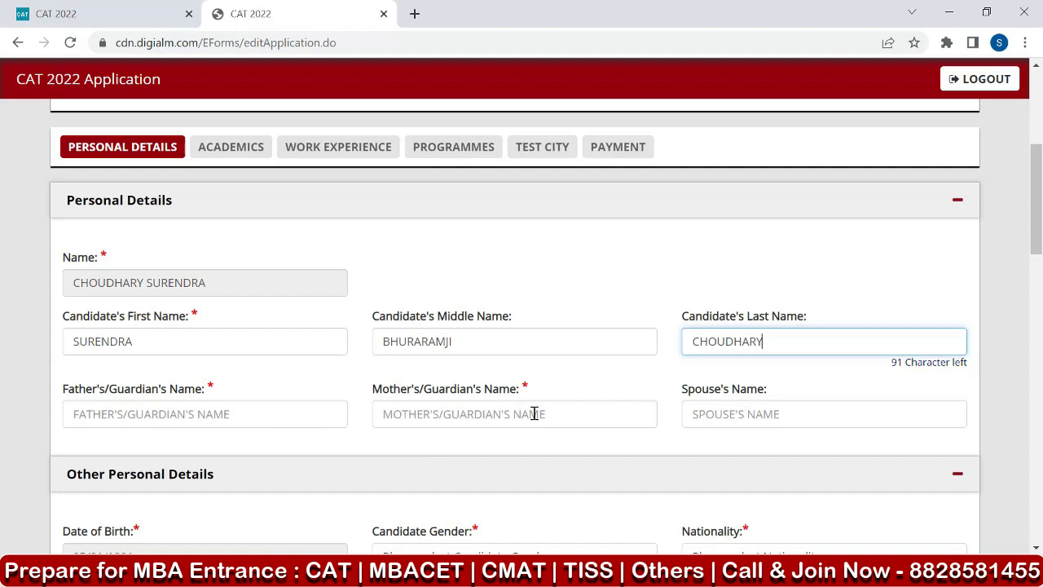
pyautogui.click(215, 396)
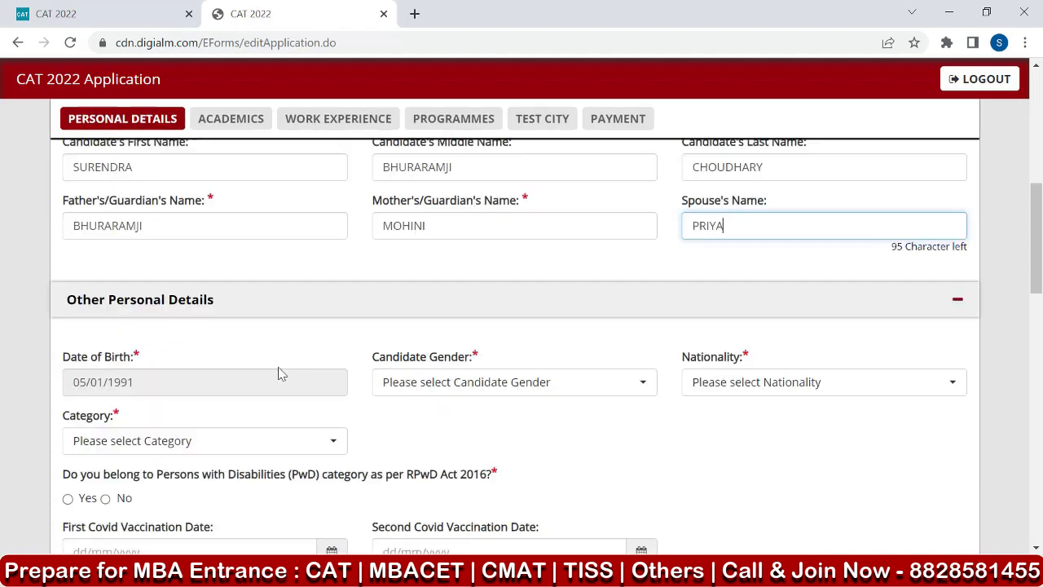
# Set gender to Male, nationality to Indian, category to General and PwD to No, with Covid vaccination dates 06/08/2021 and 03/12/2021.
pyautogui.scroll(-2, 279, 372)
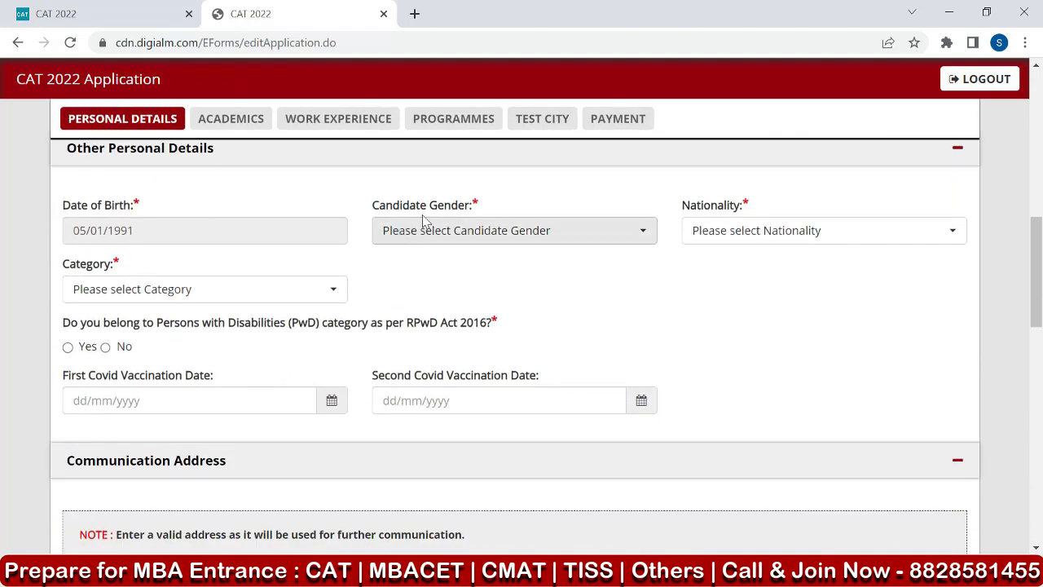
pyautogui.click(450, 229)
pyautogui.click(422, 308)
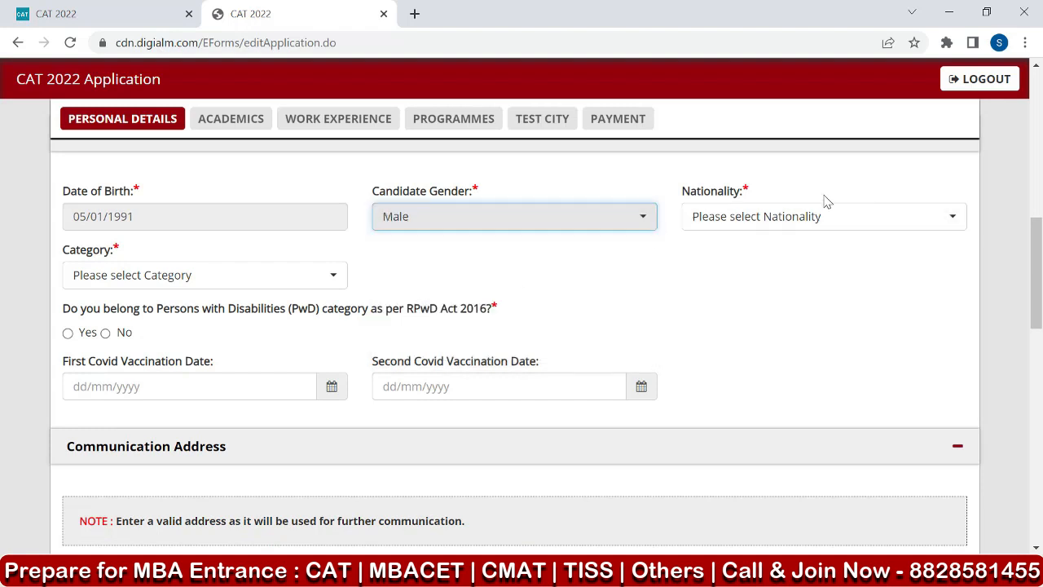
pyautogui.click(703, 216)
pyautogui.click(734, 306)
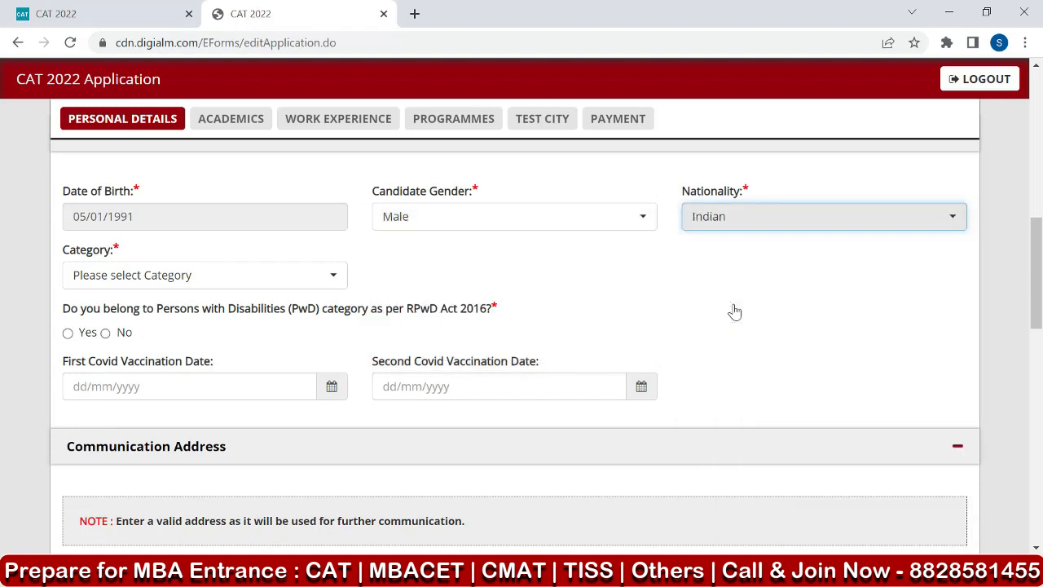
pyautogui.click(124, 275)
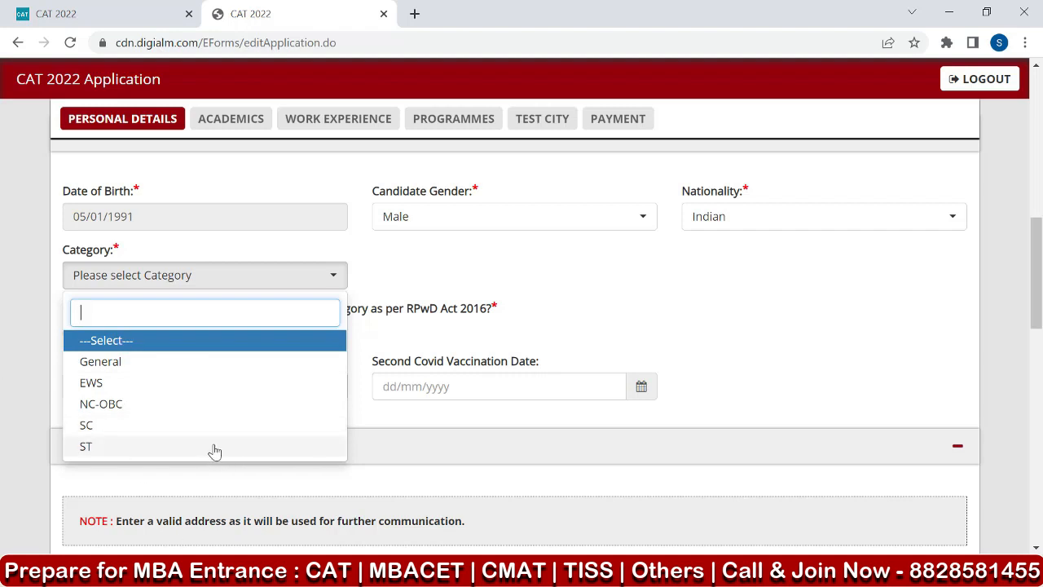
pyautogui.click(151, 363)
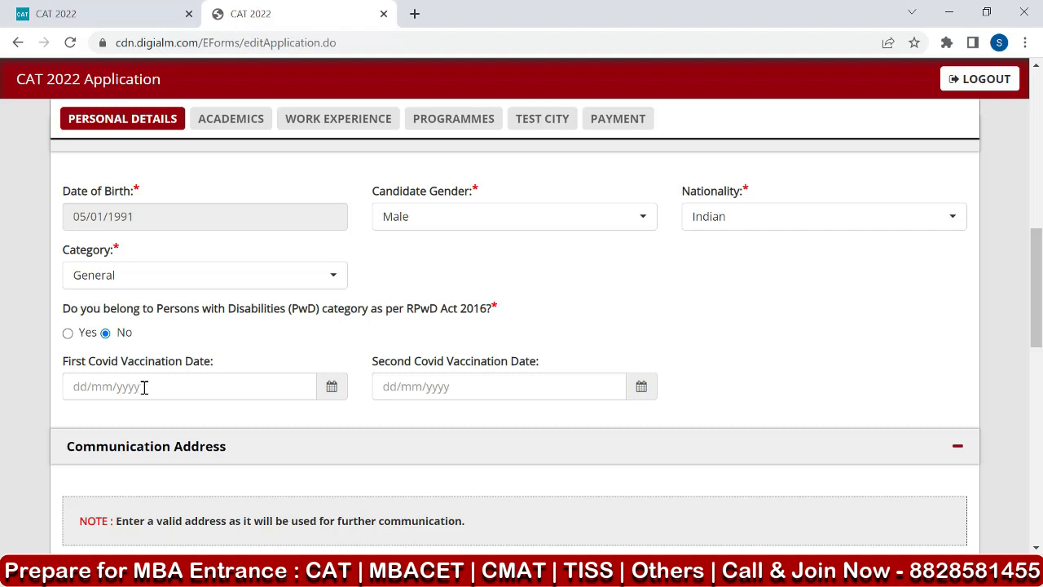
pyautogui.click(332, 388)
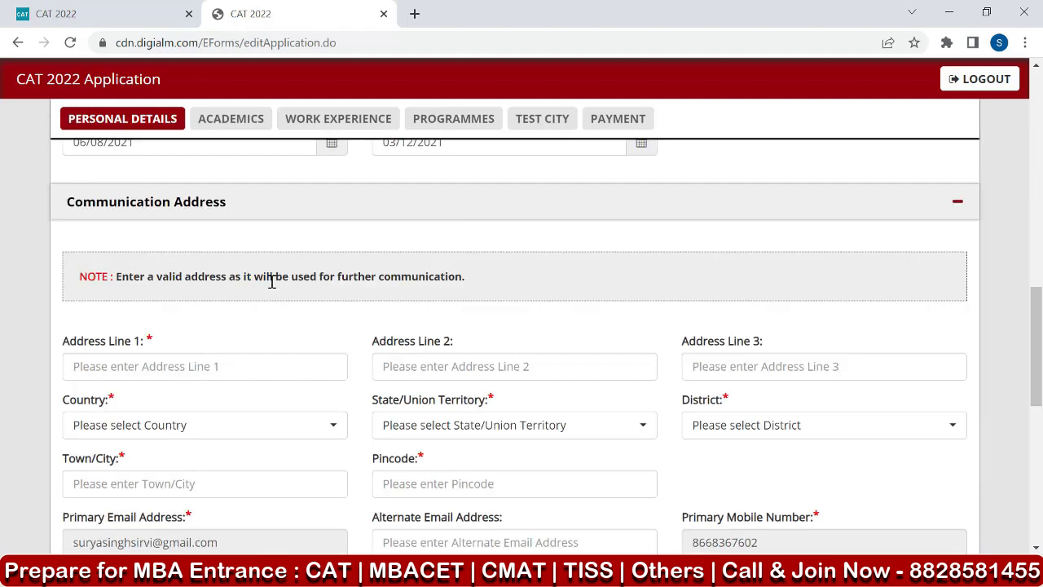
# Fill in the communication address, and enter the emergency contact's mobile number with brother as the relationship.
pyautogui.click(202, 209)
pyautogui.click(201, 209)
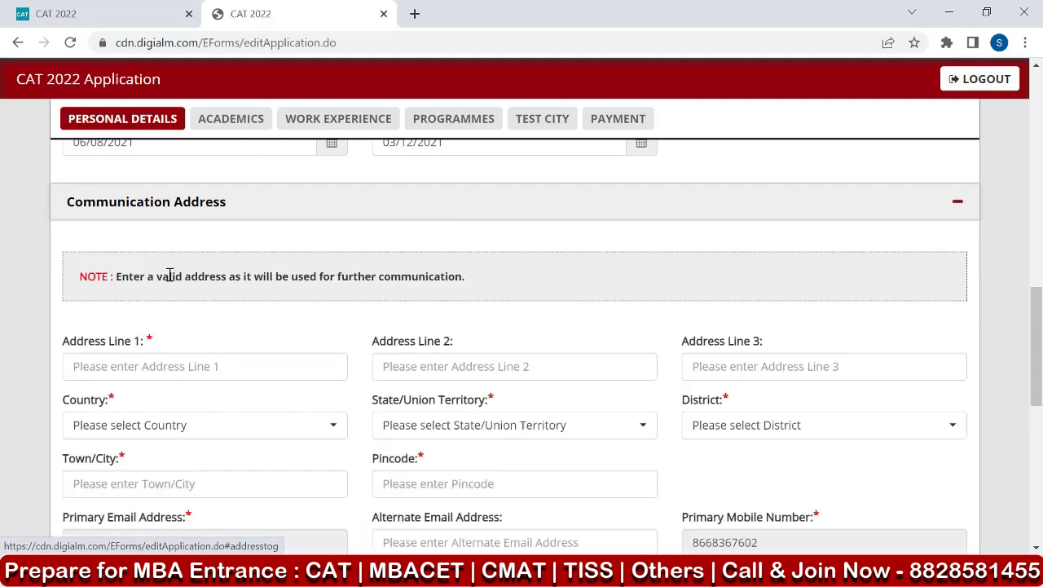
pyautogui.scroll(-1, 154, 310)
pyautogui.click(134, 285)
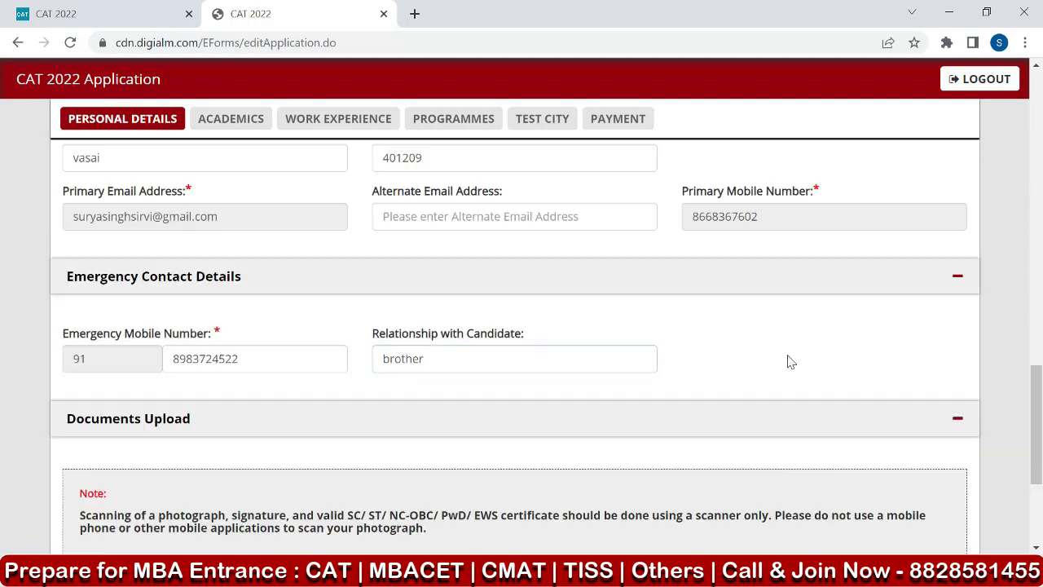
# Review the completed personal details, vaccination dates, communication address and emergency contact details in the application form.
pyautogui.scroll(4, 774, 367)
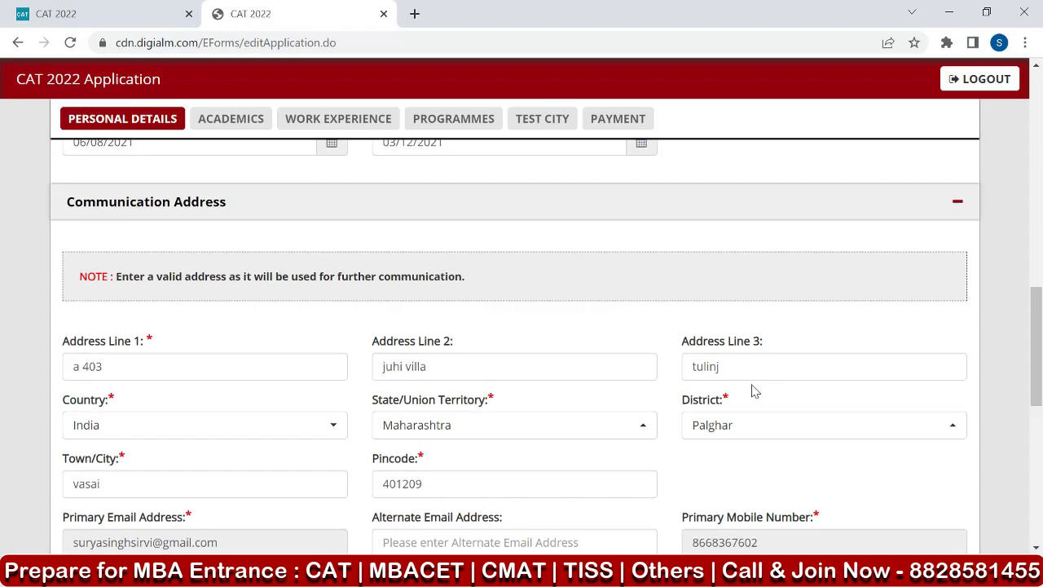
pyautogui.scroll(6, 713, 408)
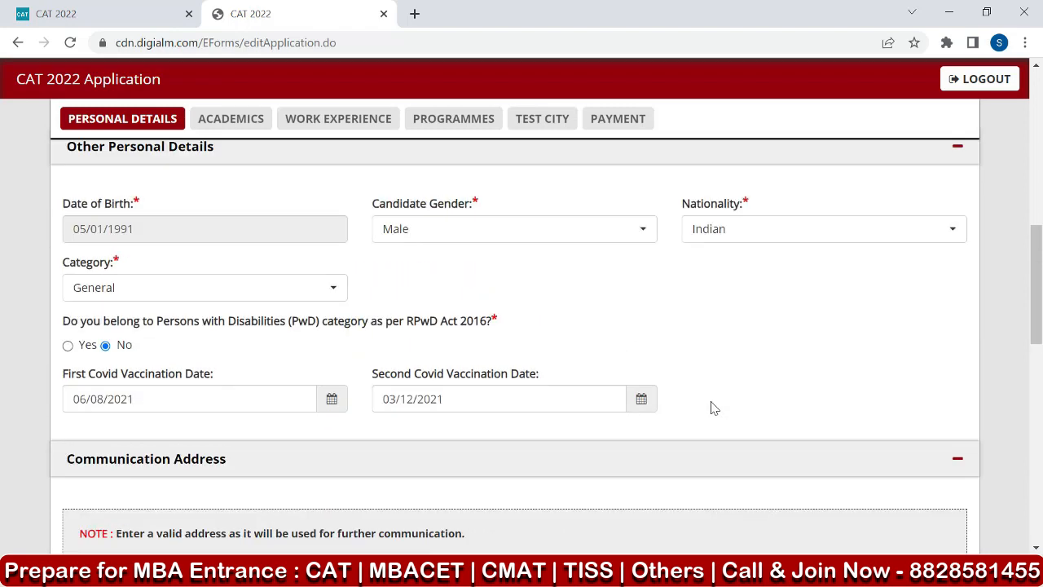
pyautogui.scroll(2, 714, 408)
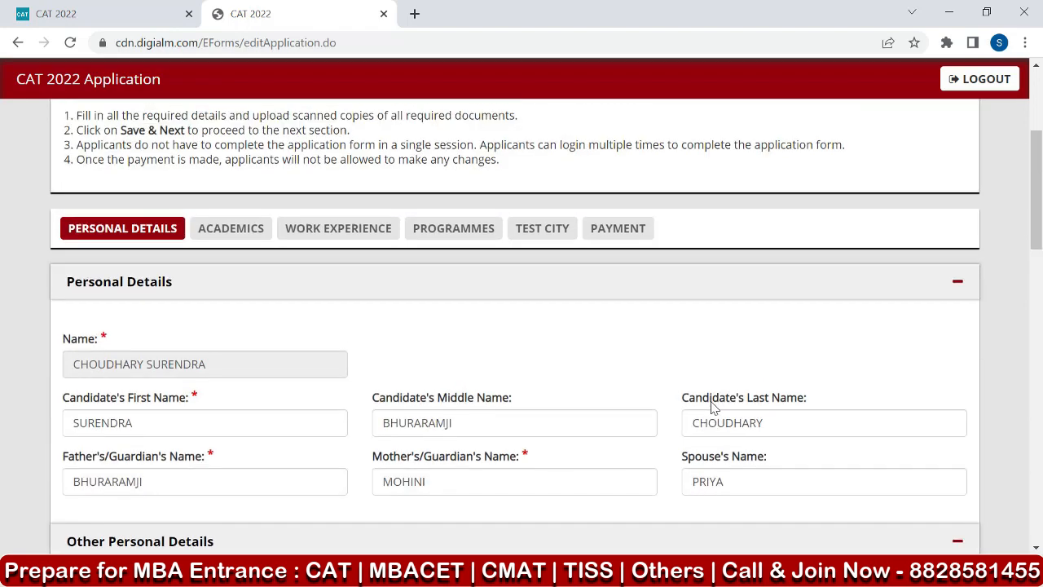
pyautogui.scroll(-5, 711, 408)
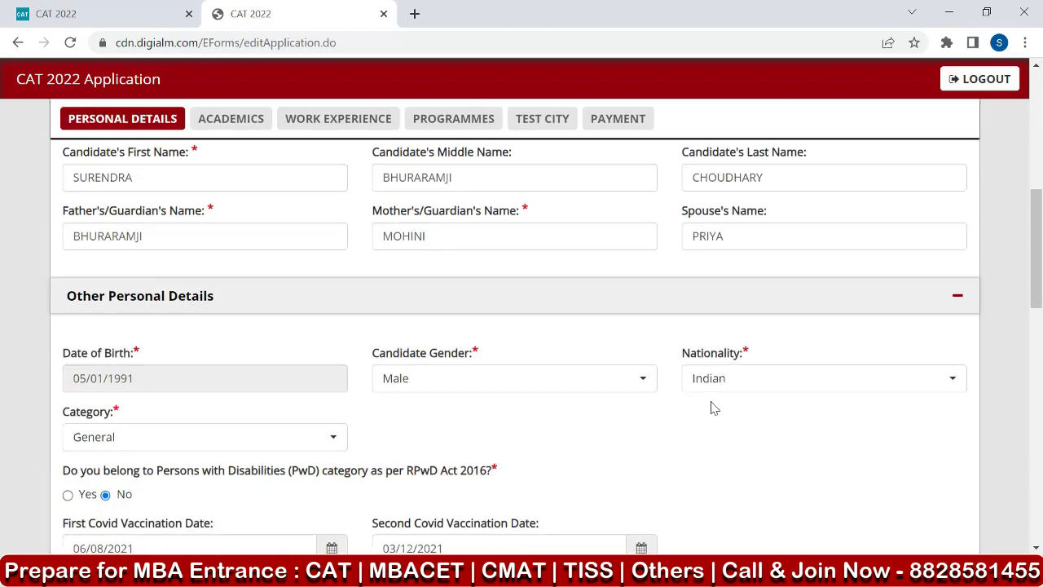
pyautogui.scroll(-2, 711, 407)
pyautogui.scroll(6, 710, 407)
pyautogui.scroll(3, 187, 414)
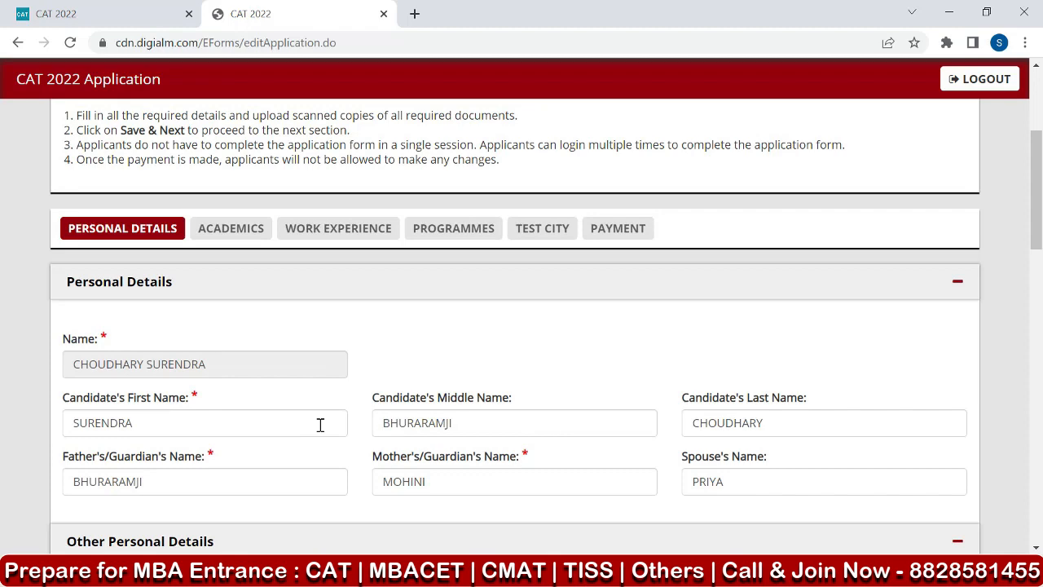
pyautogui.scroll(-1, 320, 424)
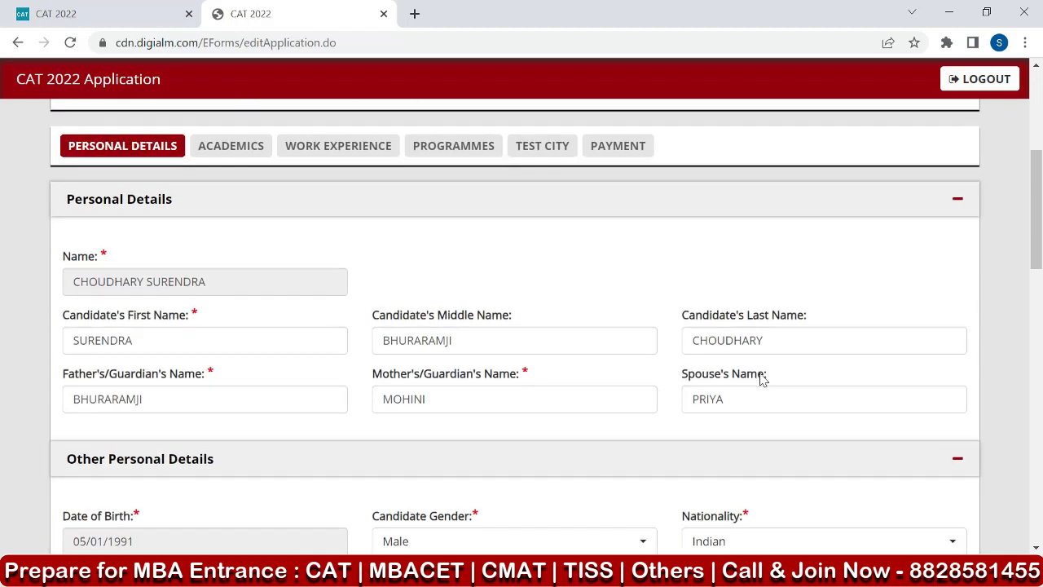
pyautogui.scroll(-2, 135, 354)
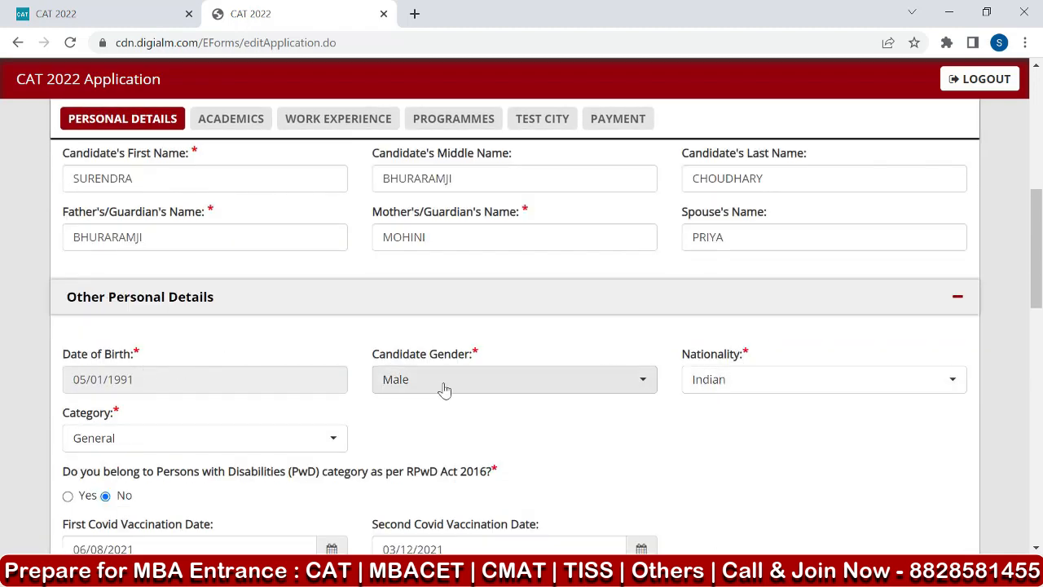
pyautogui.scroll(-2, 233, 396)
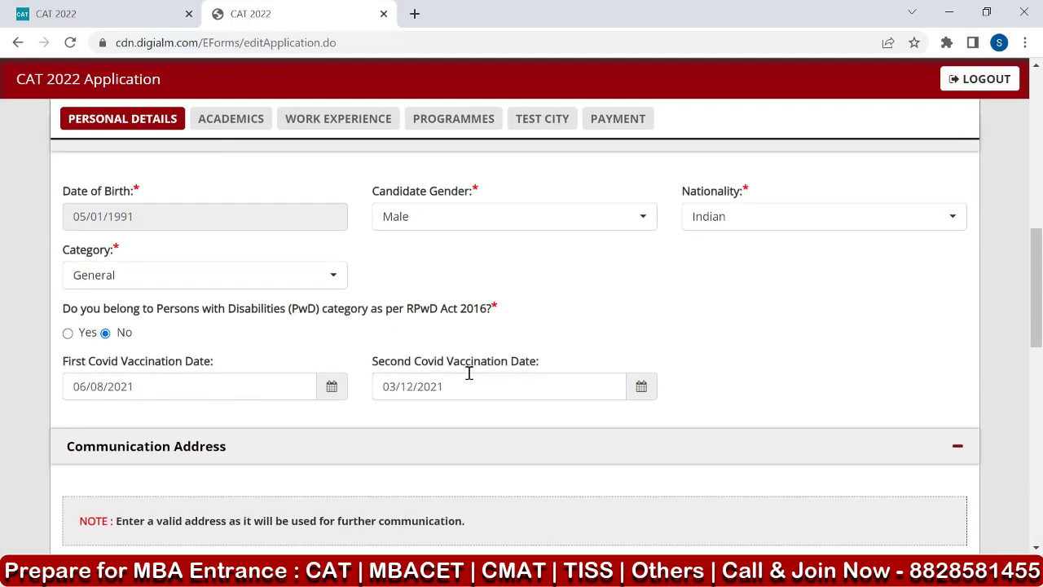
pyautogui.scroll(-2, 469, 373)
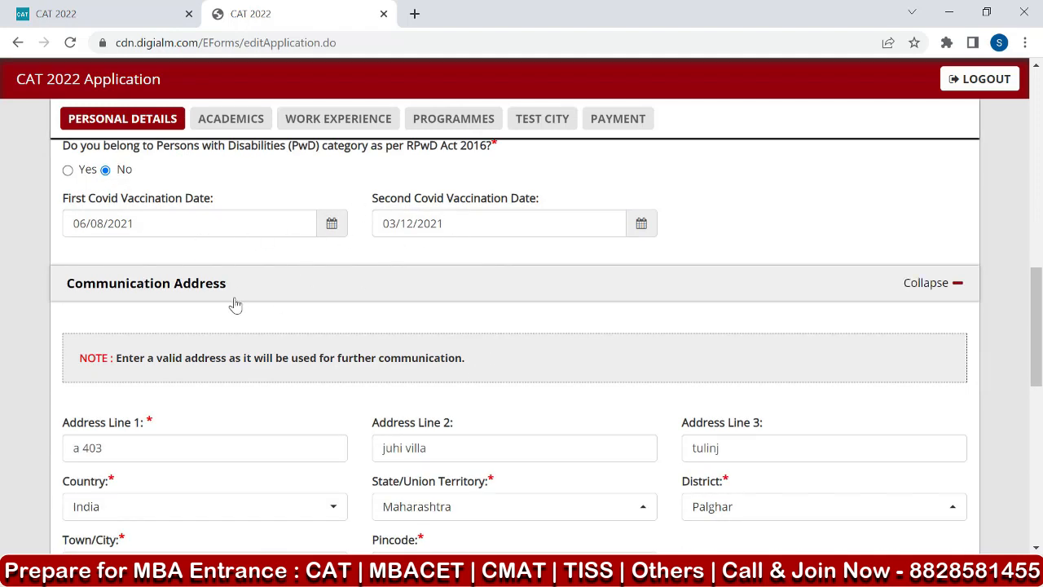
pyautogui.scroll(-4, 405, 319)
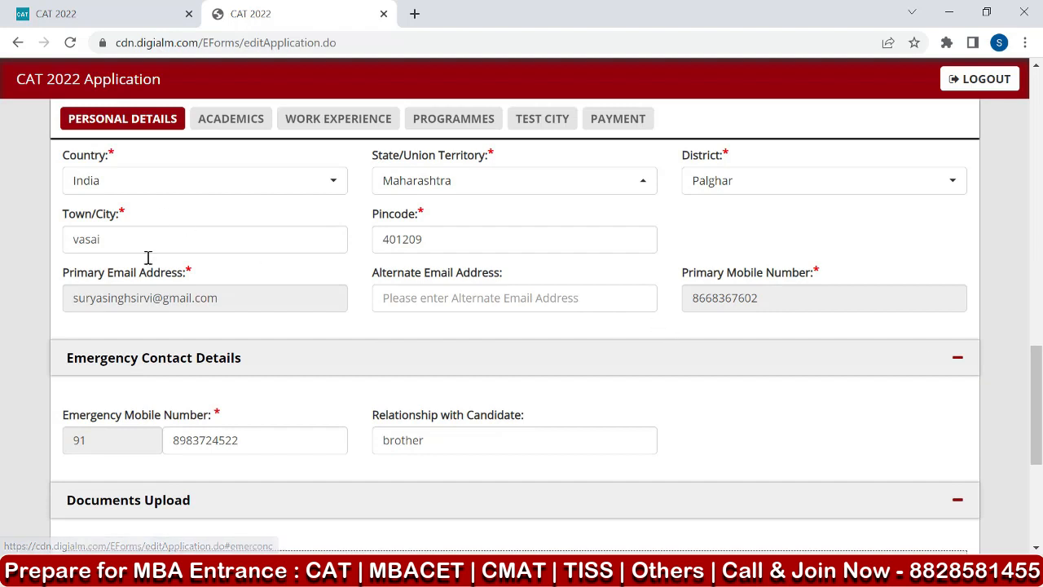
pyautogui.scroll(1, 146, 259)
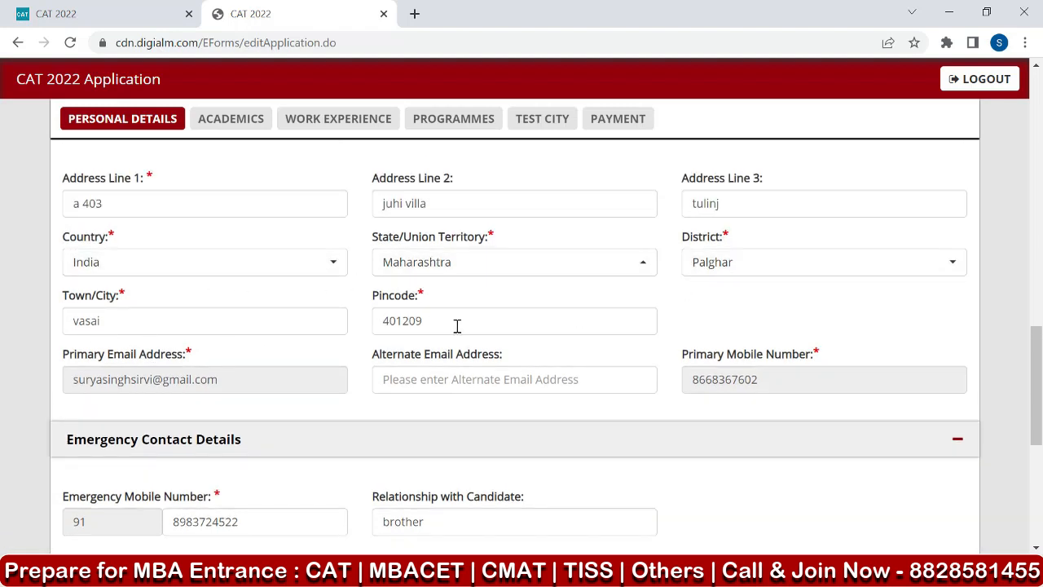
pyautogui.scroll(-1, 186, 365)
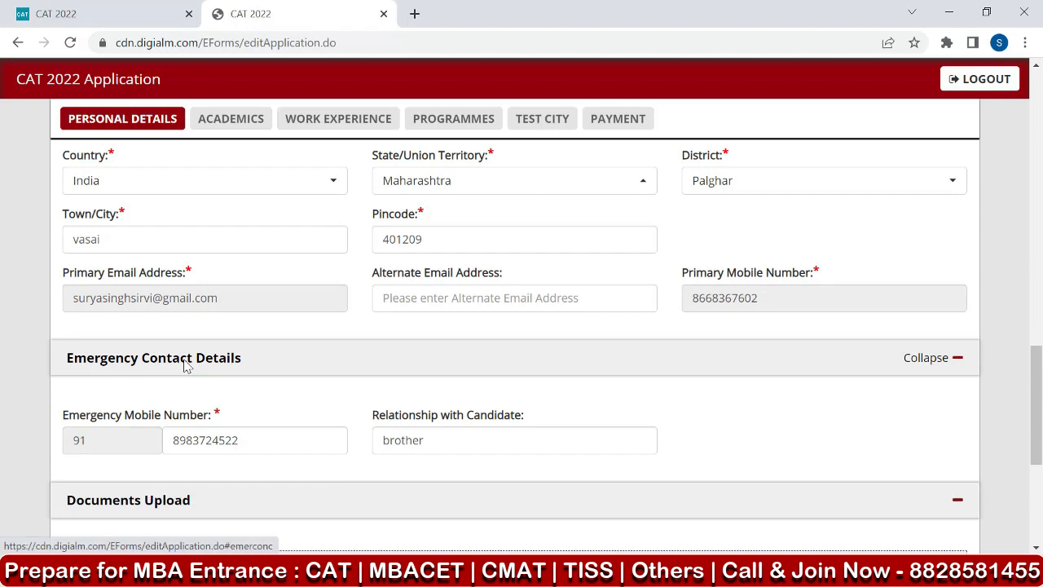
# Open the photo specification and sample photos document linked in the Documents Upload section.
pyautogui.scroll(-1, 186, 365)
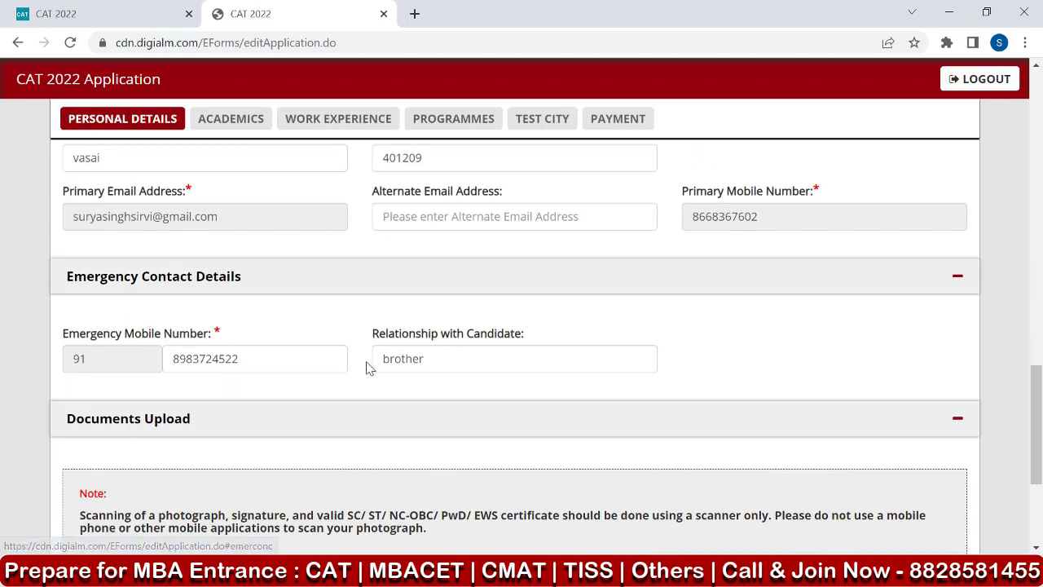
pyautogui.scroll(-2, 571, 356)
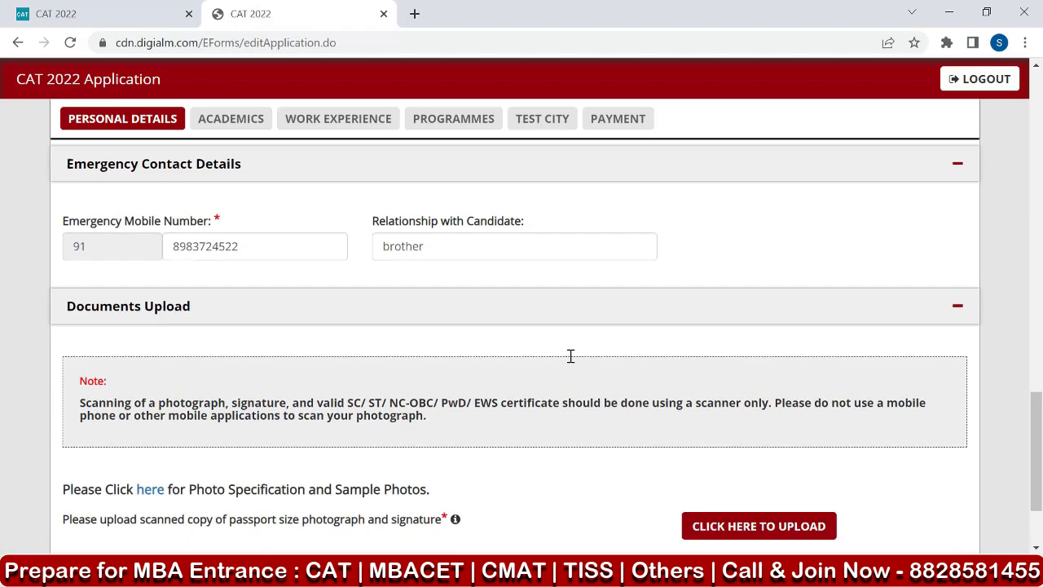
pyautogui.scroll(-1, 146, 369)
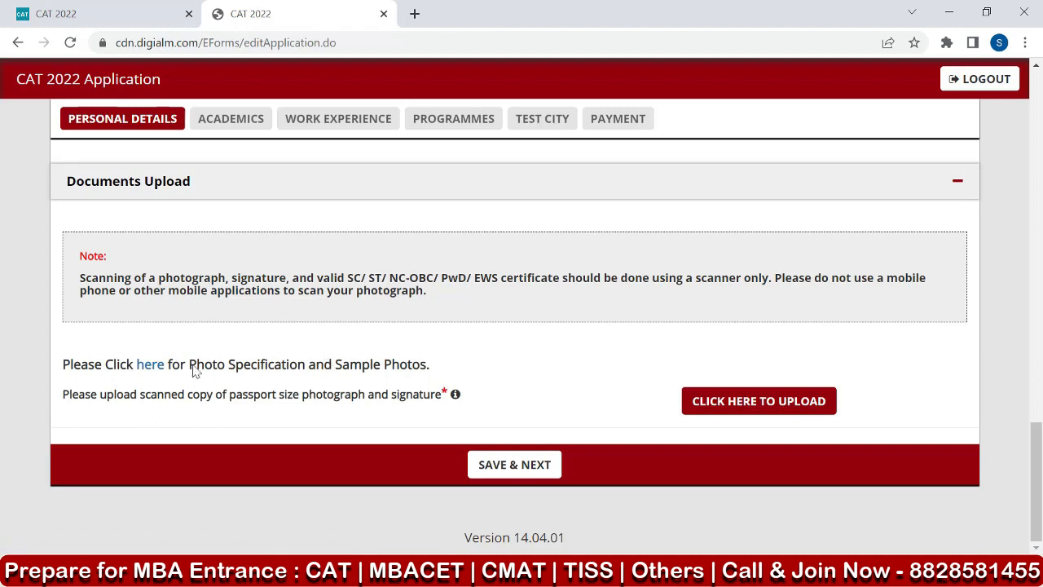
pyautogui.click(150, 368)
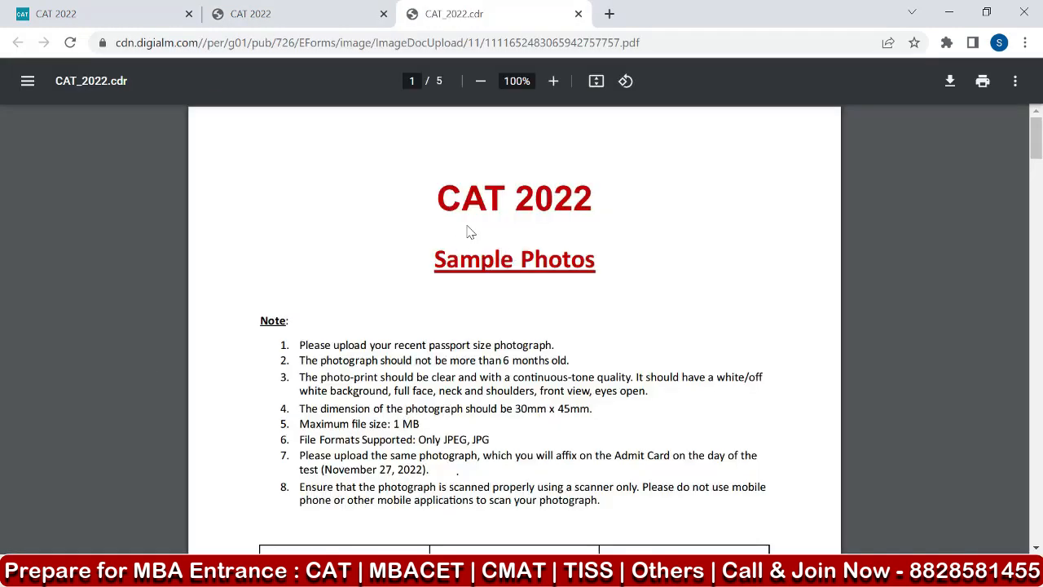
# Examine the photograph requirements and the table of acceptable and unacceptable sample photos in the CAT 2022 document.
pyautogui.moveTo(426, 256); pyautogui.dragTo(599, 255)
pyautogui.scroll(-2, 310, 285)
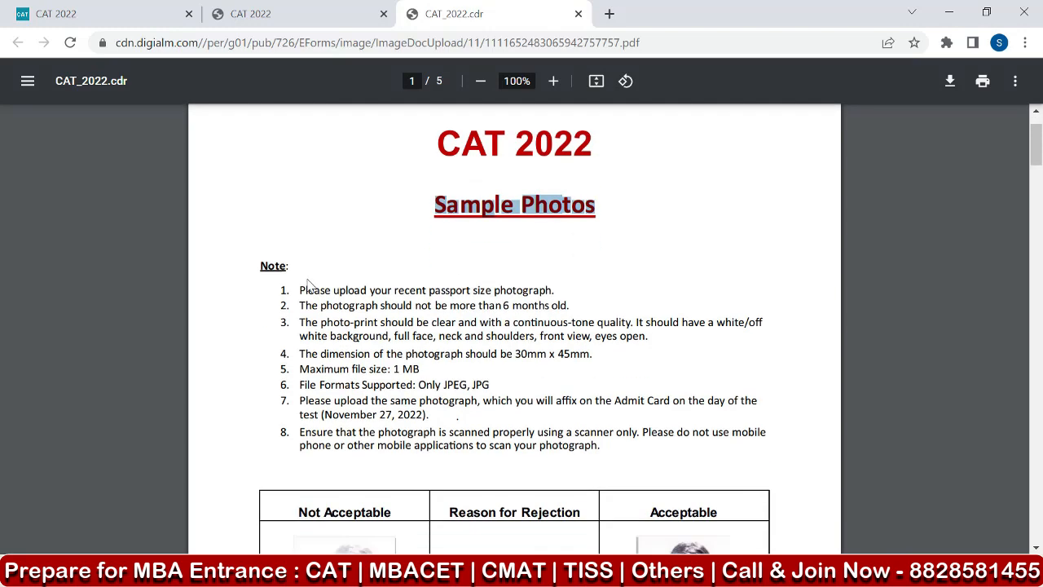
pyautogui.scroll(-2, 415, 273)
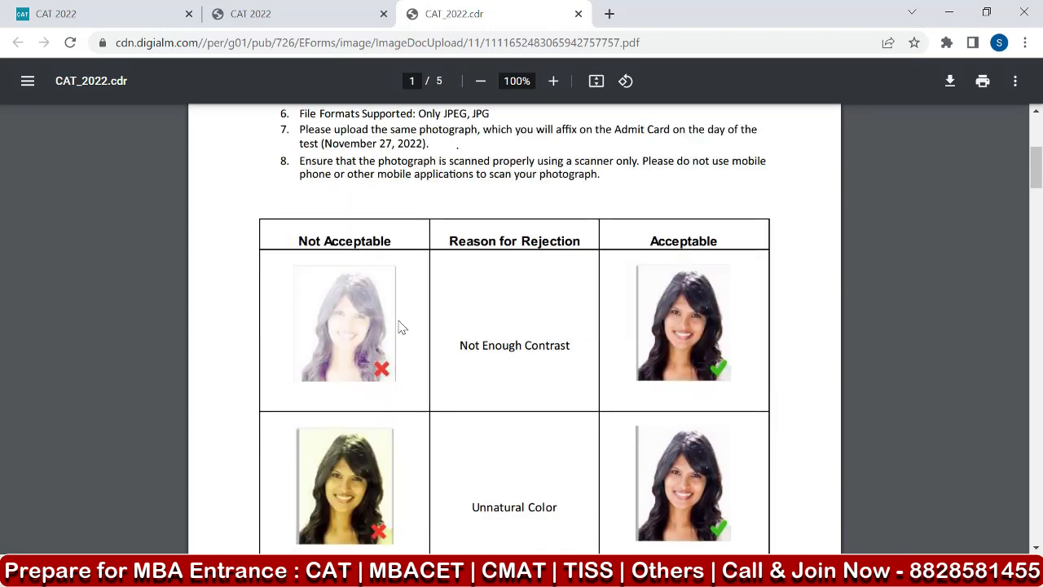
pyautogui.scroll(-2, 452, 320)
pyautogui.scroll(-1, 453, 319)
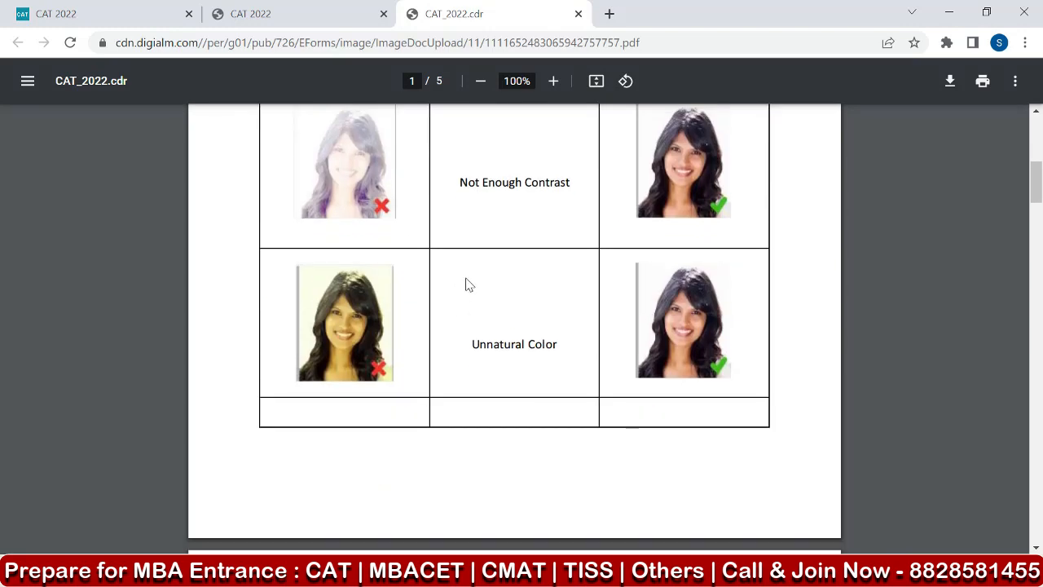
pyautogui.scroll(4, 469, 284)
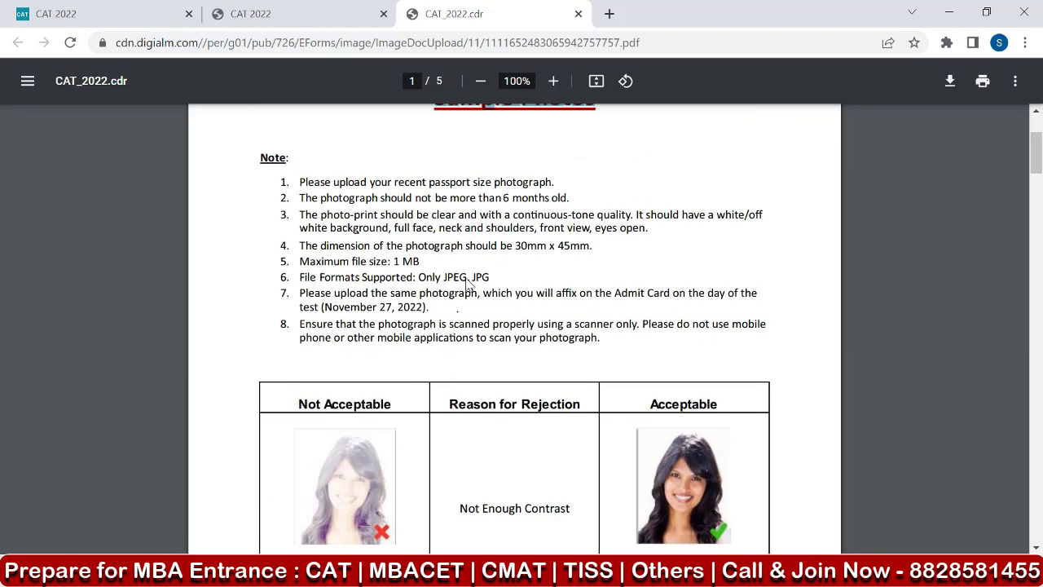
pyautogui.scroll(-3, 643, 398)
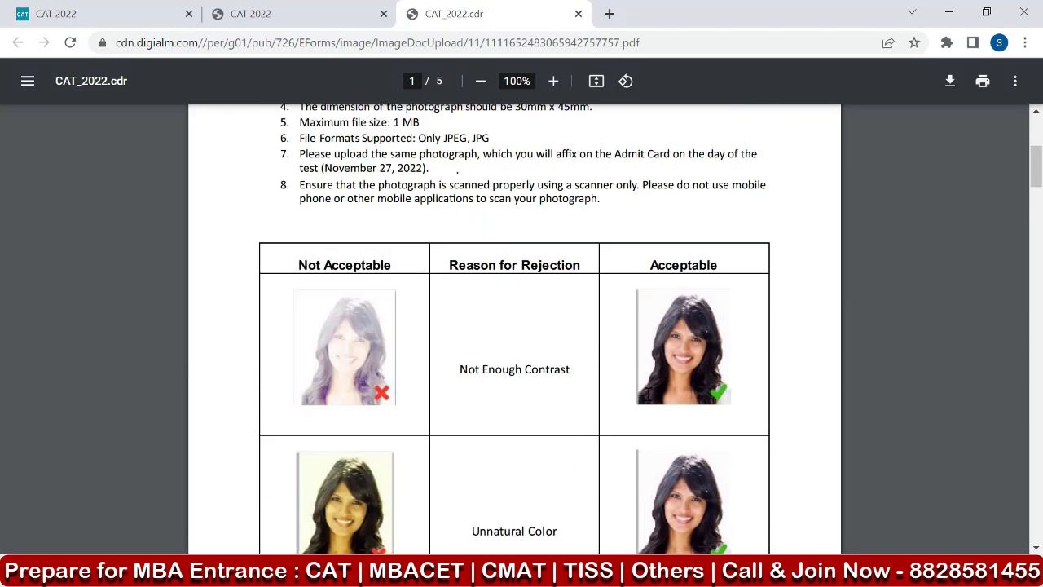
pyautogui.scroll(2, 658, 359)
pyautogui.scroll(1, 673, 348)
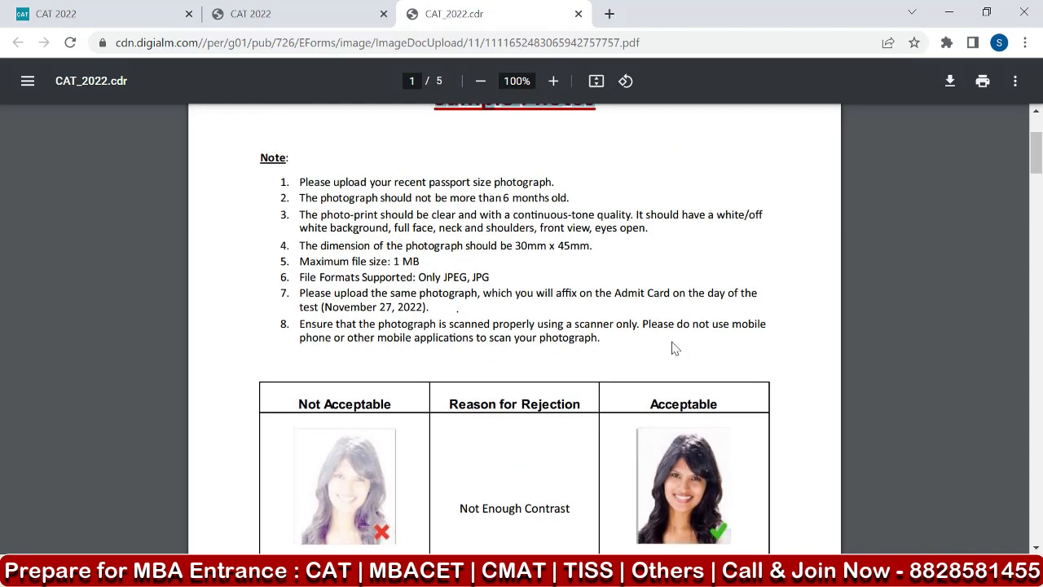
pyautogui.scroll(2, 594, 272)
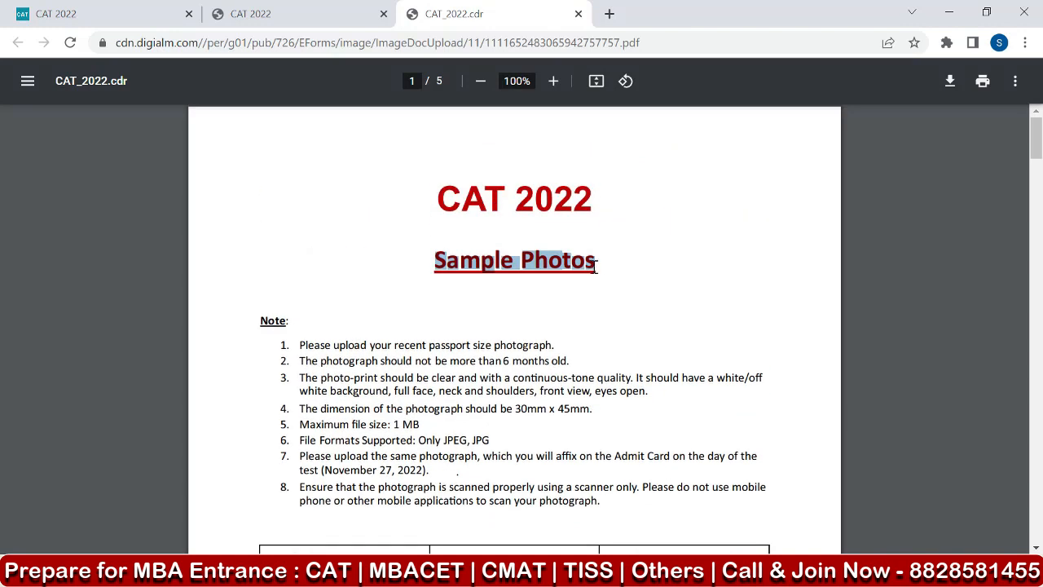
pyautogui.click(637, 253)
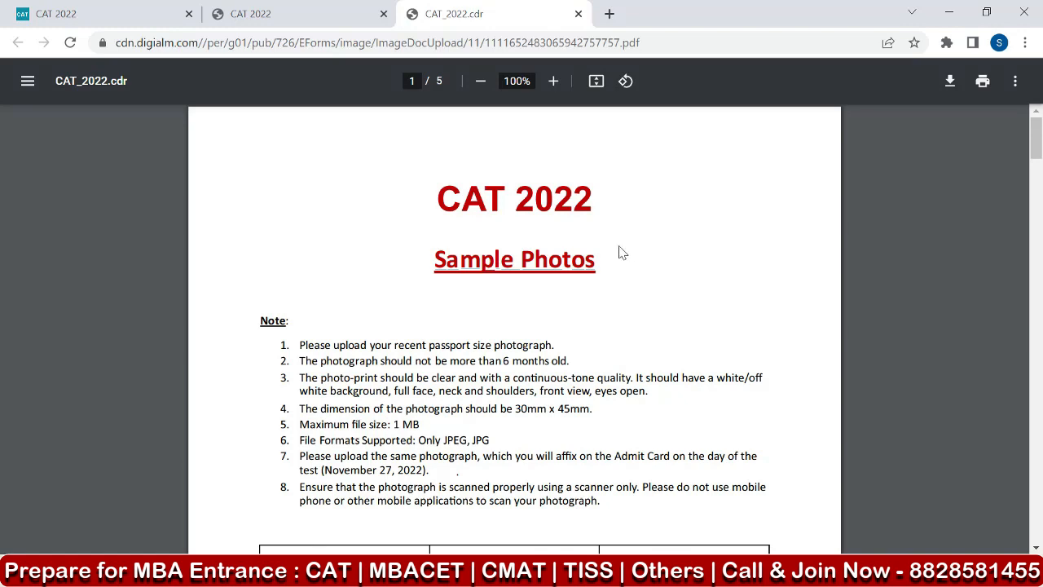
pyautogui.scroll(-1, 425, 230)
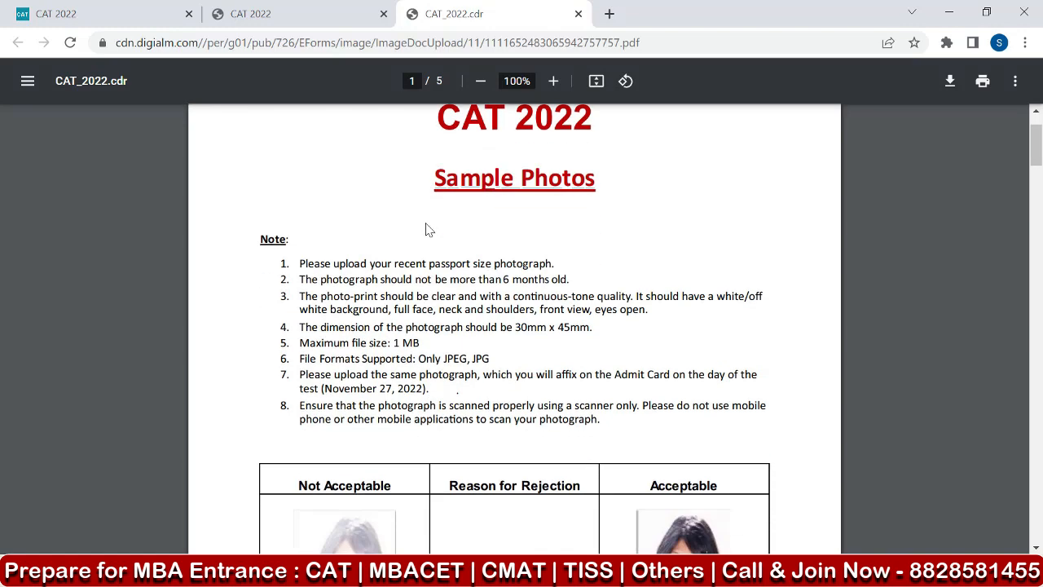
pyautogui.scroll(1, 425, 230)
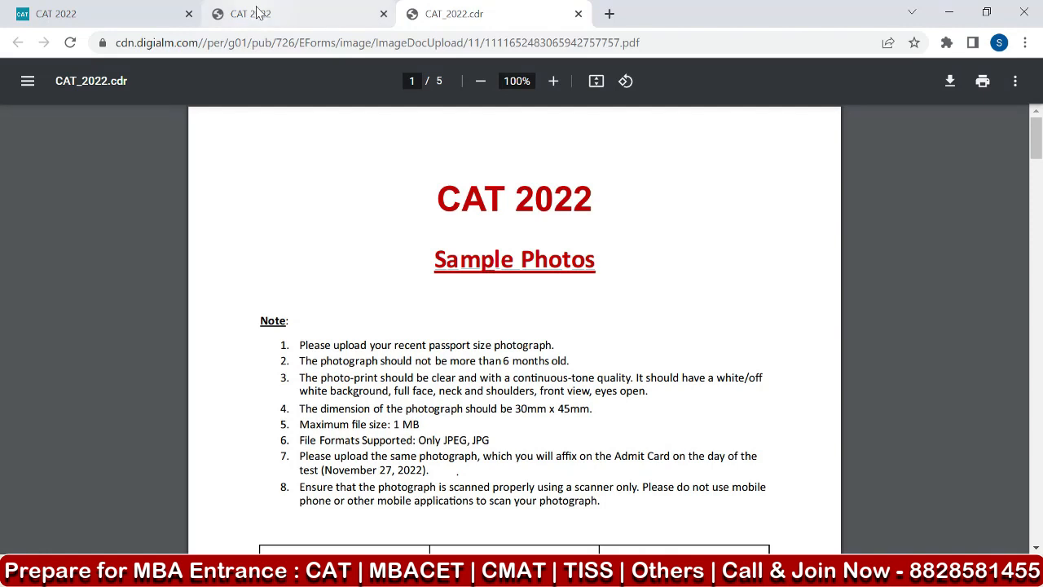
# Upload image.jpeg as the photograph and sign.jpeg as the signature in the application form, and save the Personal Details section.
pyautogui.click(303, 15)
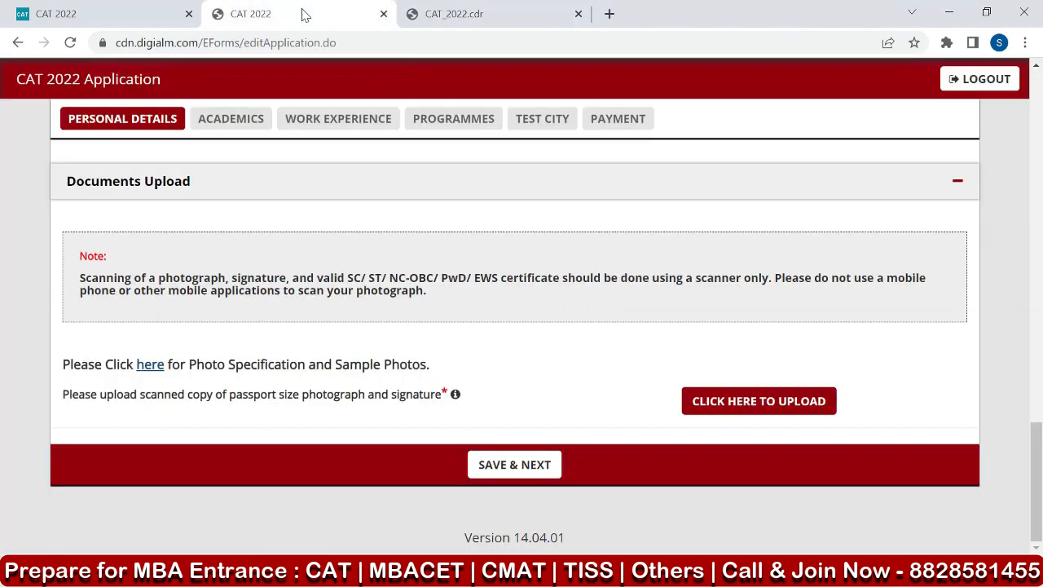
pyautogui.click(733, 405)
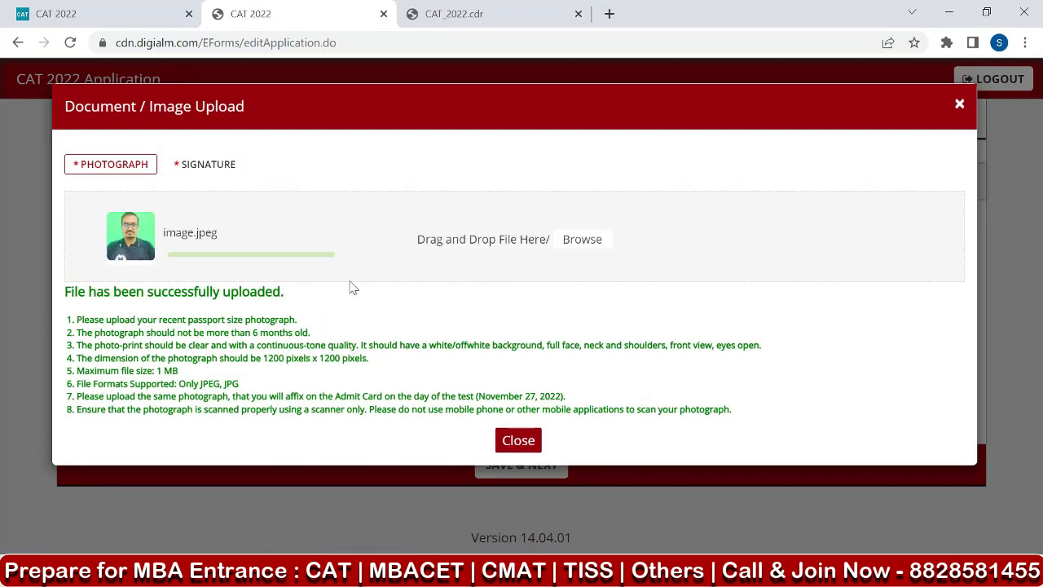
pyautogui.click(220, 168)
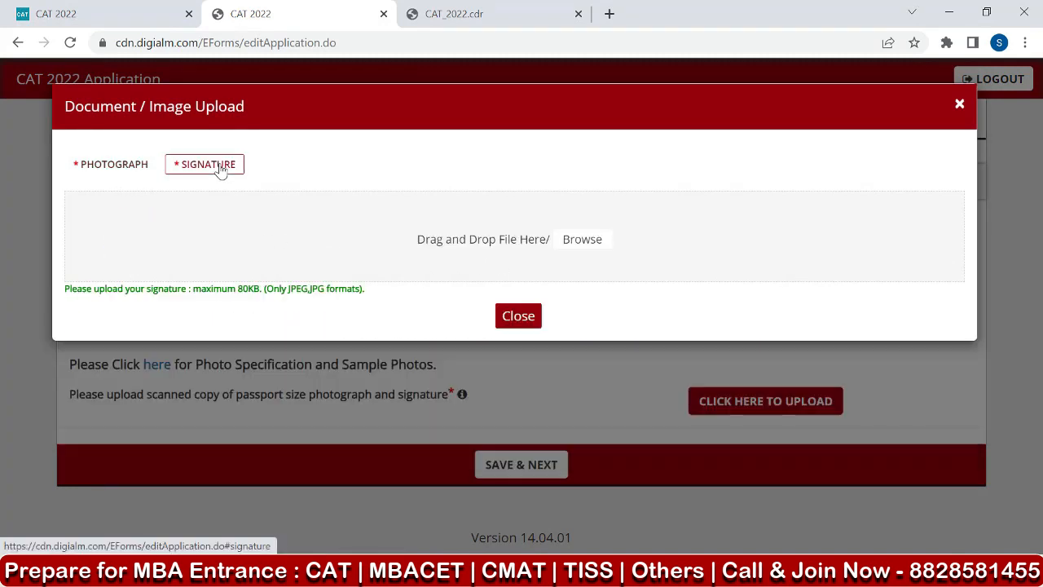
pyautogui.click(466, 245)
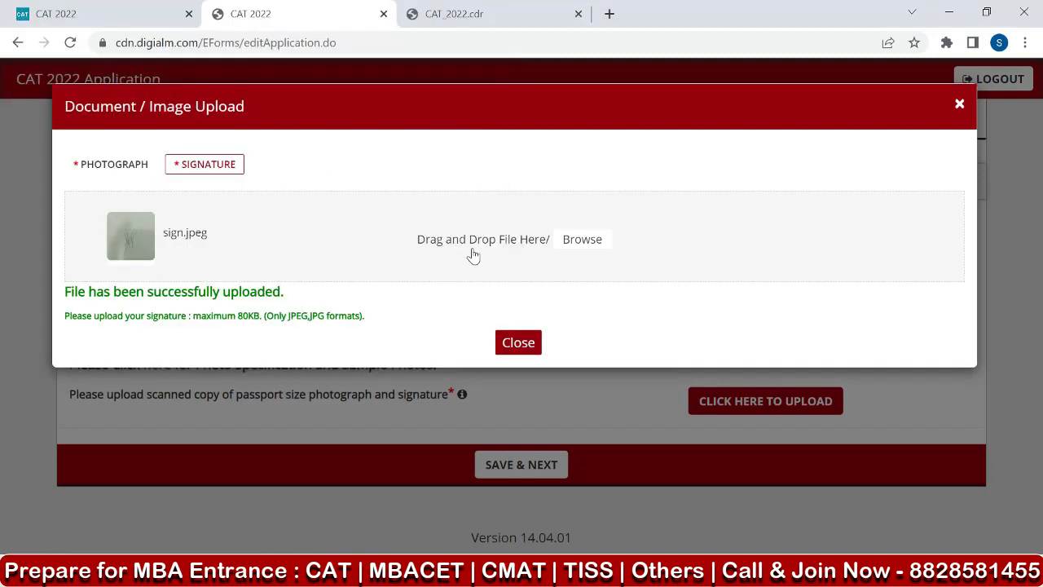
pyautogui.click(519, 342)
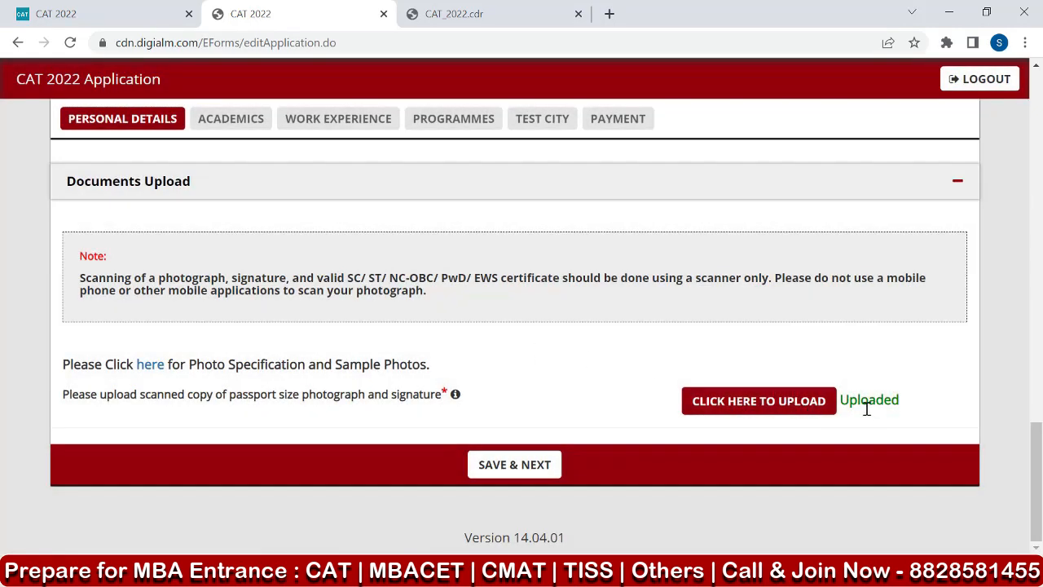
pyautogui.click(512, 468)
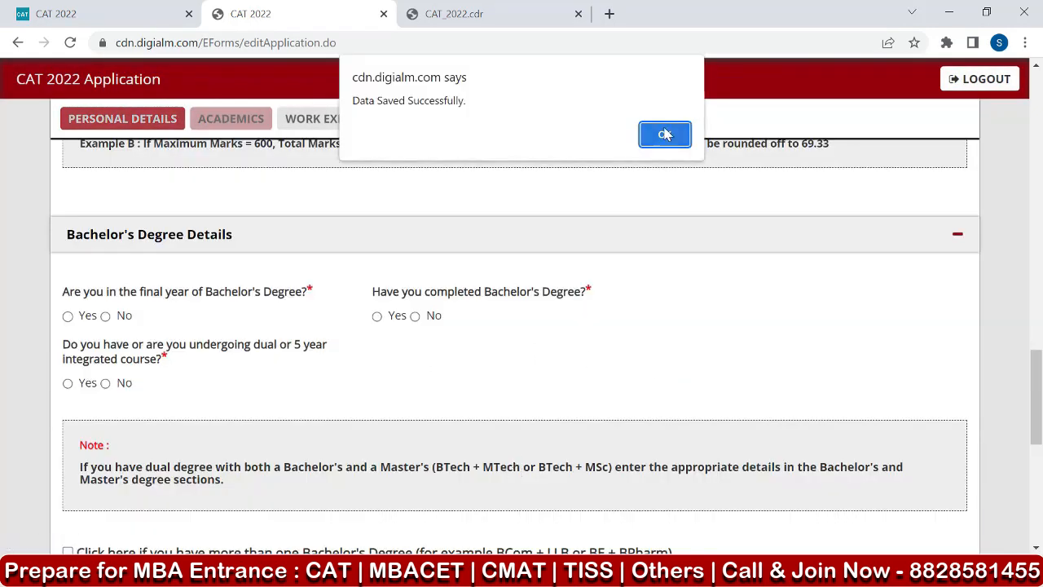
pyautogui.click(665, 135)
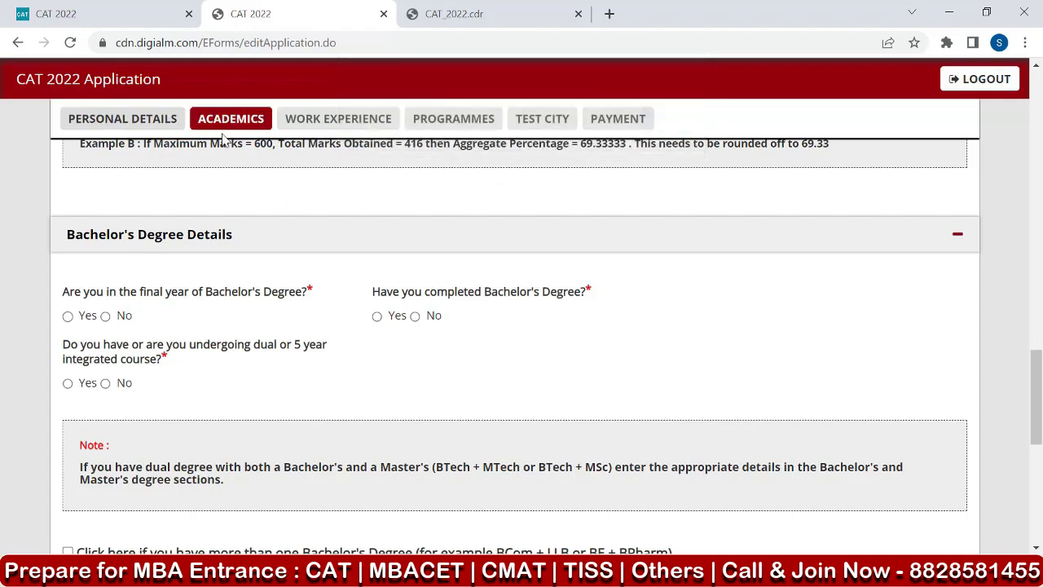
# Review the application form instructions and the Academics note on converting grades or CGPA to percentage of marks.
pyautogui.scroll(2, 243, 196)
pyautogui.scroll(8, 243, 195)
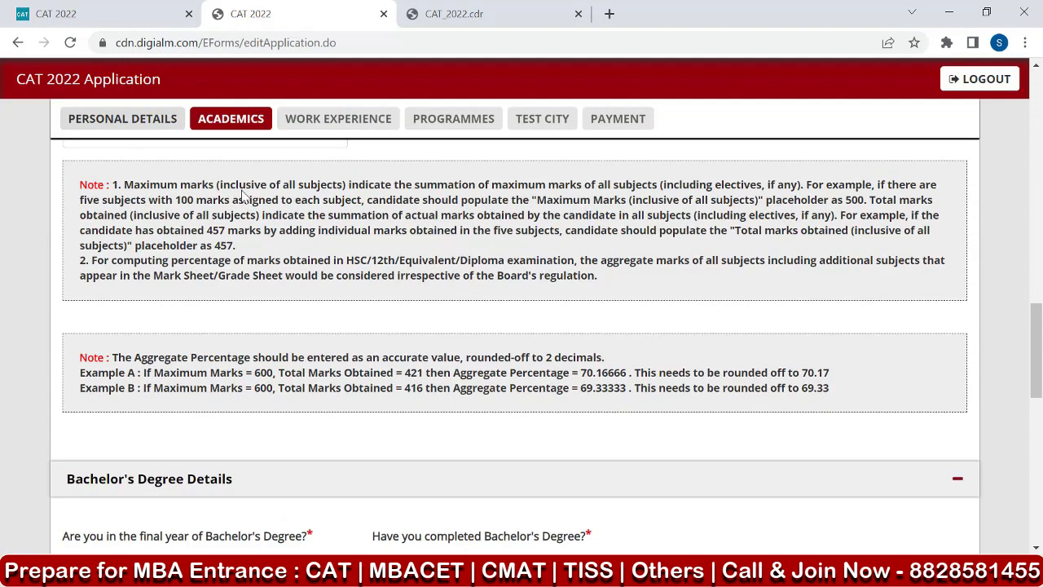
pyautogui.scroll(4, 243, 196)
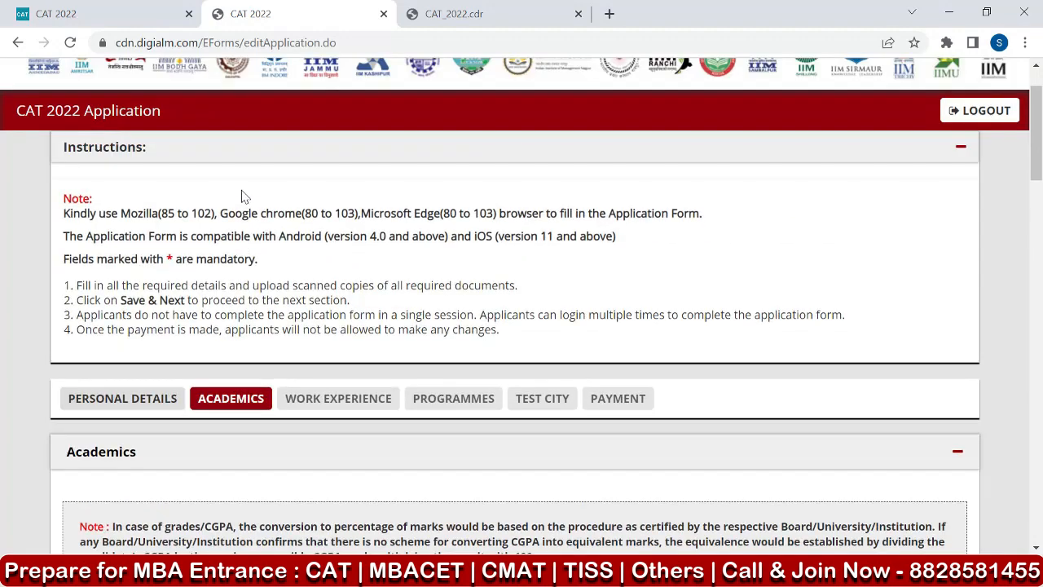
pyautogui.scroll(-1, 243, 195)
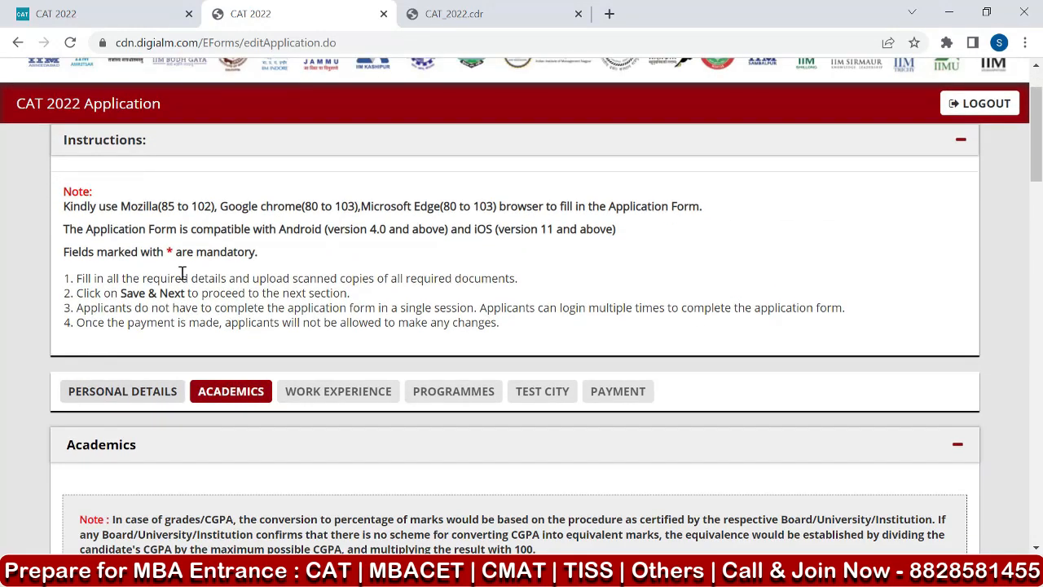
pyautogui.moveTo(124, 295); pyautogui.dragTo(239, 297)
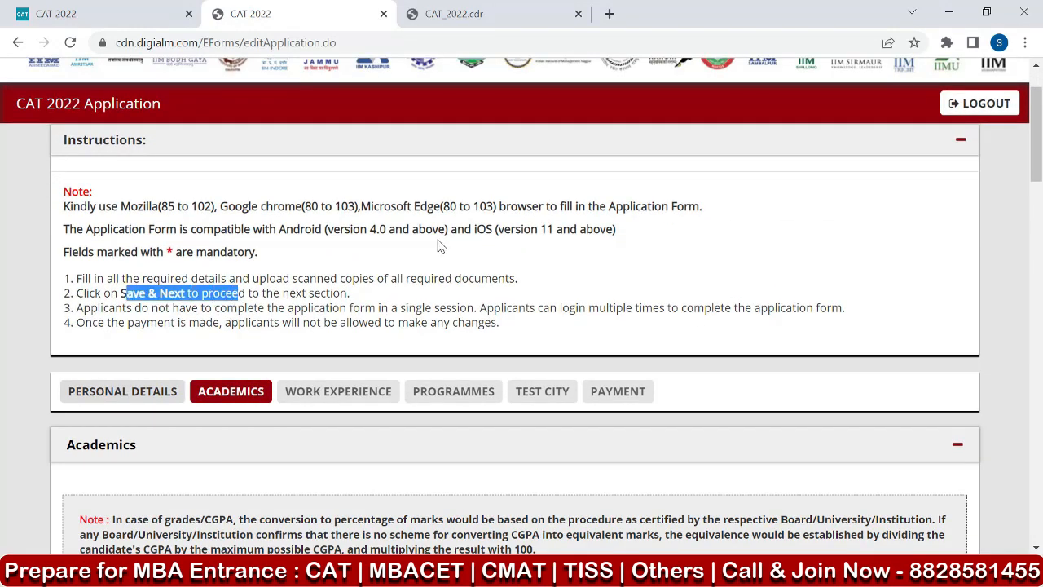
pyautogui.scroll(-3, 440, 245)
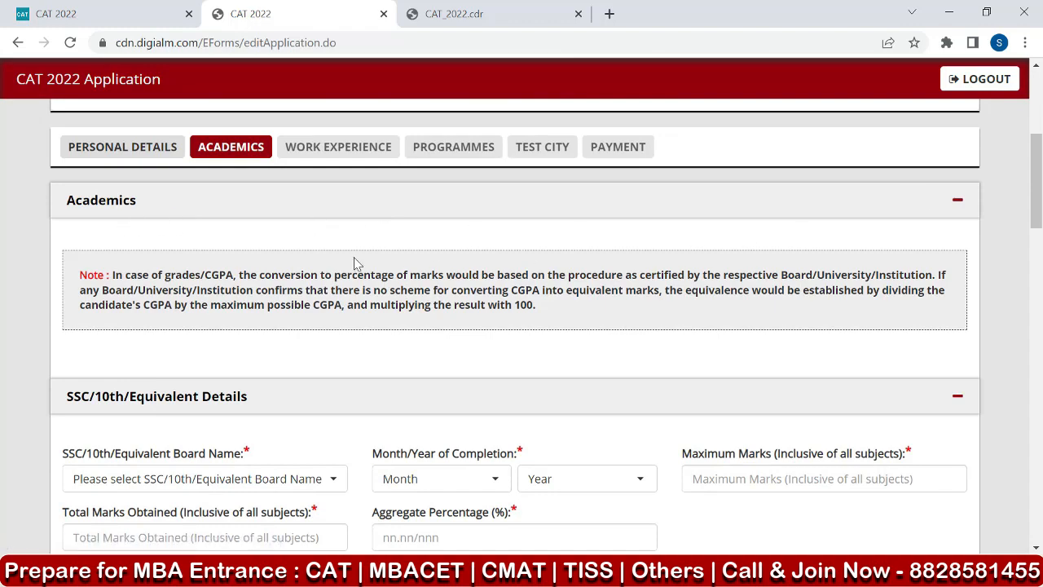
pyautogui.scroll(-2, 354, 269)
pyautogui.scroll(2, 228, 298)
pyautogui.moveTo(169, 276); pyautogui.dragTo(235, 272)
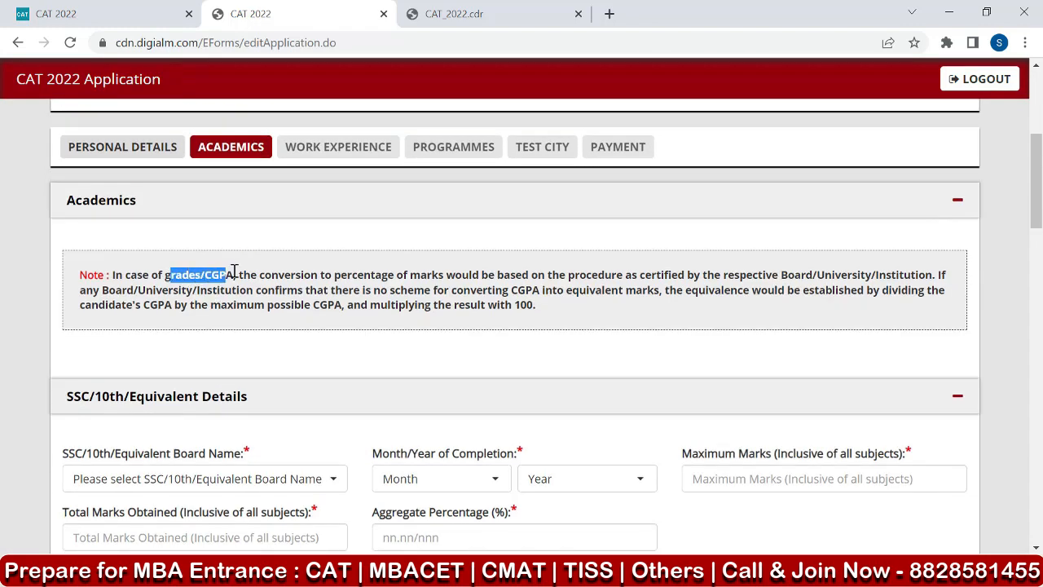
pyautogui.click(327, 305)
pyautogui.moveTo(327, 305); pyautogui.dragTo(547, 312)
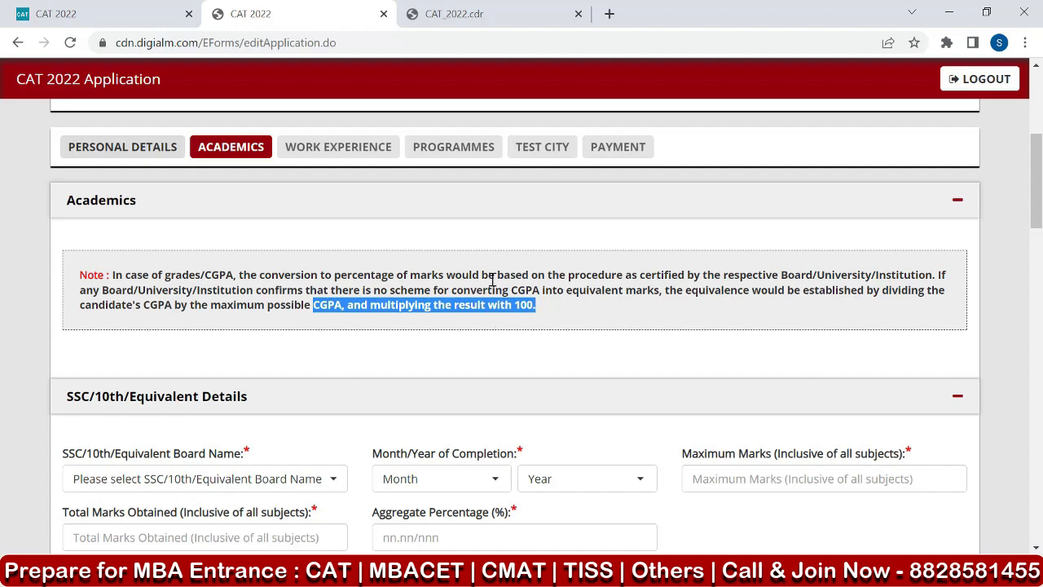
pyautogui.click(113, 275)
pyautogui.moveTo(113, 275); pyautogui.dragTo(551, 318)
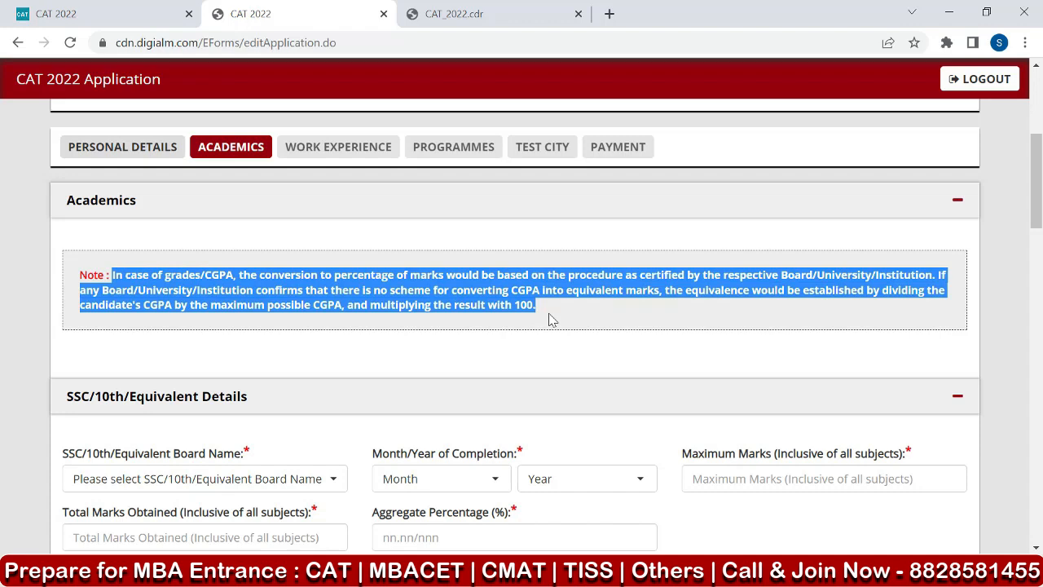
# Set the SSC/10th board to the Maharashtra State Board of Secondary education, with April 2007 as the month and year of completion.
pyautogui.scroll(-2, 530, 318)
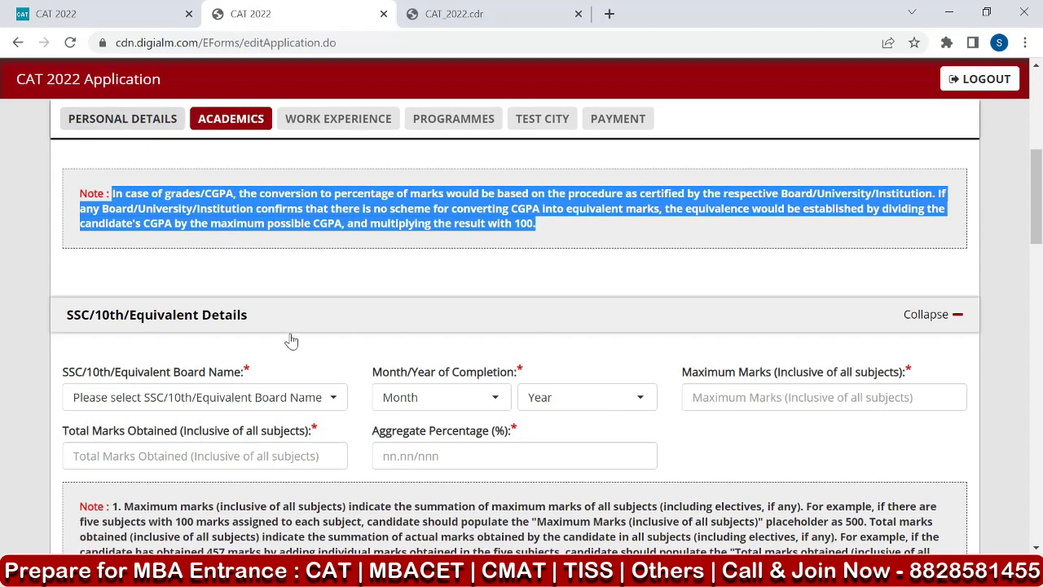
pyautogui.click(141, 326)
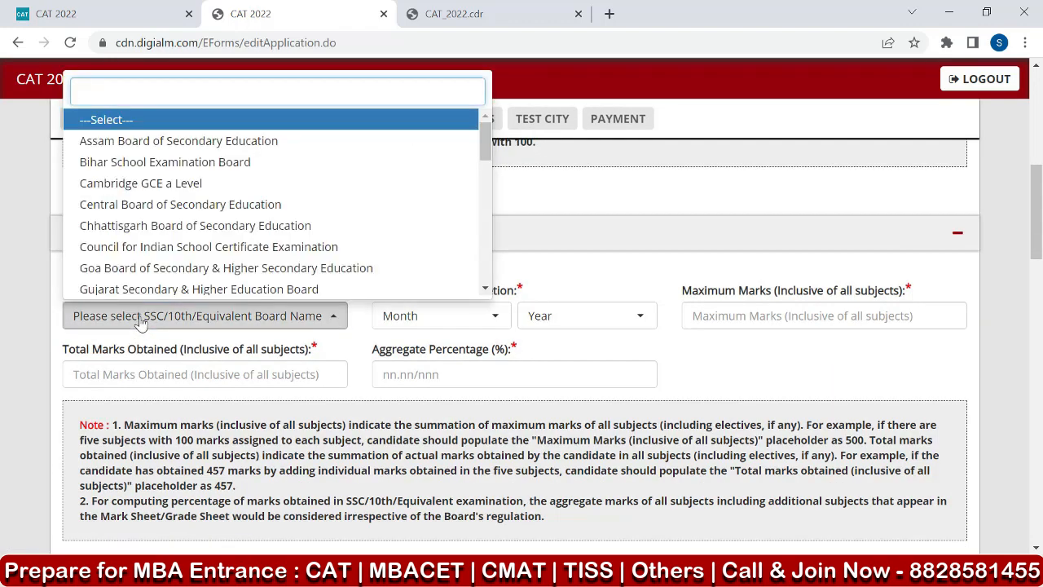
pyautogui.scroll(-4, 236, 245)
pyautogui.click(236, 289)
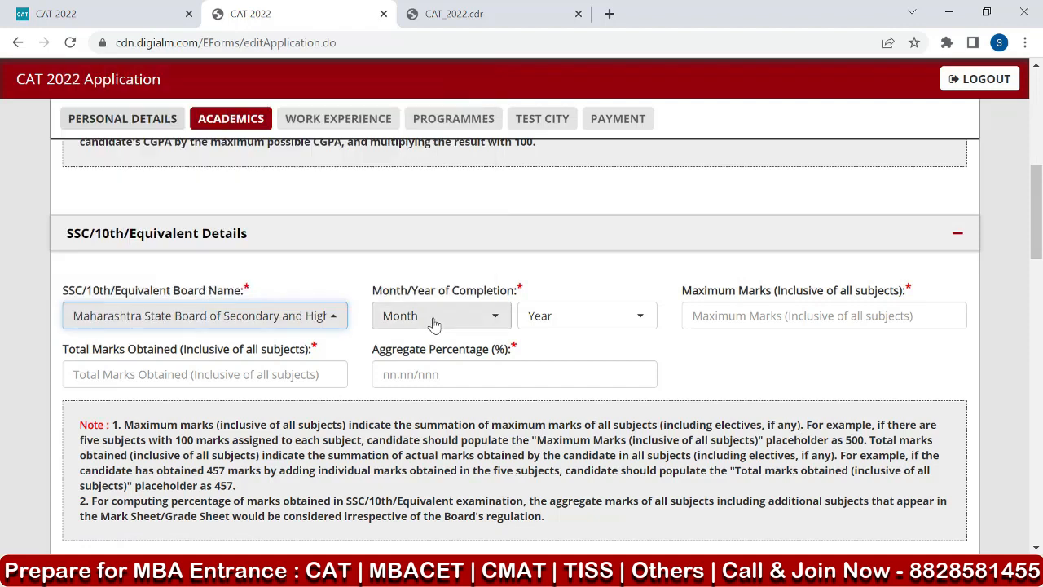
pyautogui.click(434, 324)
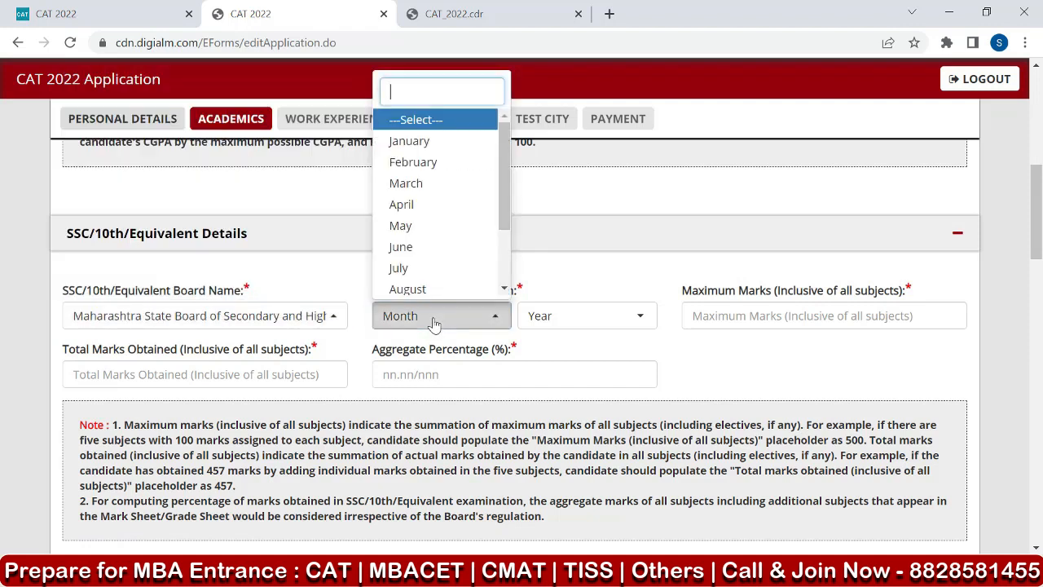
pyautogui.click(420, 204)
pyautogui.click(568, 320)
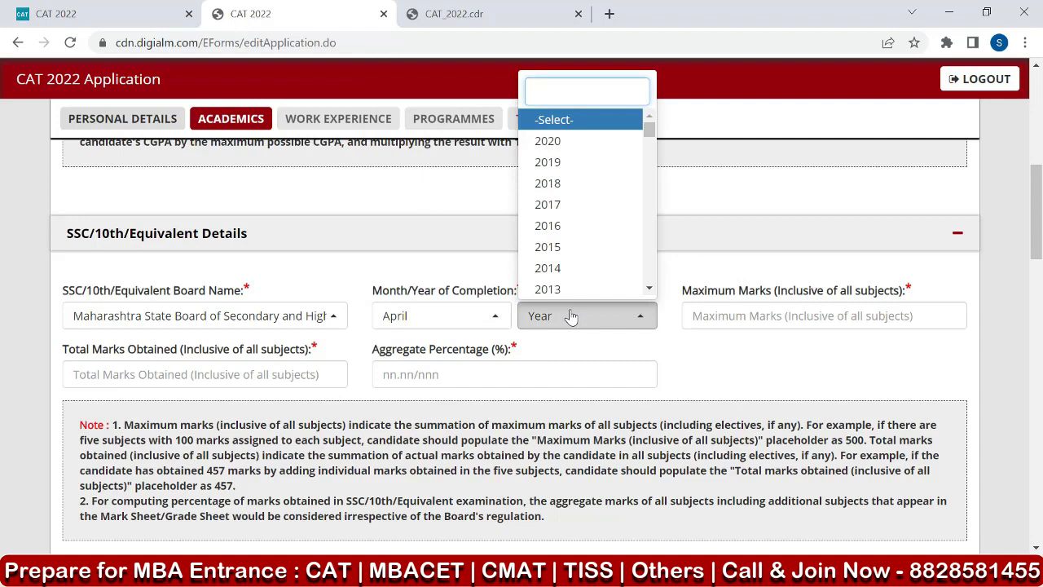
pyautogui.write('2007')
pyautogui.press('Return')
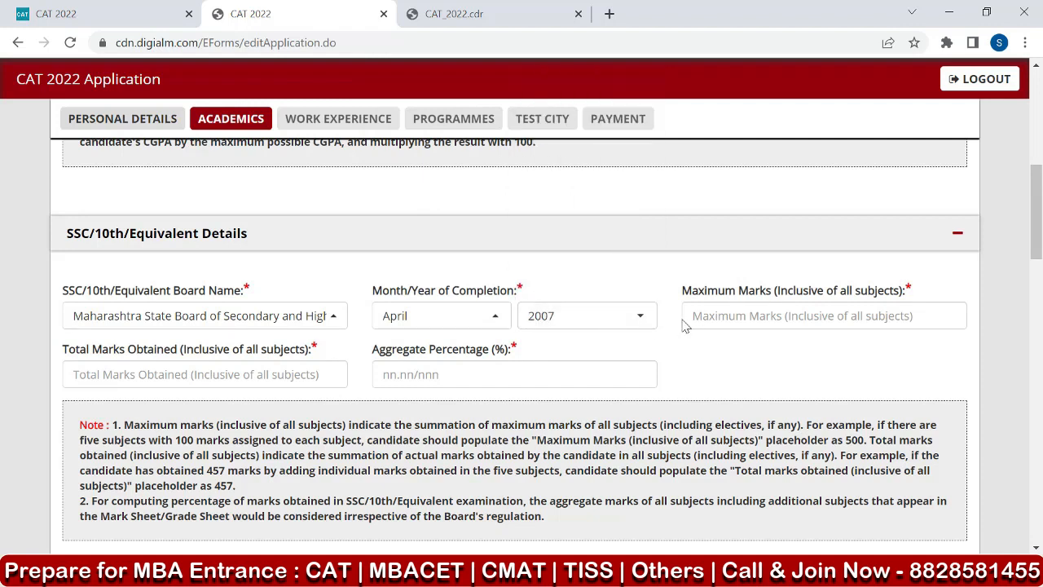
# Fill in the SSC/10th marks with 600 maximum marks, 540 total marks obtained and an aggregate percentage of 90.
pyautogui.click(742, 316)
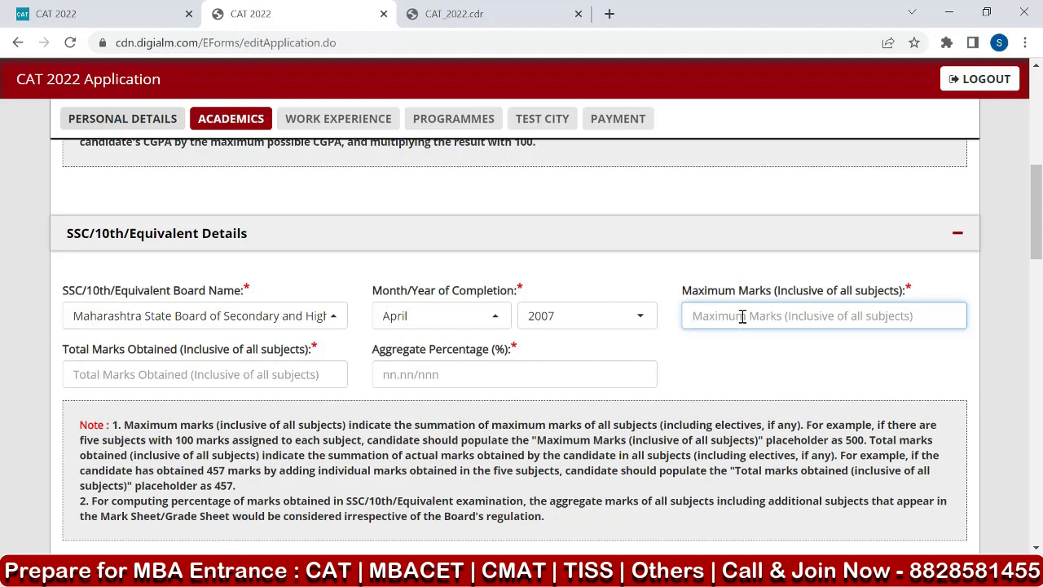
pyautogui.write('600')
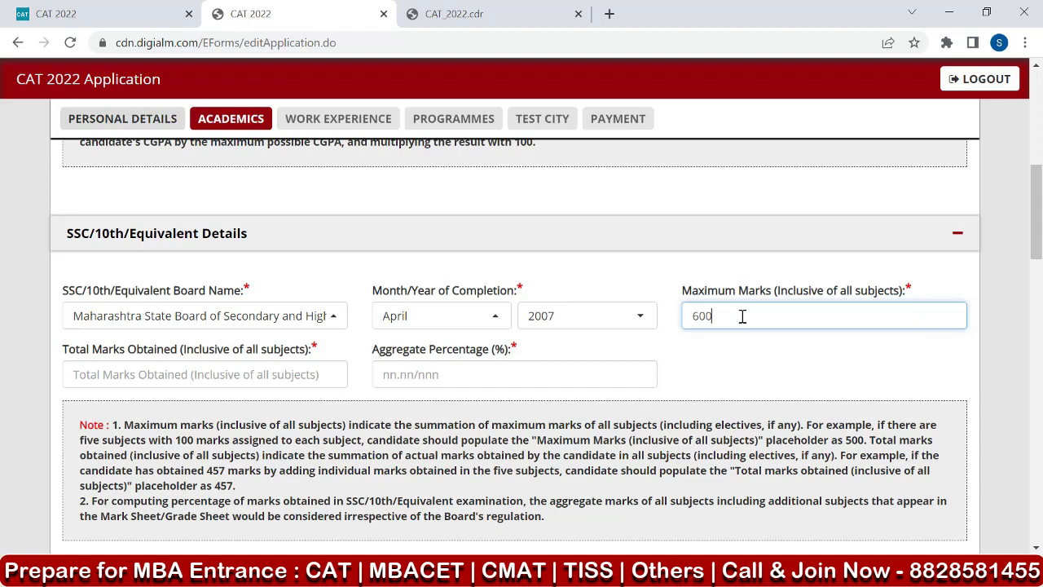
pyautogui.click(101, 374)
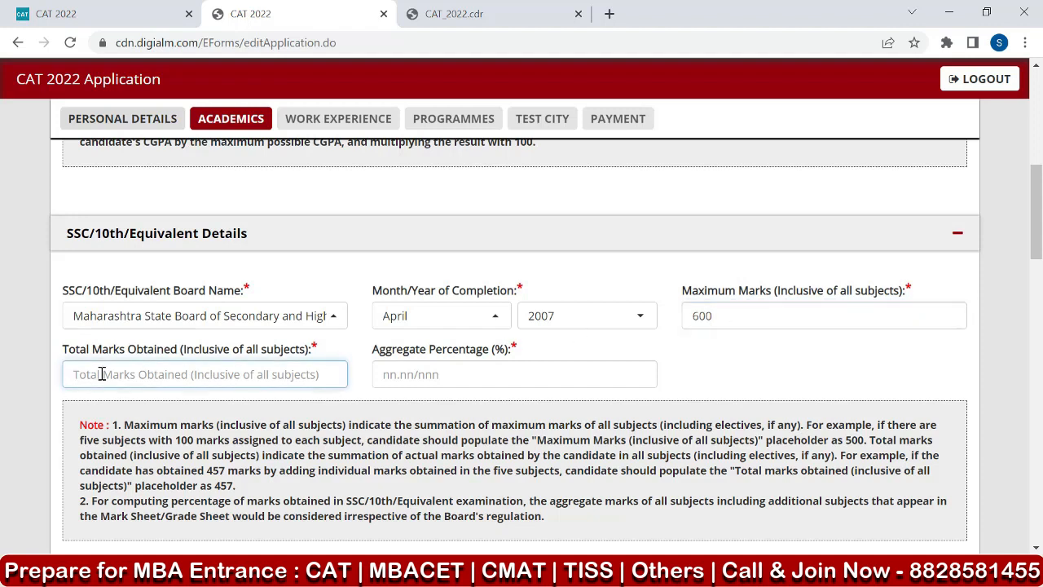
pyautogui.write('5')
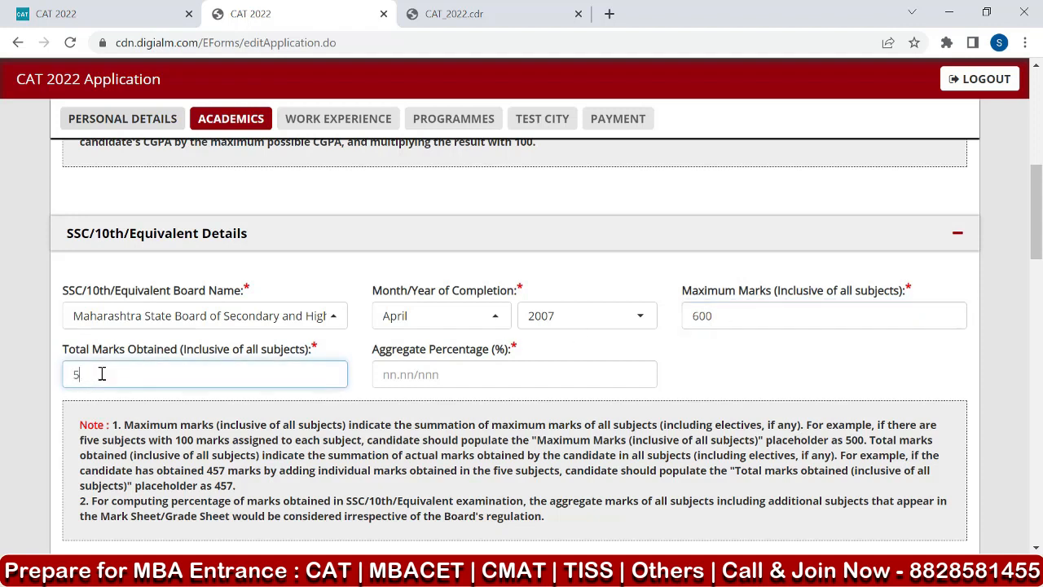
pyautogui.write('40')
pyautogui.press('Tab')
pyautogui.click(401, 375)
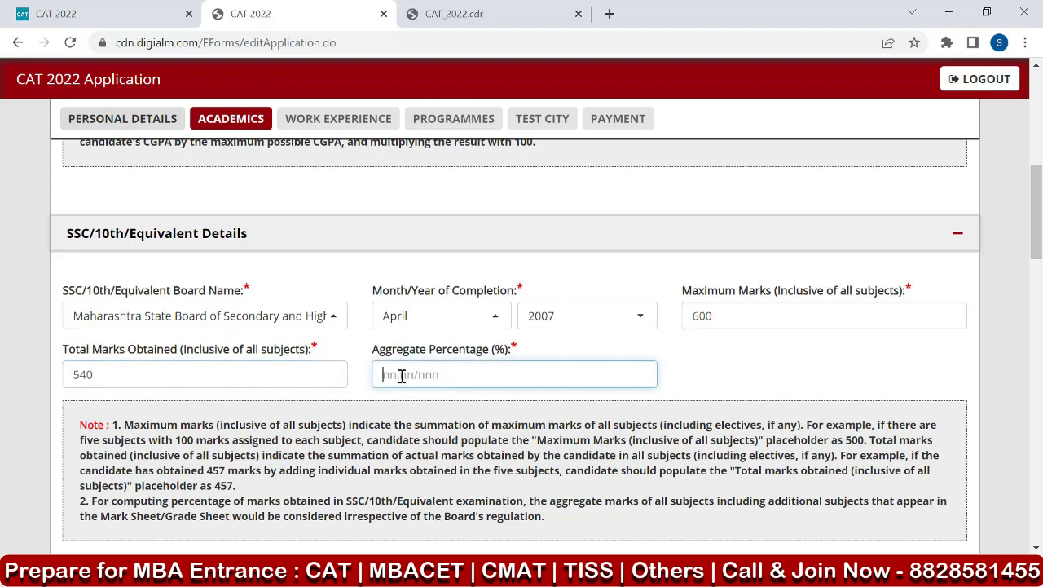
pyautogui.write('90')
pyautogui.click(703, 381)
# Read the SSC/10th note on adding up maximum and obtained marks and computing the percentage across all subjects.
pyautogui.scroll(-2, 673, 356)
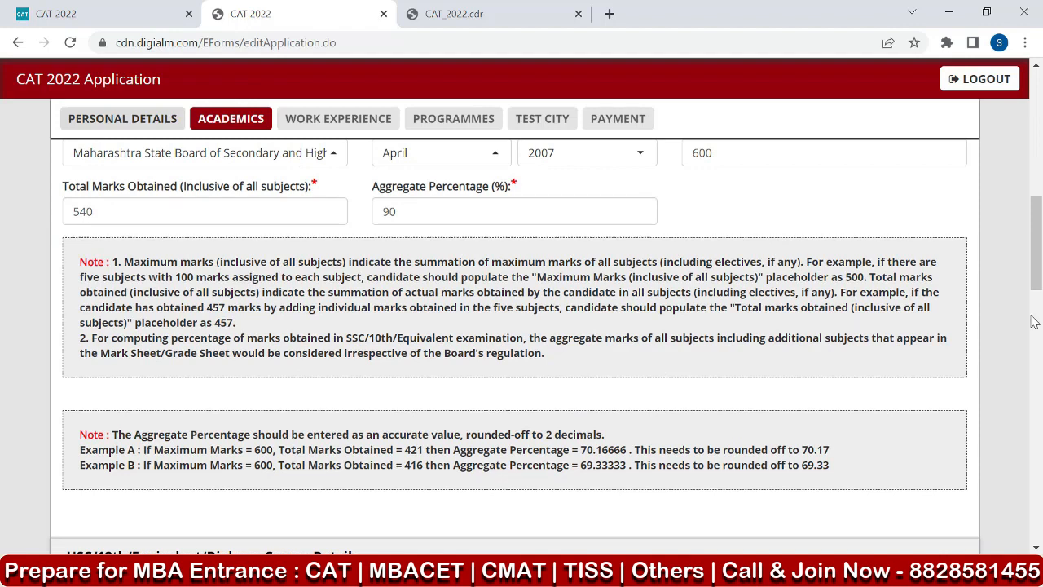
pyautogui.moveTo(740, 261); pyautogui.dragTo(803, 261)
pyautogui.click(822, 280)
pyautogui.moveTo(186, 279); pyautogui.dragTo(231, 278)
pyautogui.click(269, 259)
pyautogui.moveTo(113, 262); pyautogui.dragTo(562, 361)
pyautogui.click(562, 361)
# Study Examples A and B in the note on rounding the SSC/10th aggregate percentage to two decimals.
pyautogui.scroll(-1, 420, 320)
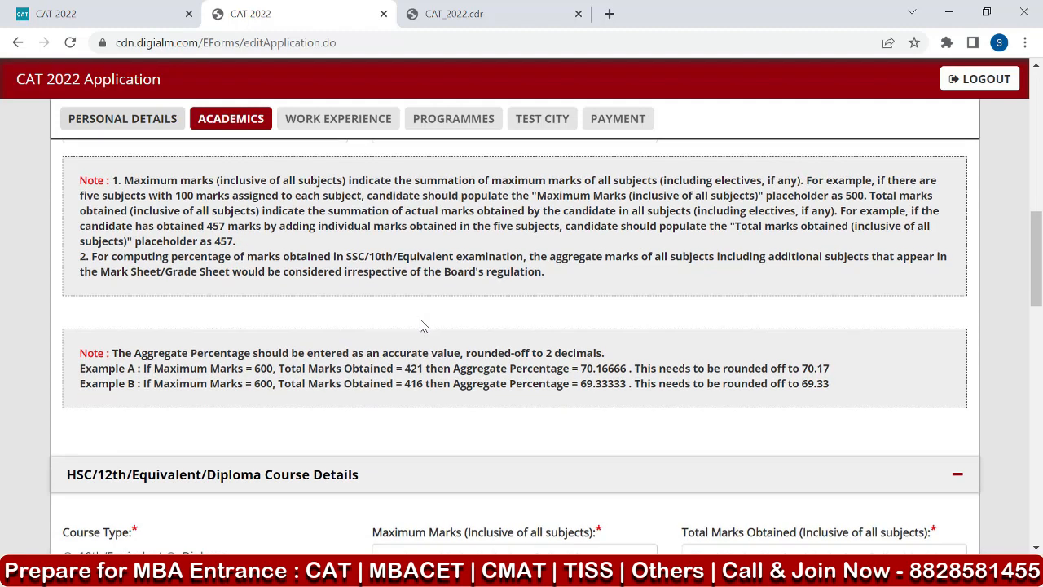
pyautogui.moveTo(255, 371); pyautogui.dragTo(279, 373)
pyautogui.moveTo(405, 370); pyautogui.dragTo(431, 371)
pyautogui.moveTo(587, 368); pyautogui.dragTo(633, 369)
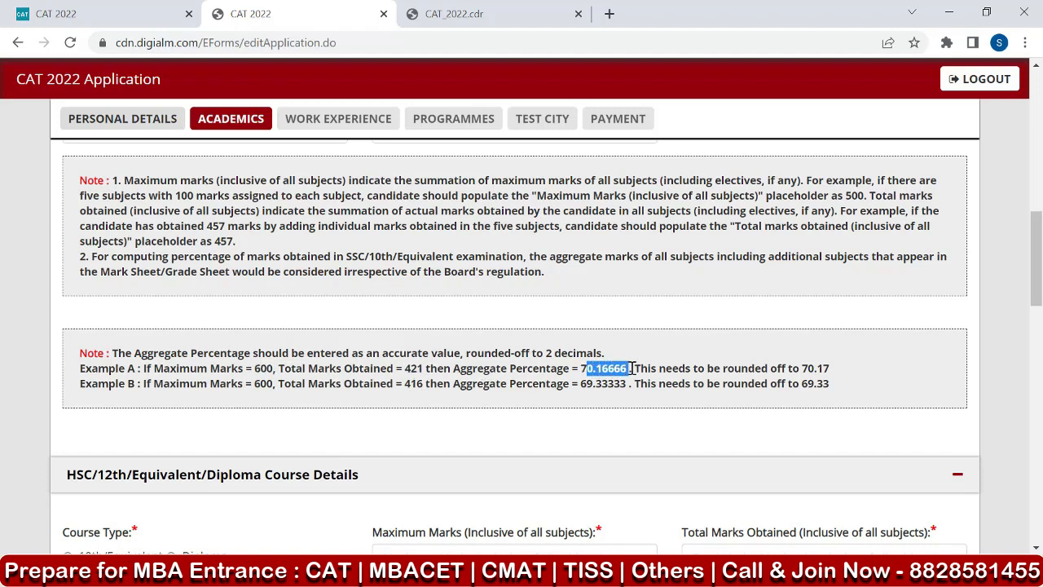
pyautogui.click(670, 378)
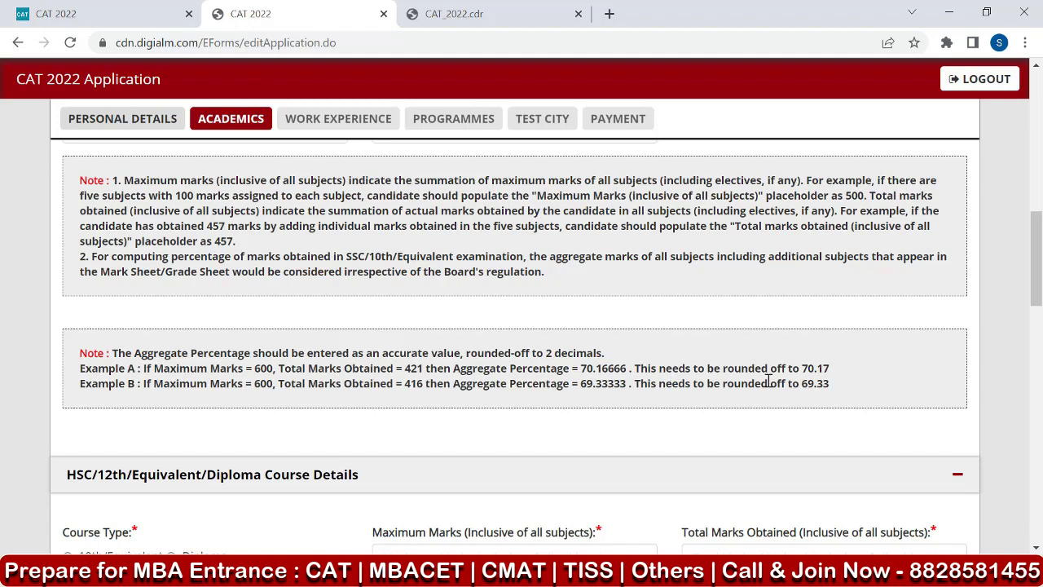
pyautogui.moveTo(807, 368); pyautogui.dragTo(843, 379)
pyautogui.moveTo(405, 383); pyautogui.dragTo(426, 384)
pyautogui.moveTo(579, 381); pyautogui.dragTo(616, 385)
pyautogui.moveTo(802, 383); pyautogui.dragTo(830, 384)
pyautogui.click(840, 383)
pyautogui.moveTo(587, 369); pyautogui.dragTo(608, 368)
pyautogui.moveTo(802, 369); pyautogui.dragTo(844, 376)
# Set the HSC course type to 12th/Equivalent under the Maharashtra State Board of Secondary education, completed in April 2009.
pyautogui.scroll(-2, 844, 377)
pyautogui.scroll(-1, 152, 396)
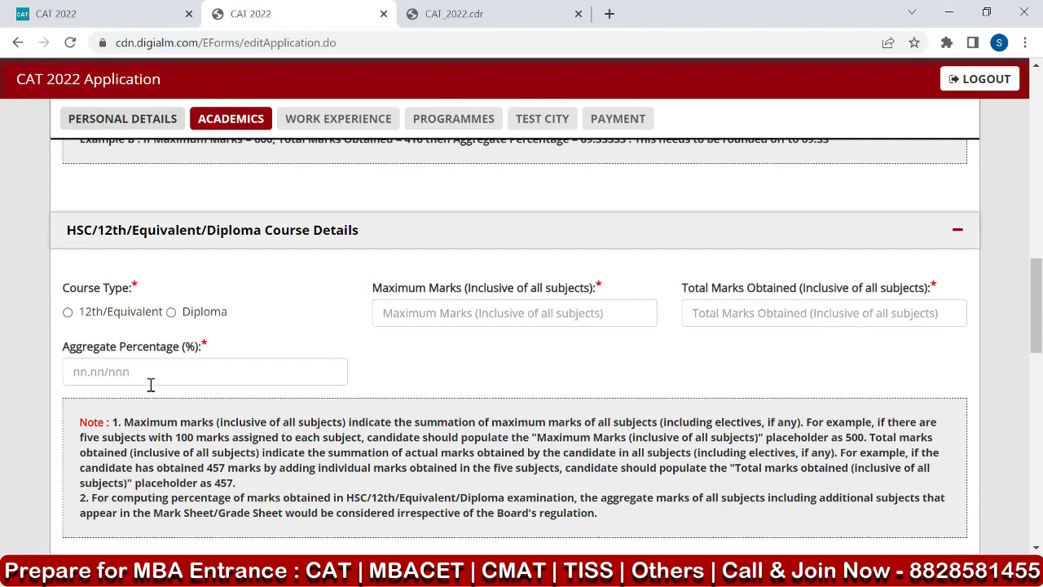
pyautogui.click(69, 314)
pyautogui.click(472, 318)
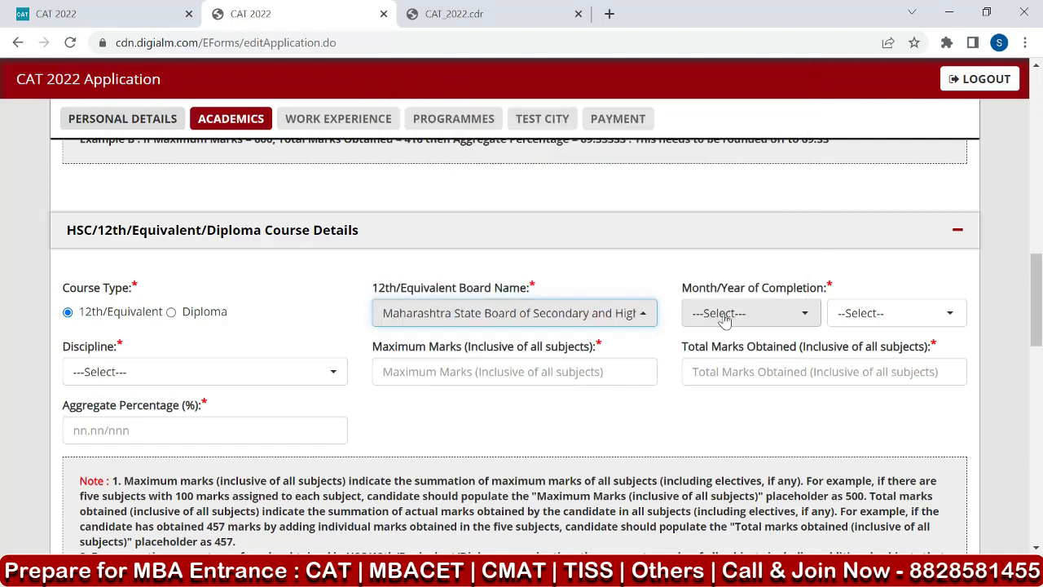
pyautogui.click(721, 318)
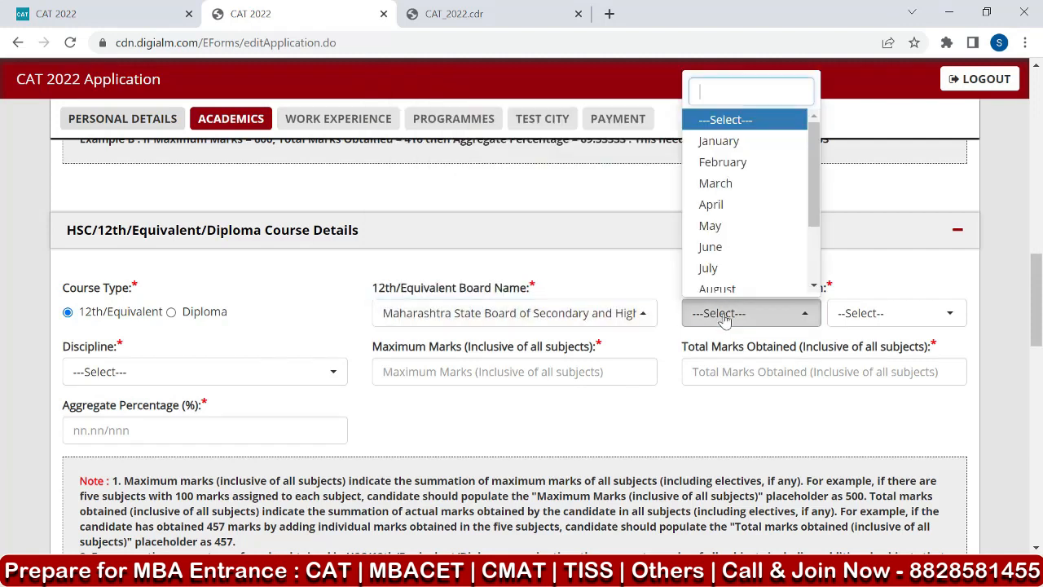
pyautogui.click(715, 206)
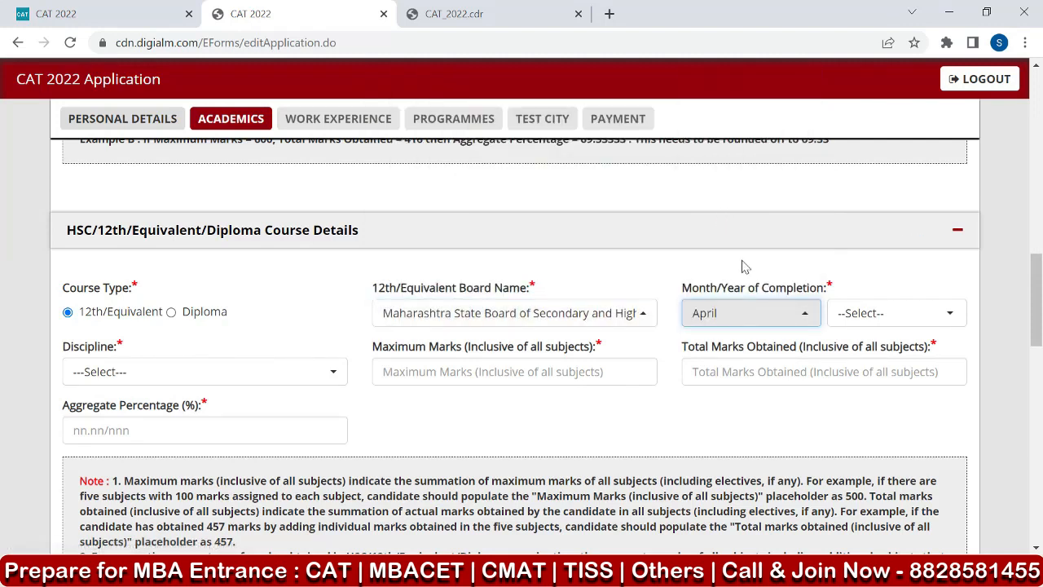
pyautogui.click(922, 316)
pyautogui.click(858, 374)
# Set the 12th discipline to Science, with 600 maximum marks, 540 total marks obtained and an aggregate percentage of 90.
pyautogui.scroll(-4, 777, 380)
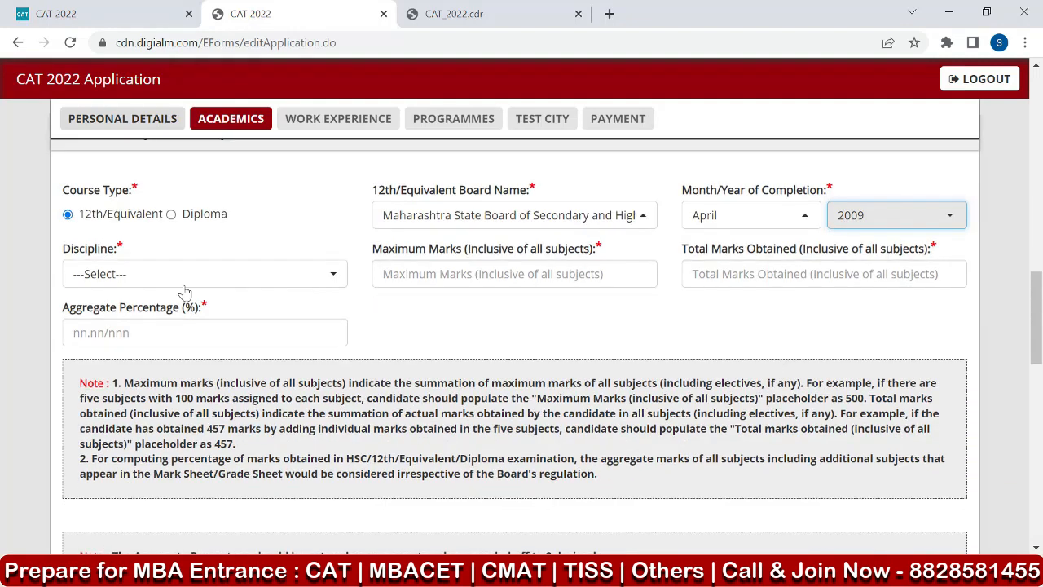
pyautogui.click(125, 278)
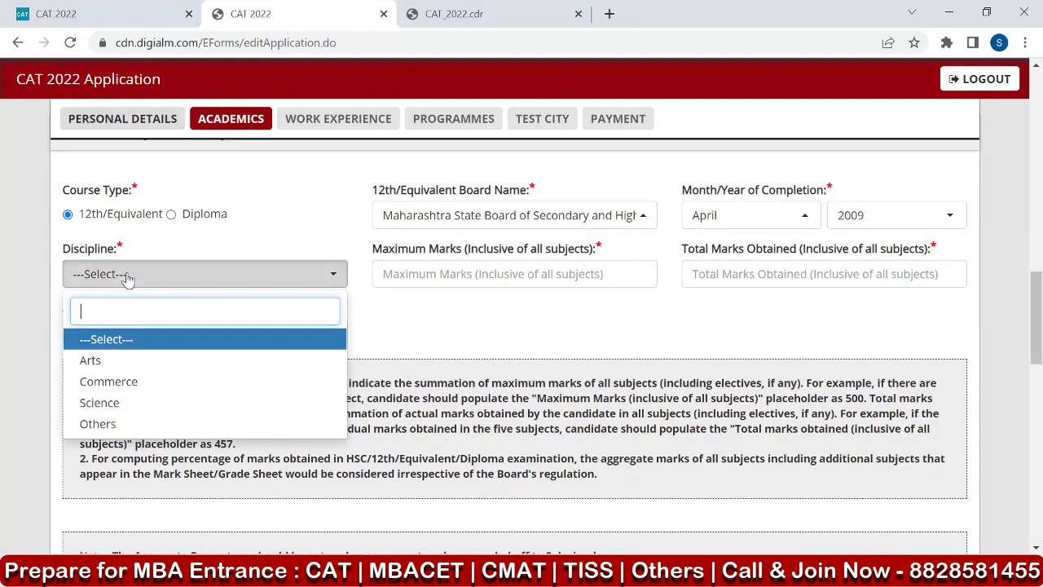
pyautogui.click(100, 403)
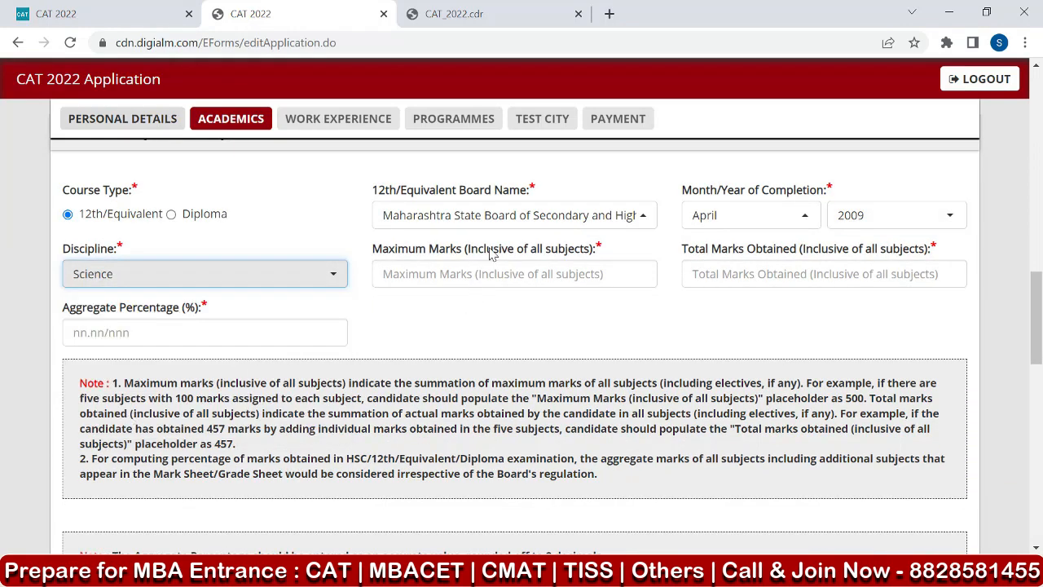
pyautogui.click(443, 275)
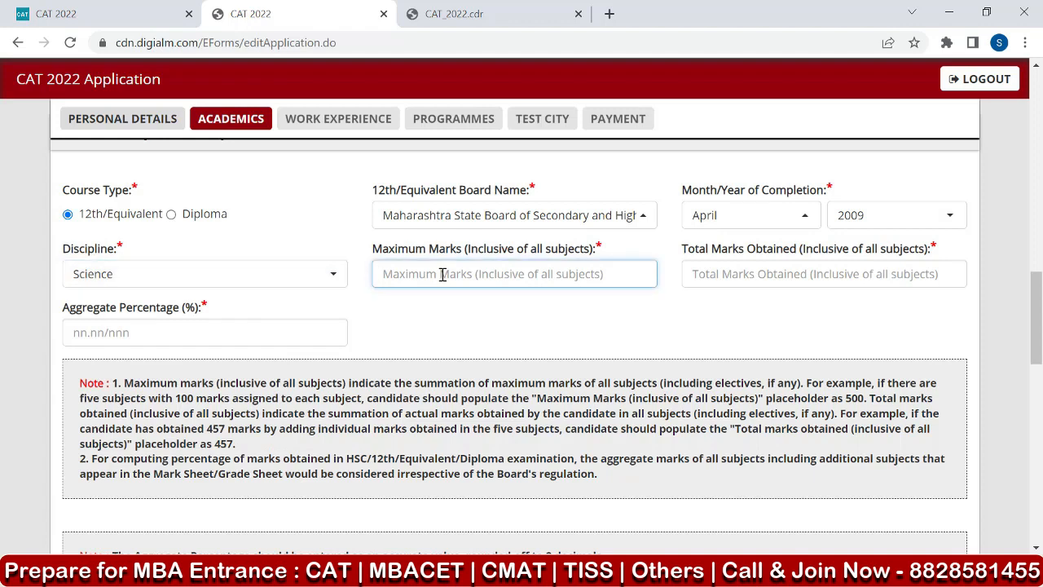
pyautogui.write('600')
pyautogui.click(715, 278)
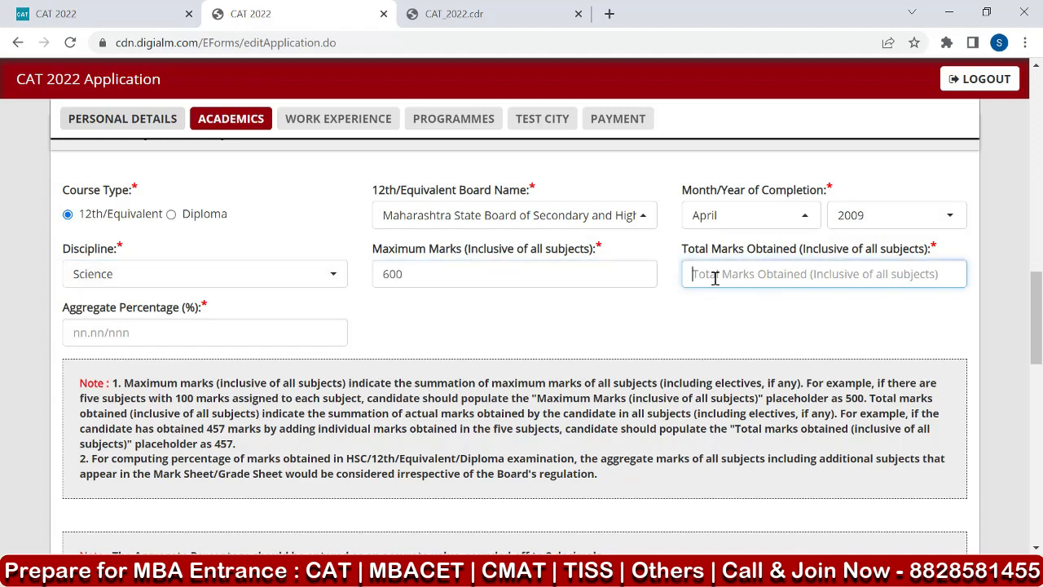
pyautogui.write('540')
pyautogui.click(90, 338)
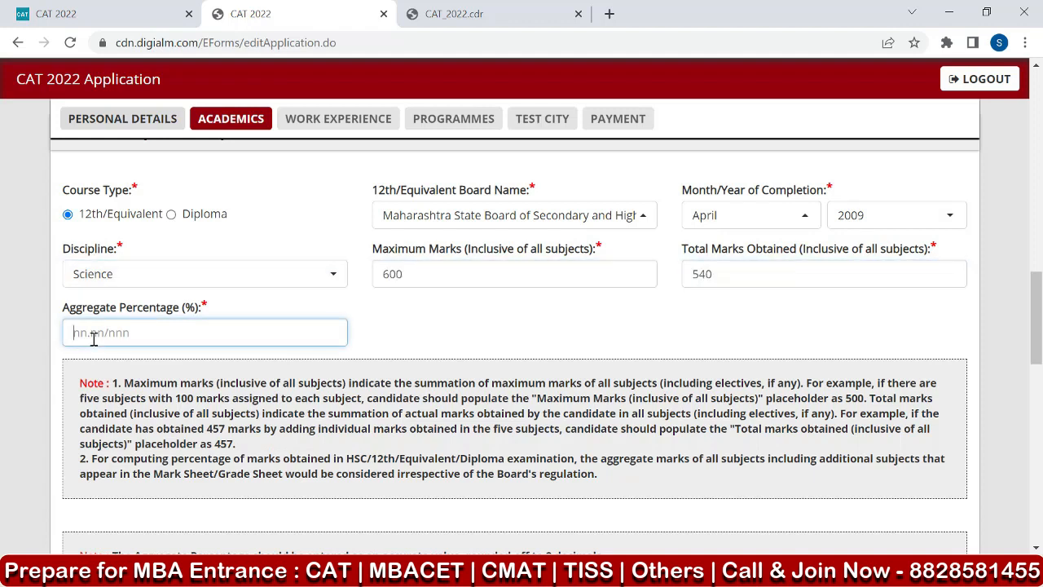
pyautogui.write('90')
pyautogui.click(433, 324)
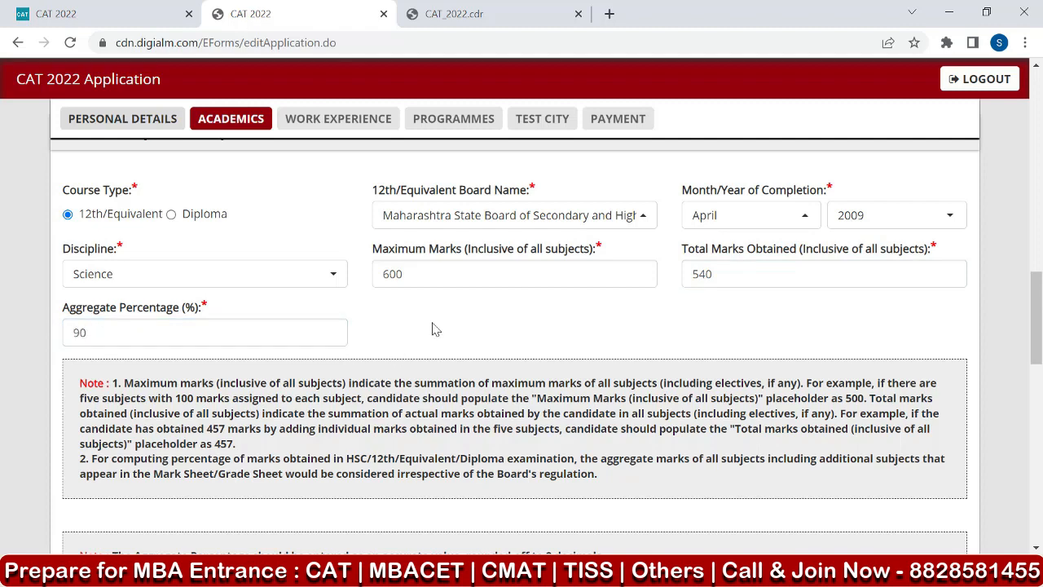
# Answer No to being in the final year of the Bachelor's Degree and Yes to having completed it.
pyautogui.scroll(-5, 433, 328)
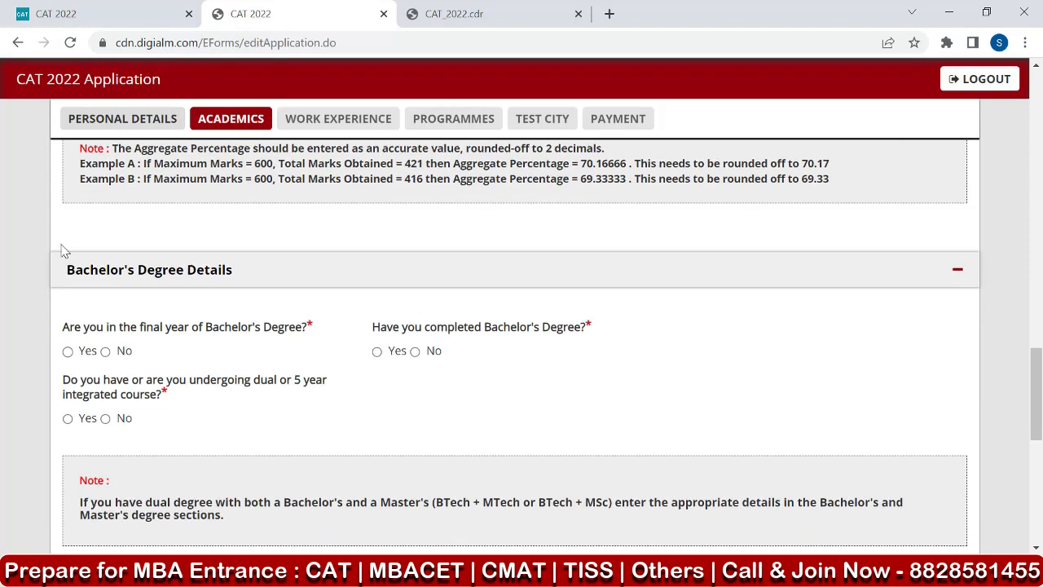
pyautogui.click(105, 350)
pyautogui.scroll(-1, 70, 252)
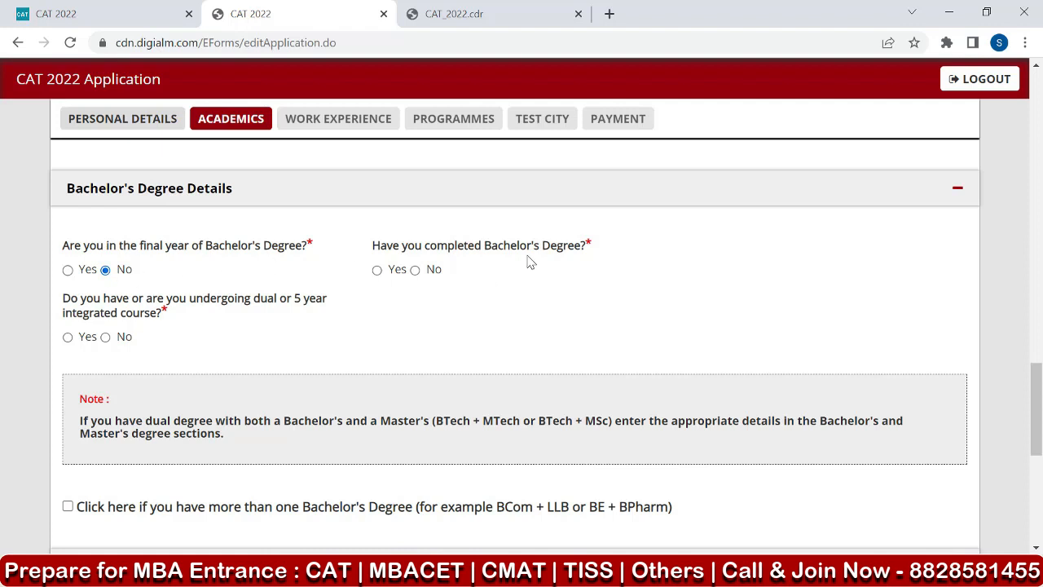
pyautogui.click(377, 271)
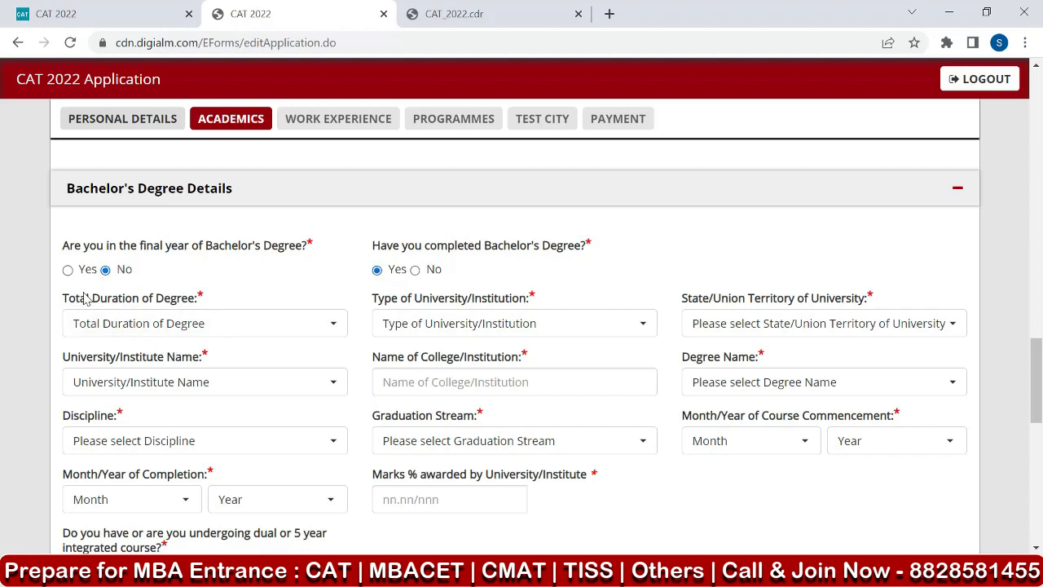
# Preview the Bachelor's Degree fields for a final-year candidate, and restore the answers to No for final year and Yes for completed.
pyautogui.click(67, 270)
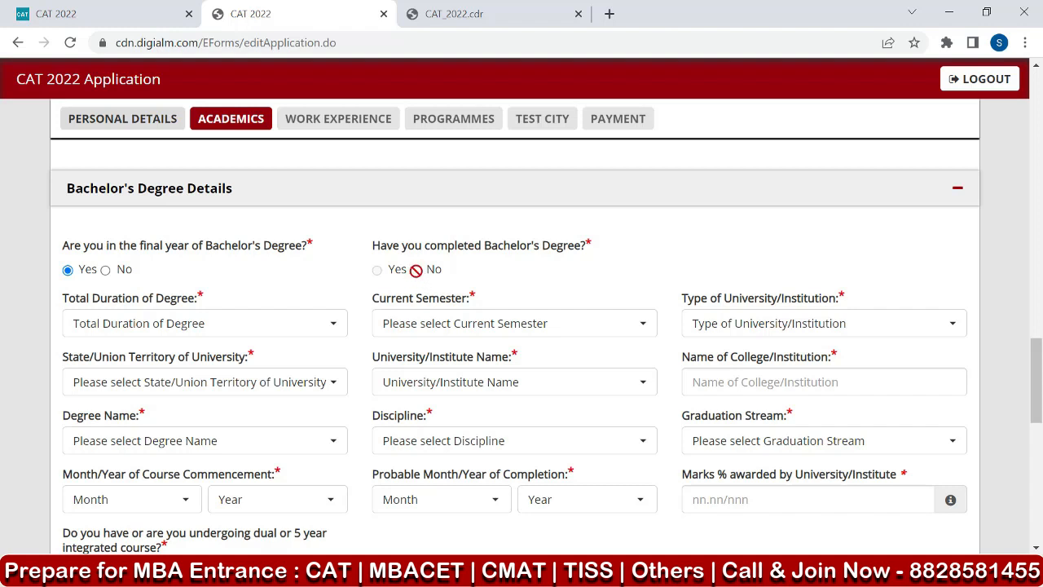
pyautogui.click(110, 326)
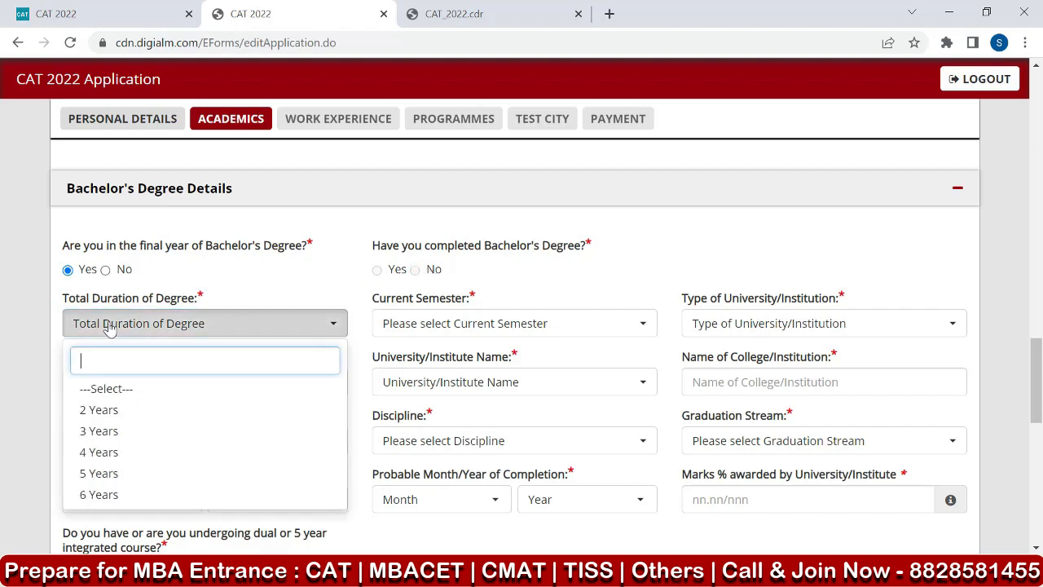
pyautogui.click(111, 274)
pyautogui.click(106, 271)
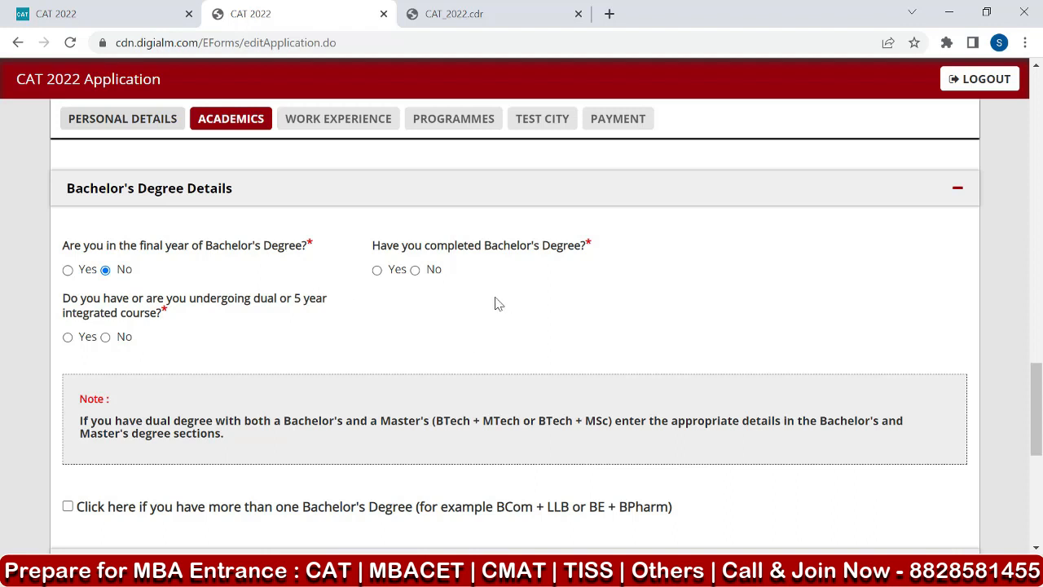
pyautogui.click(377, 271)
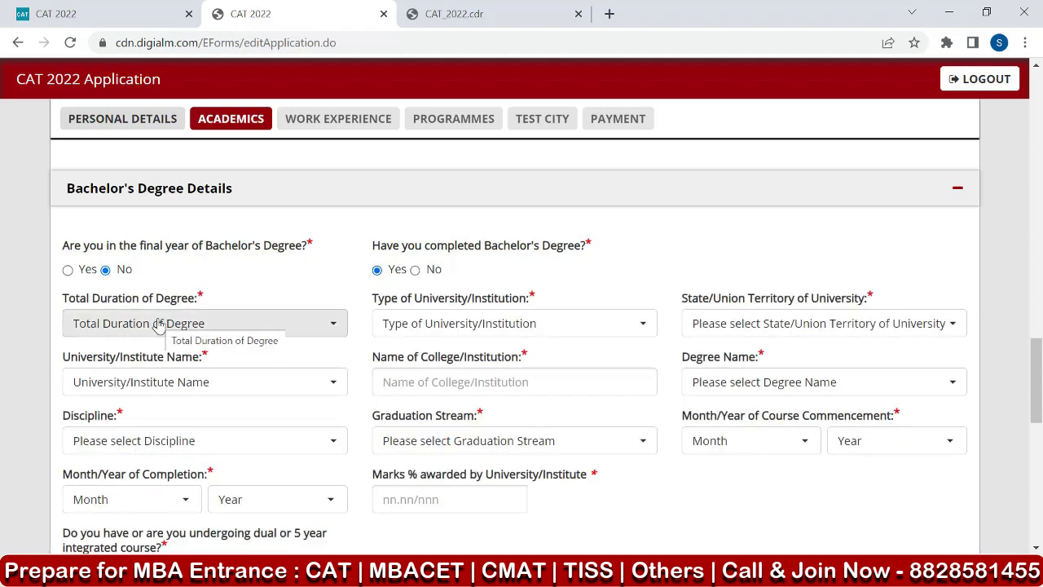
# Set the Bachelor's Degree total duration to 3 Years and the type of university to State University.
pyautogui.click(118, 324)
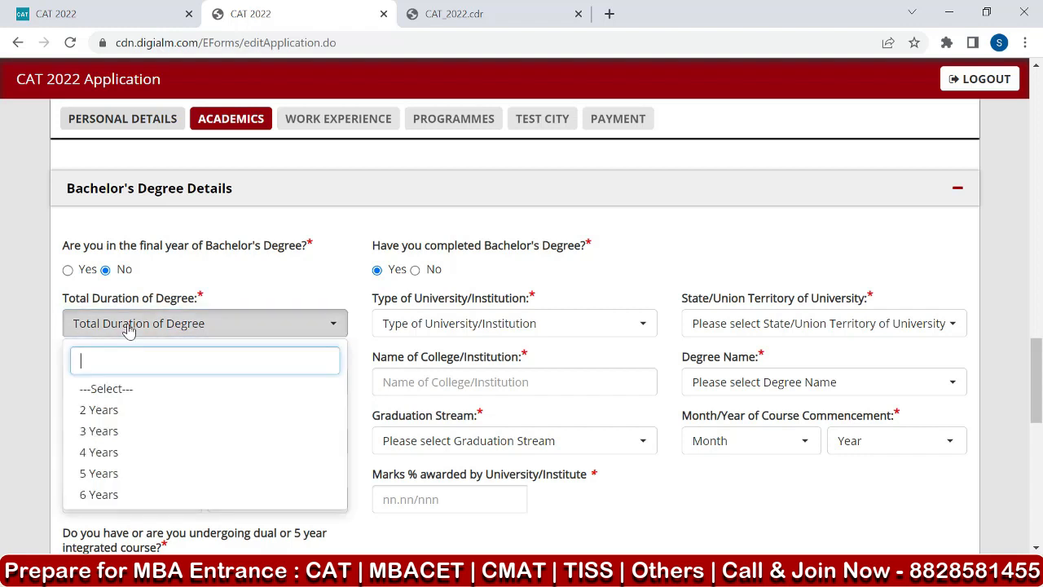
pyautogui.click(115, 431)
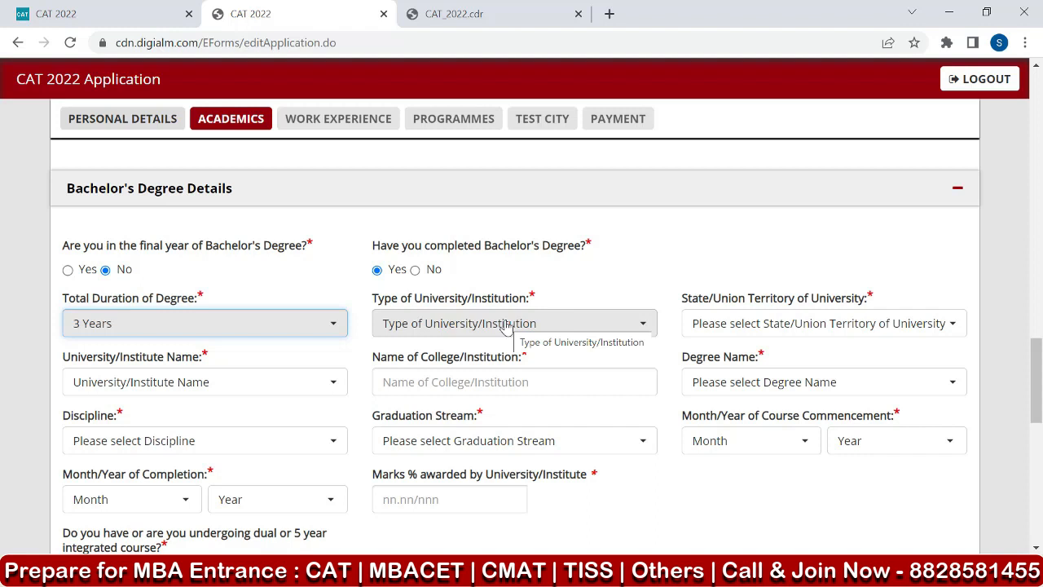
pyautogui.click(466, 330)
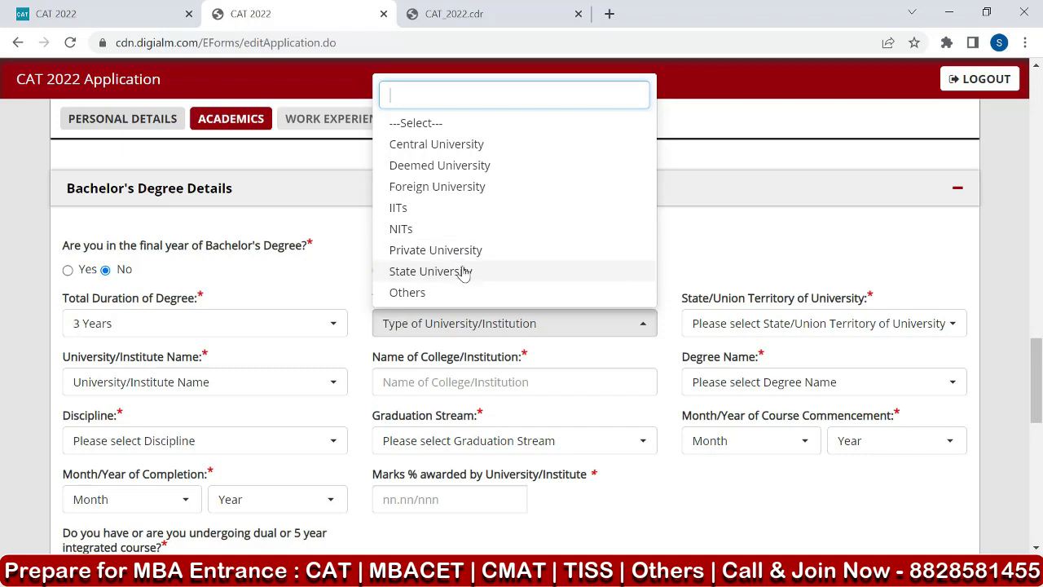
pyautogui.scroll(-1, 467, 265)
pyautogui.scroll(1, 466, 261)
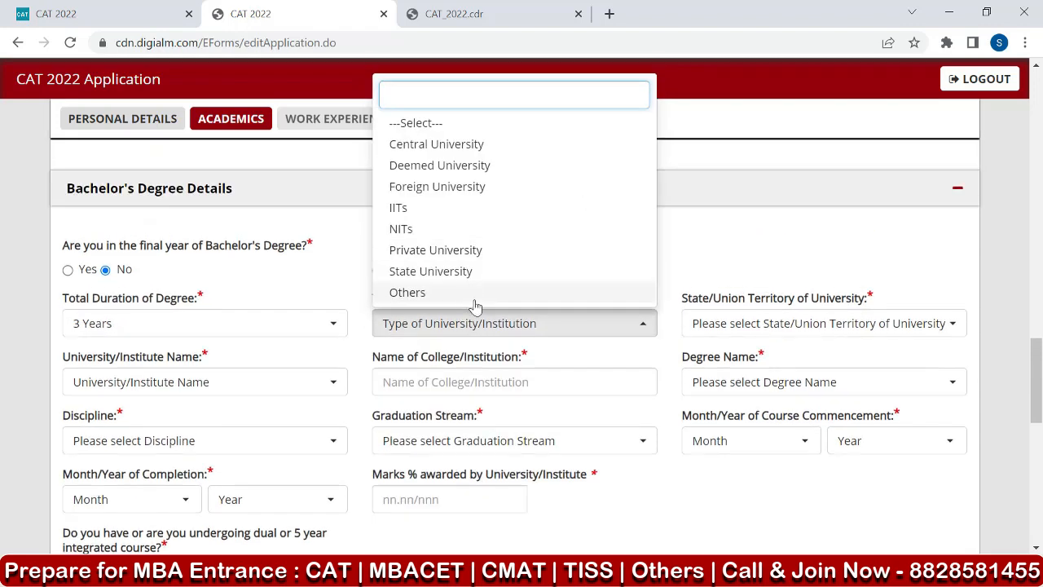
pyautogui.click(459, 273)
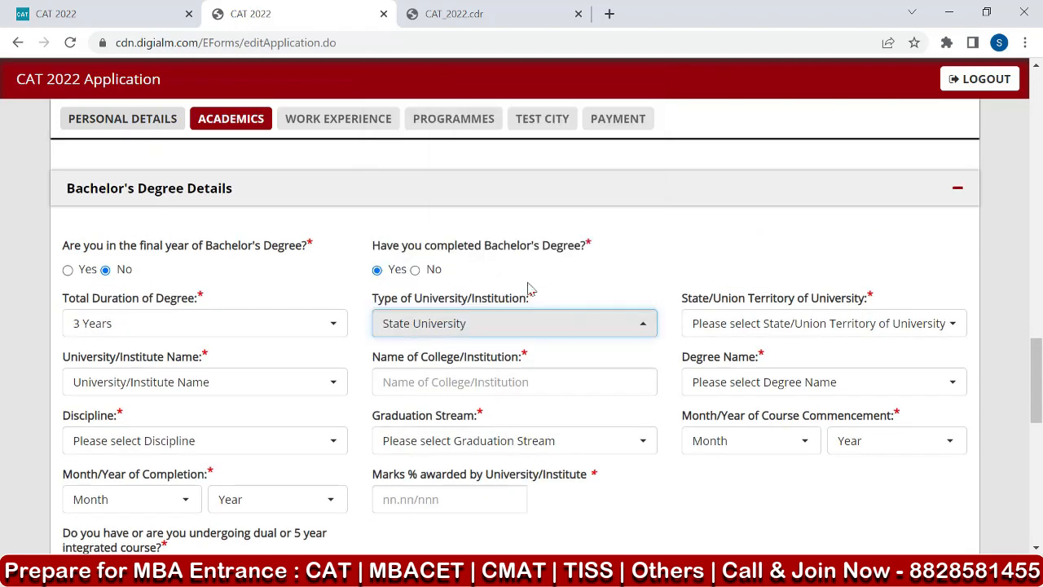
# Set the Bachelor's Degree university state to Maharashtra and the university name to Pune.
pyautogui.click(728, 326)
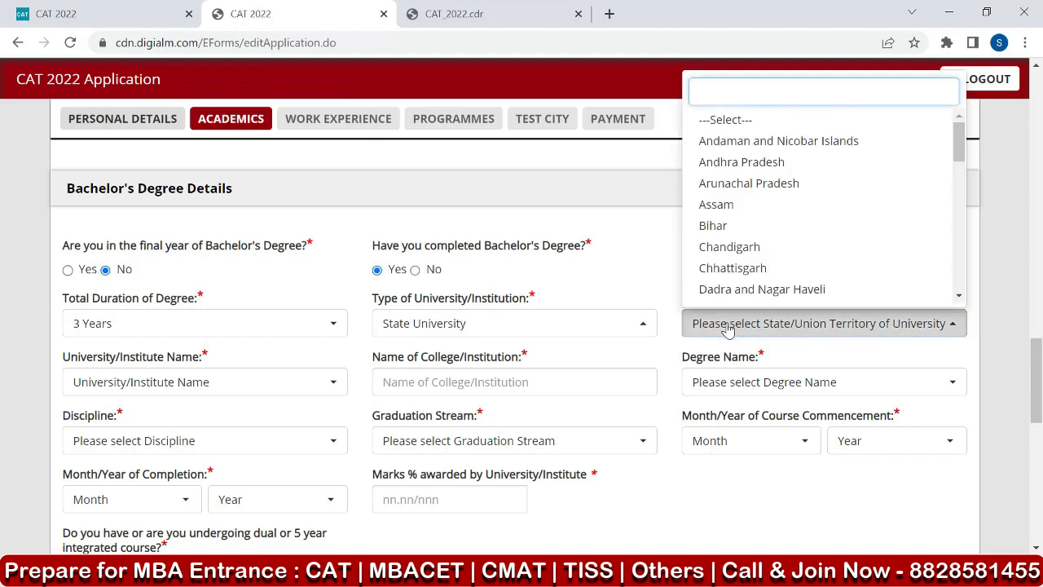
pyautogui.write('m')
pyautogui.click(717, 243)
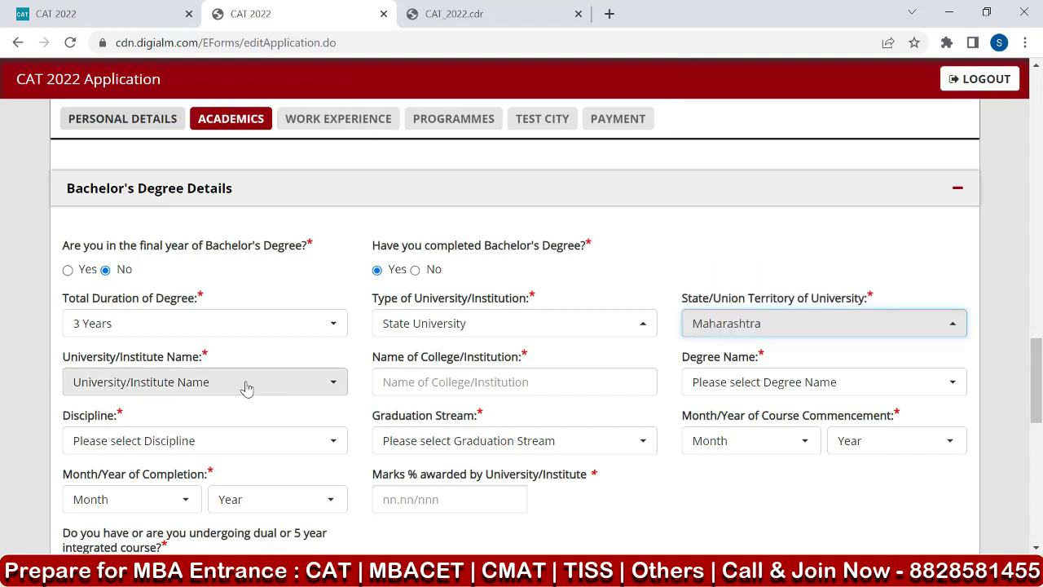
pyautogui.click(133, 391)
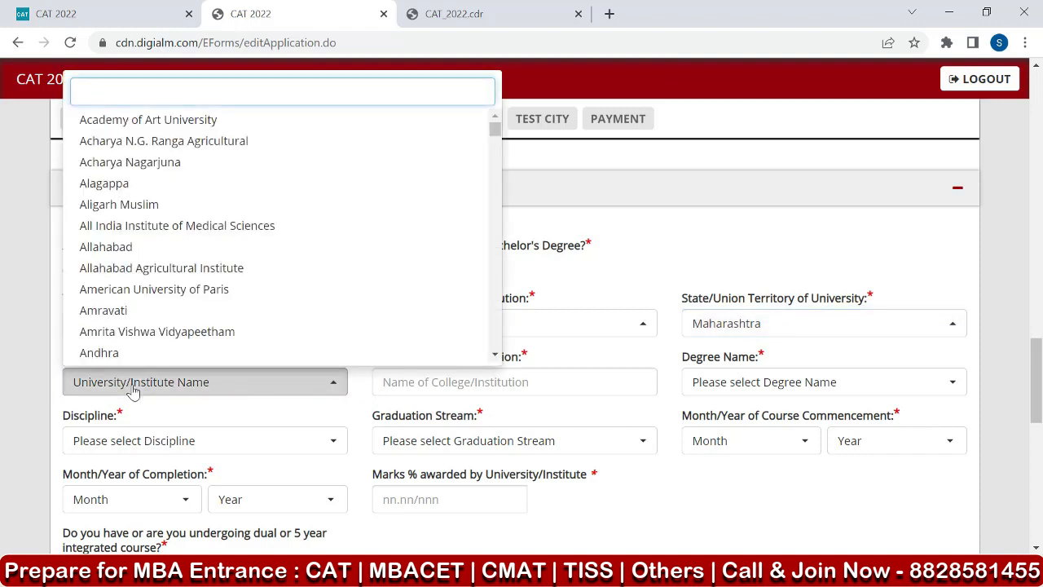
pyautogui.write('s')
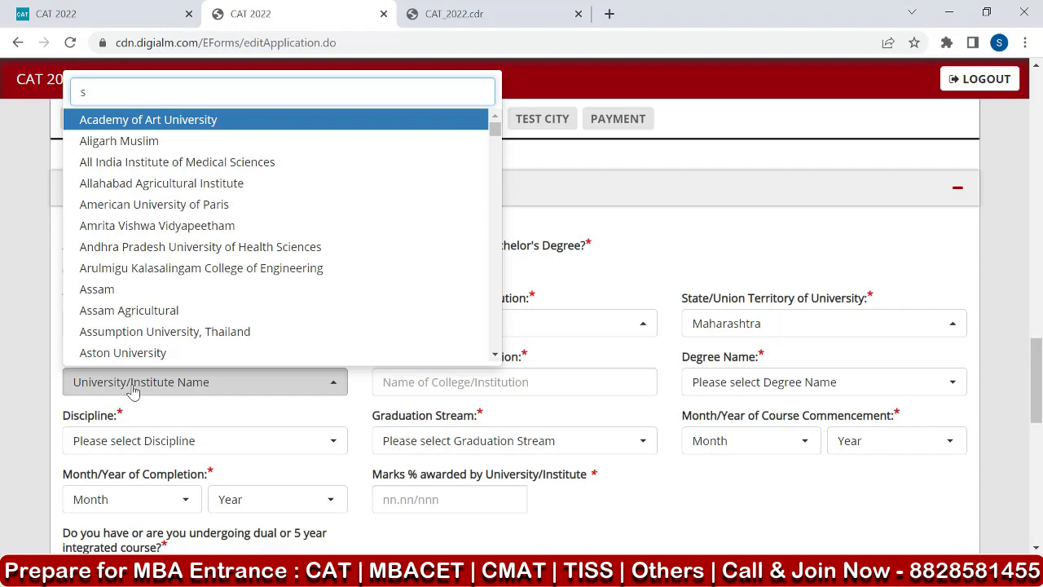
pyautogui.press('BackSpace')
pyautogui.write('pune')
pyautogui.click(121, 450)
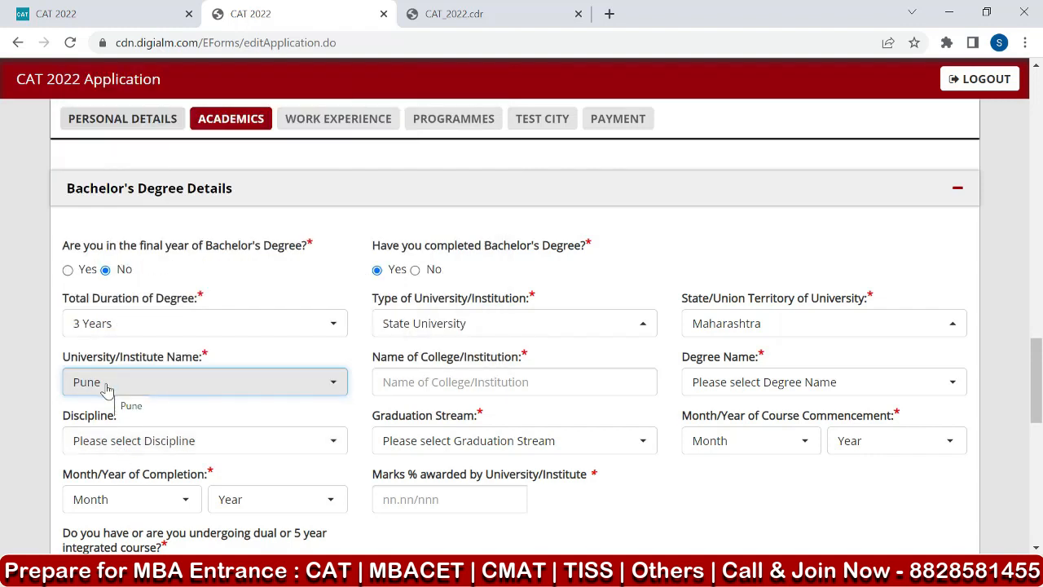
# Enter "indira college" as the Bachelor's college name and select BA - Bachelor of Arts as the degree.
pyautogui.click(441, 382)
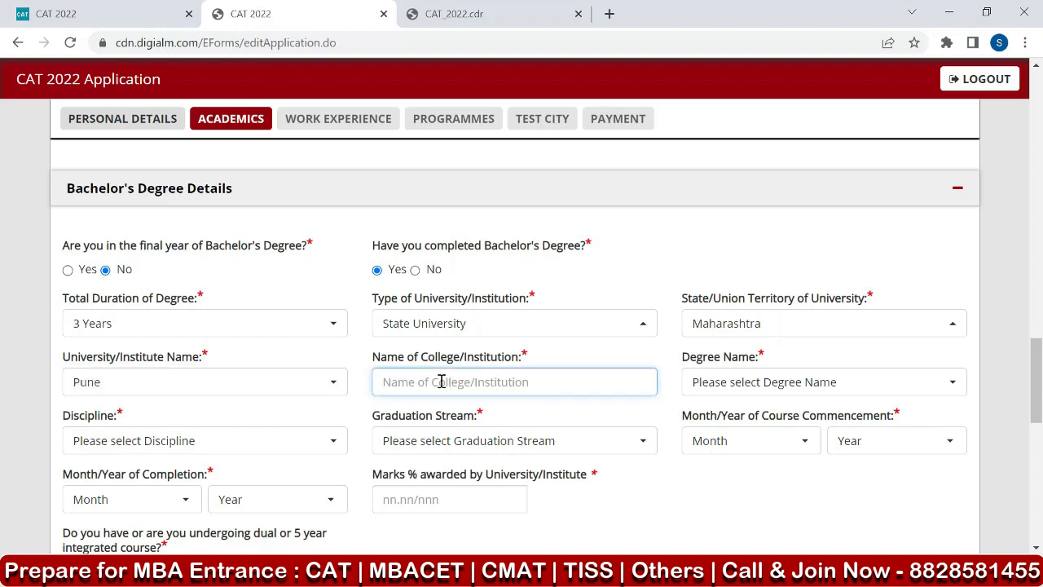
pyautogui.write('indira')
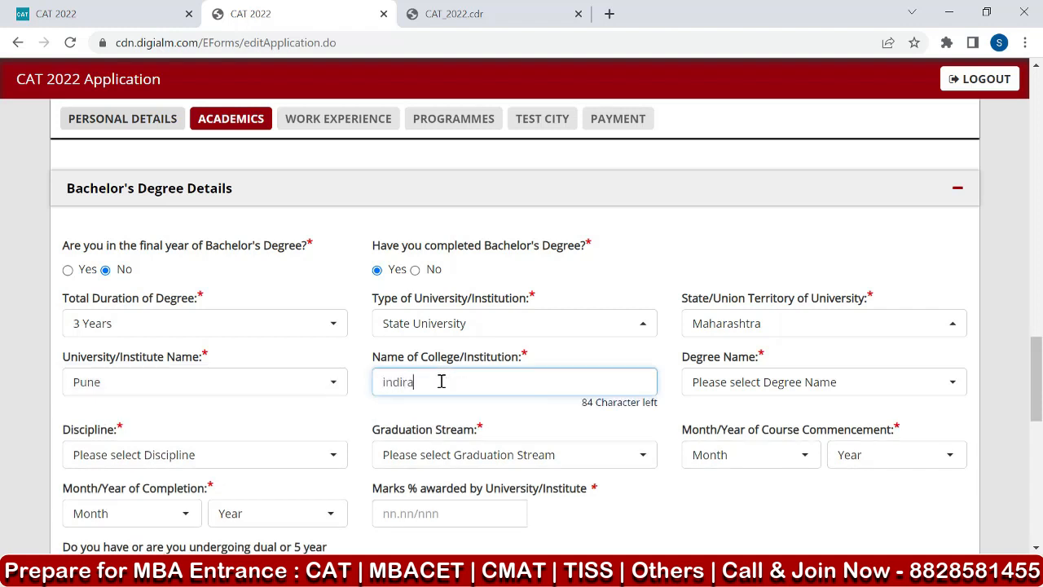
pyautogui.write(' college')
pyautogui.click(725, 382)
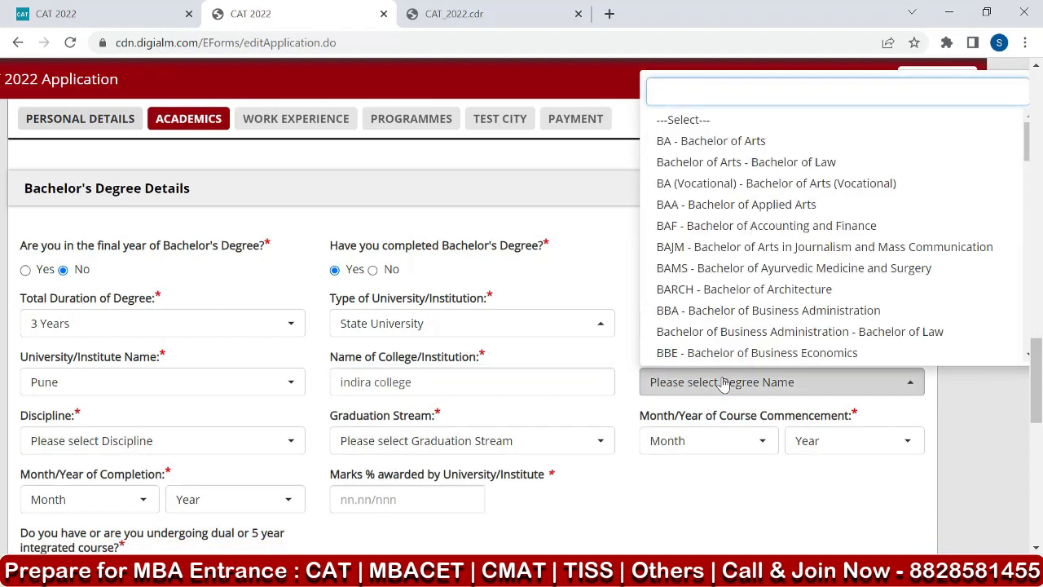
pyautogui.click(736, 147)
# Set the Bachelor's Degree discipline to Arts and the graduation stream to Non Engineering.
pyautogui.scroll(-1, 644, 314)
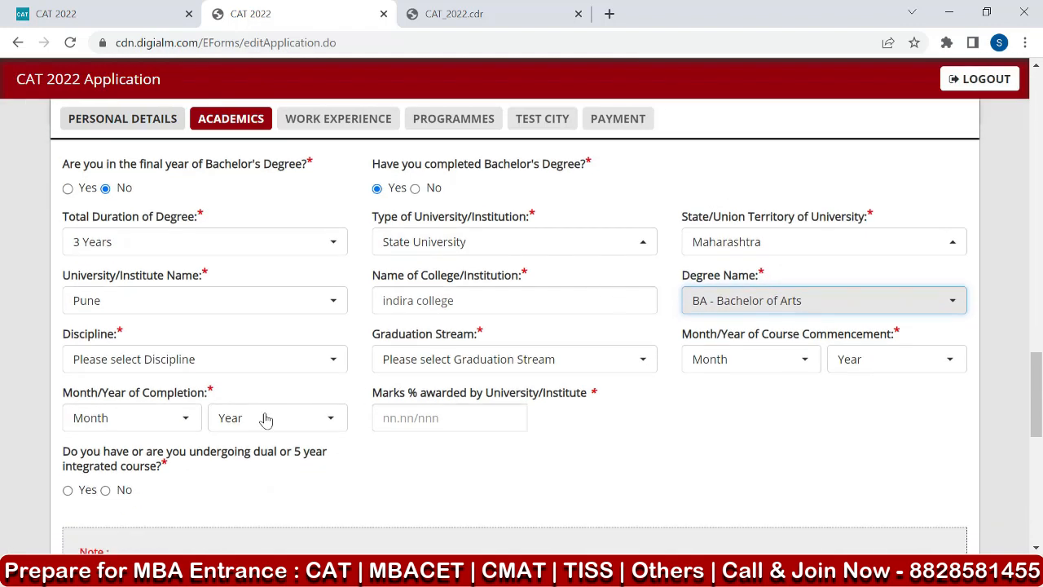
pyautogui.click(145, 360)
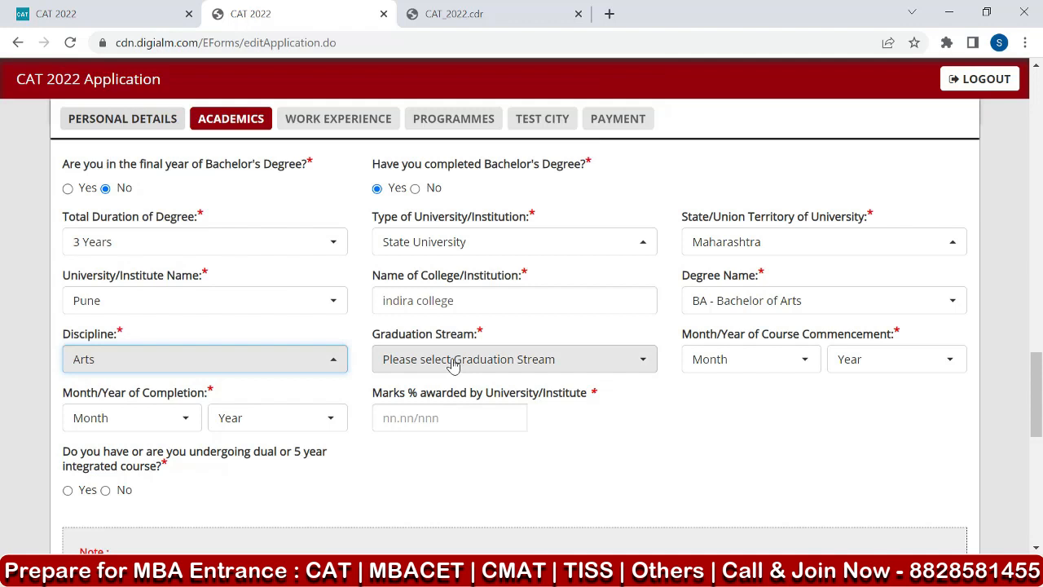
pyautogui.click(454, 363)
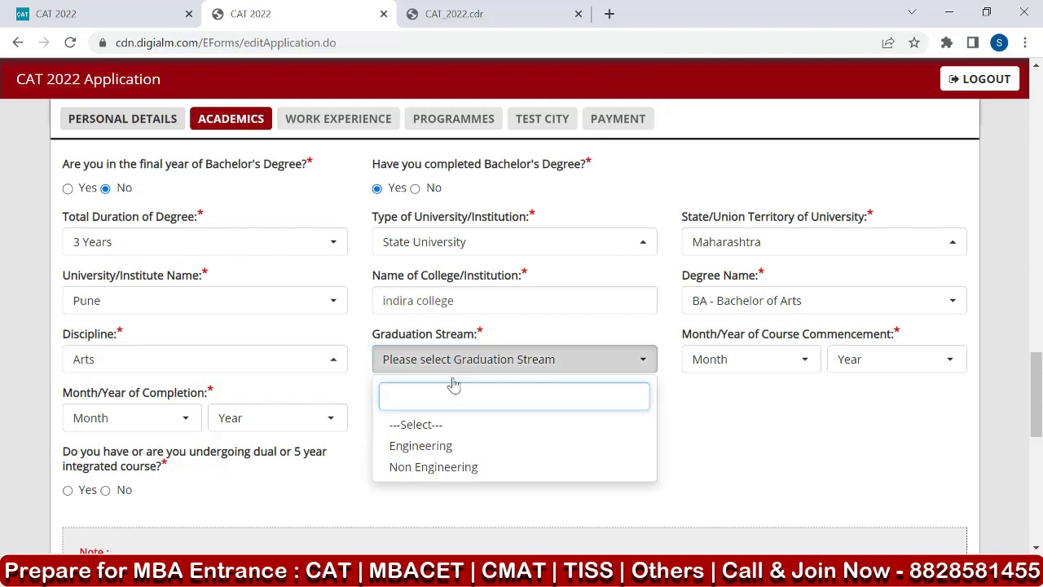
pyautogui.click(470, 473)
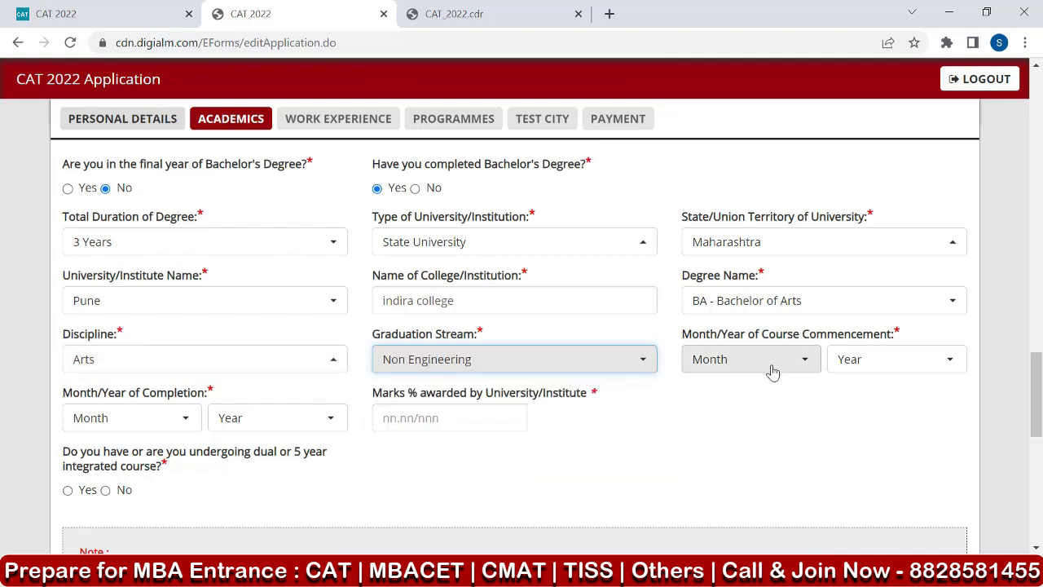
# Set the Bachelor's course commencement to June 2009 and its completion to June 2012.
pyautogui.click(737, 358)
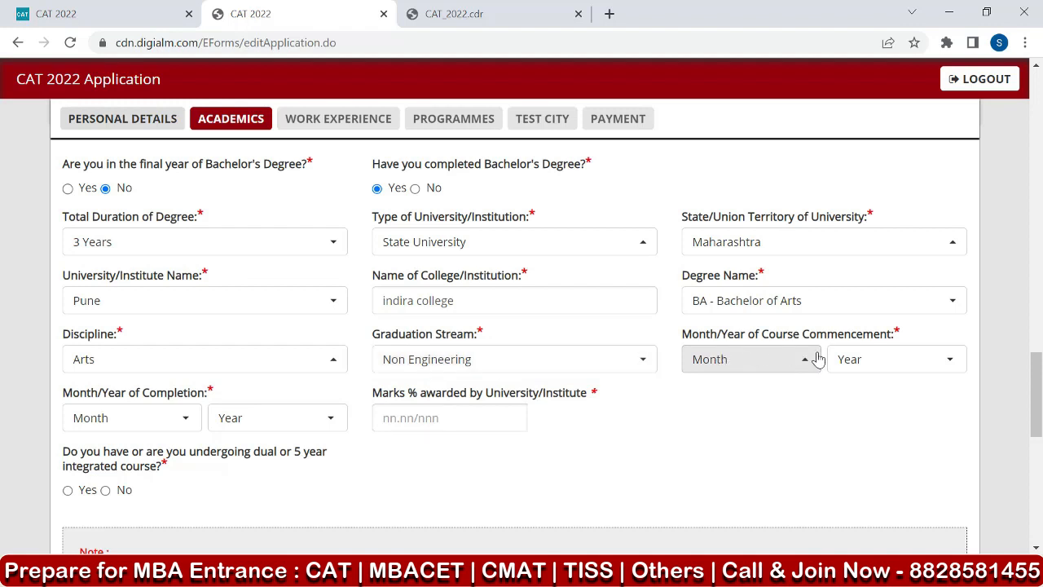
pyautogui.click(761, 365)
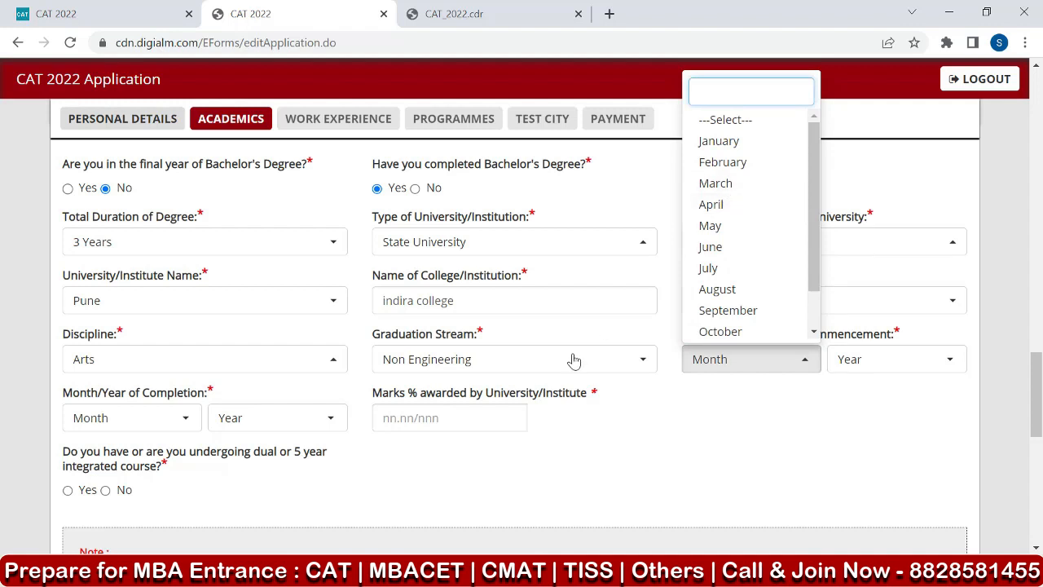
pyautogui.click(721, 246)
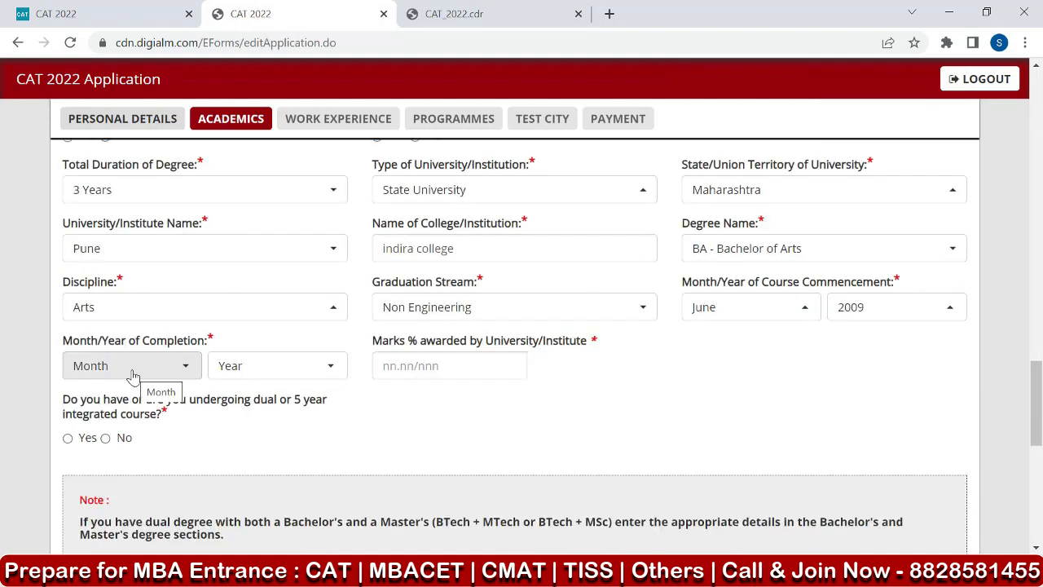
pyautogui.click(133, 374)
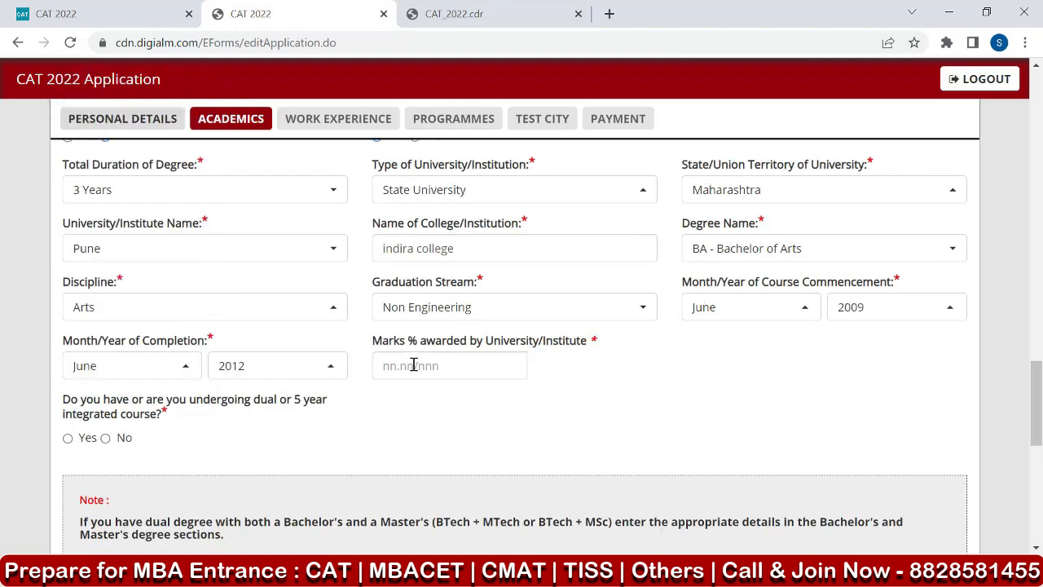
# Enter 88 as the Bachelor's marks percentage and answer No to having a dual or 5 year integrated course.
pyautogui.click(401, 366)
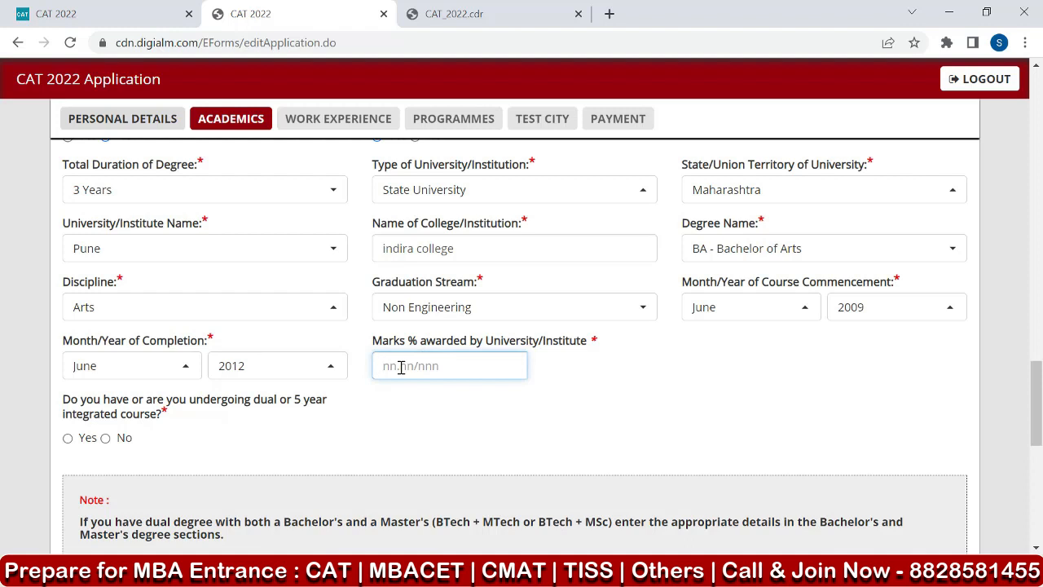
pyautogui.write('88')
pyautogui.click(414, 410)
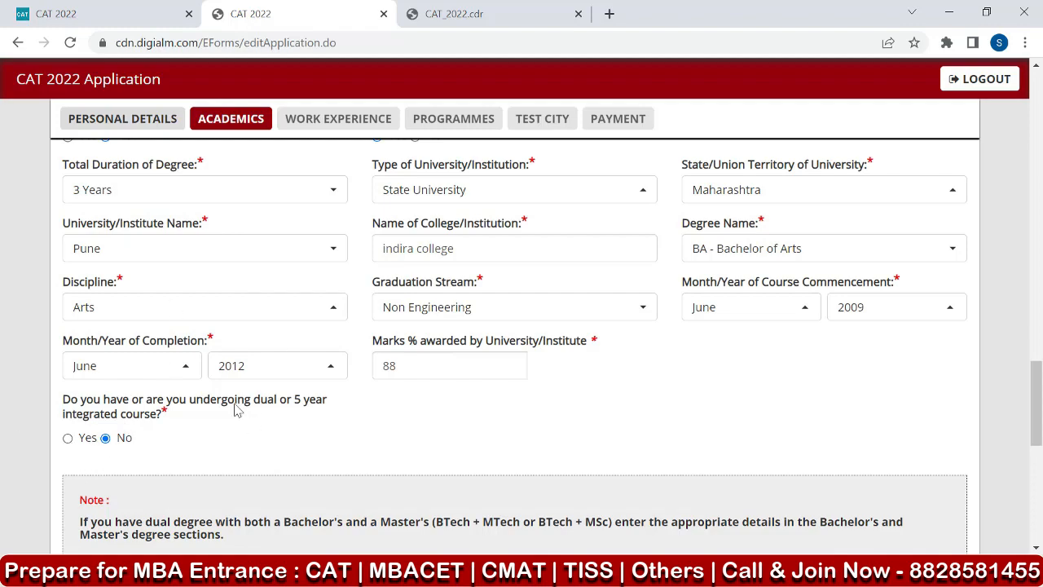
# Preview the Master's Degree fields, and set the answer to No for entering Master's Degree details.
pyautogui.scroll(-1, 340, 346)
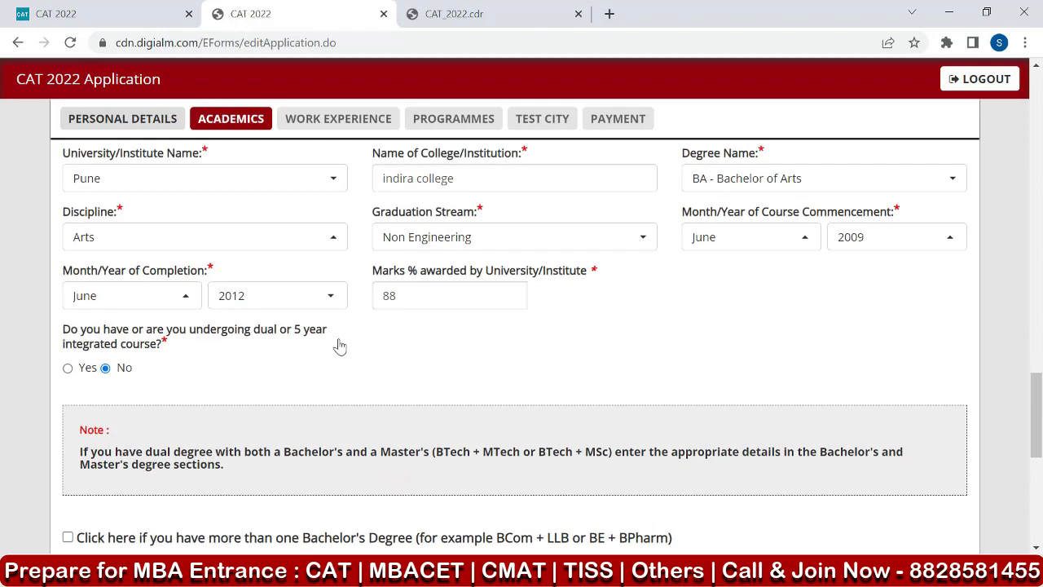
pyautogui.scroll(5, 340, 346)
pyautogui.scroll(2, 341, 345)
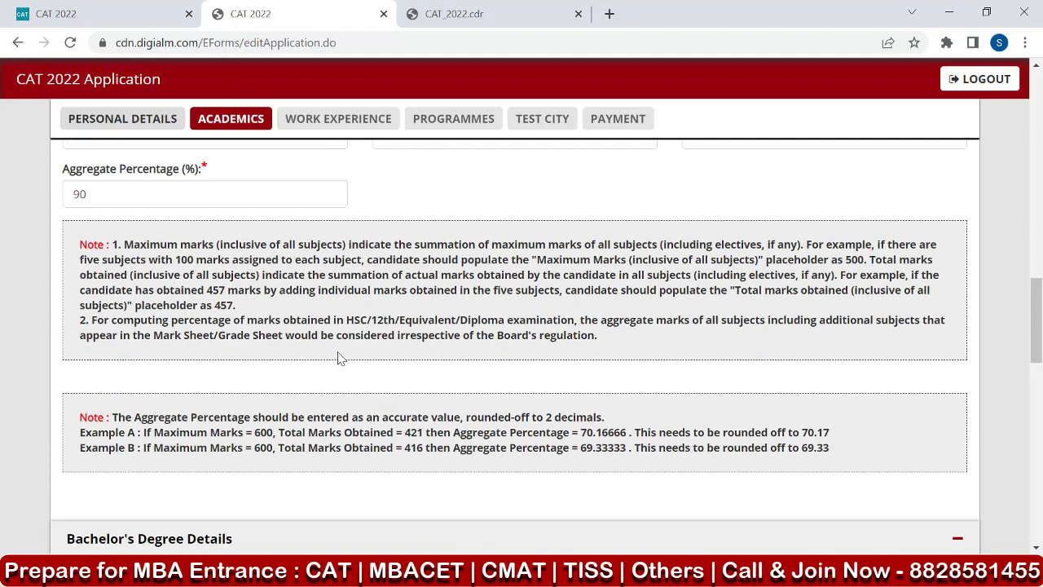
pyautogui.scroll(-4, 338, 354)
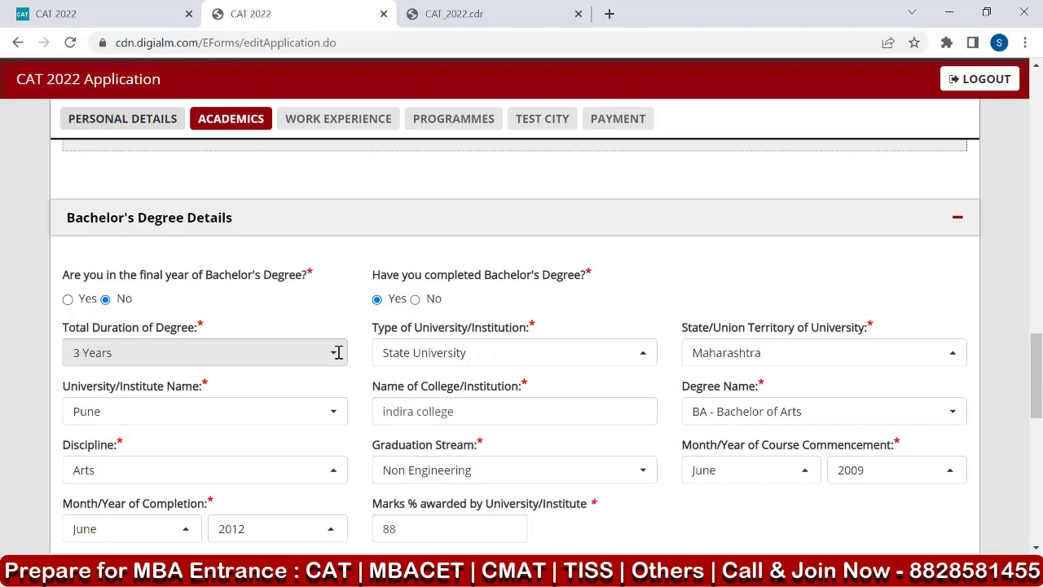
pyautogui.scroll(-5, 339, 354)
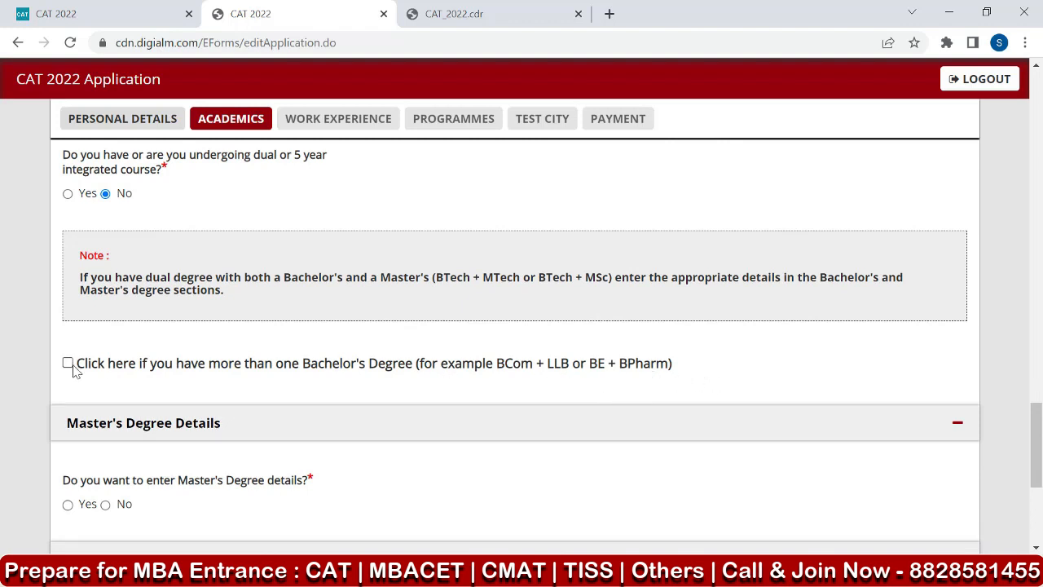
pyautogui.scroll(-1, 145, 346)
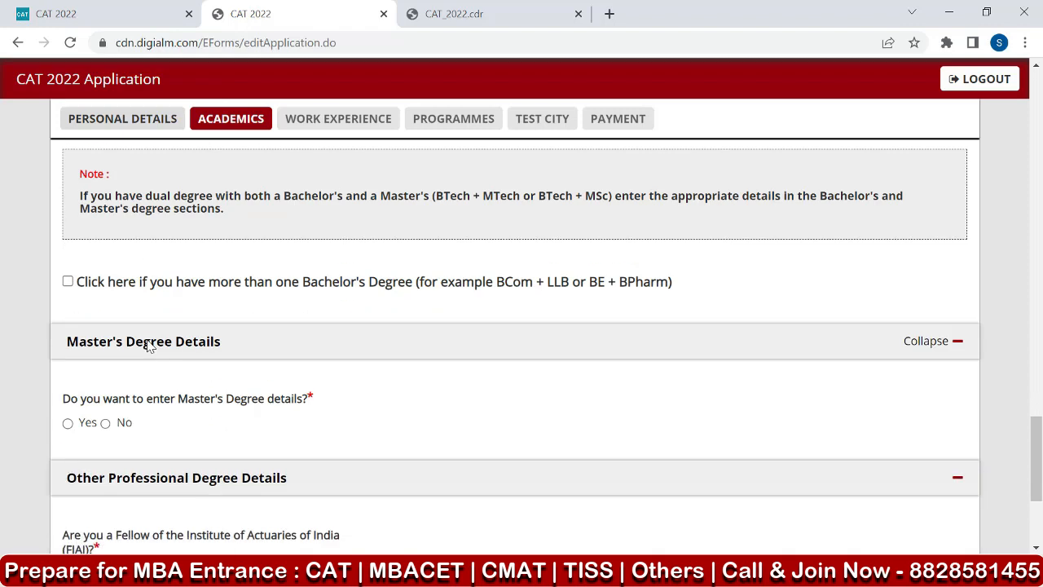
pyautogui.scroll(-1, 107, 378)
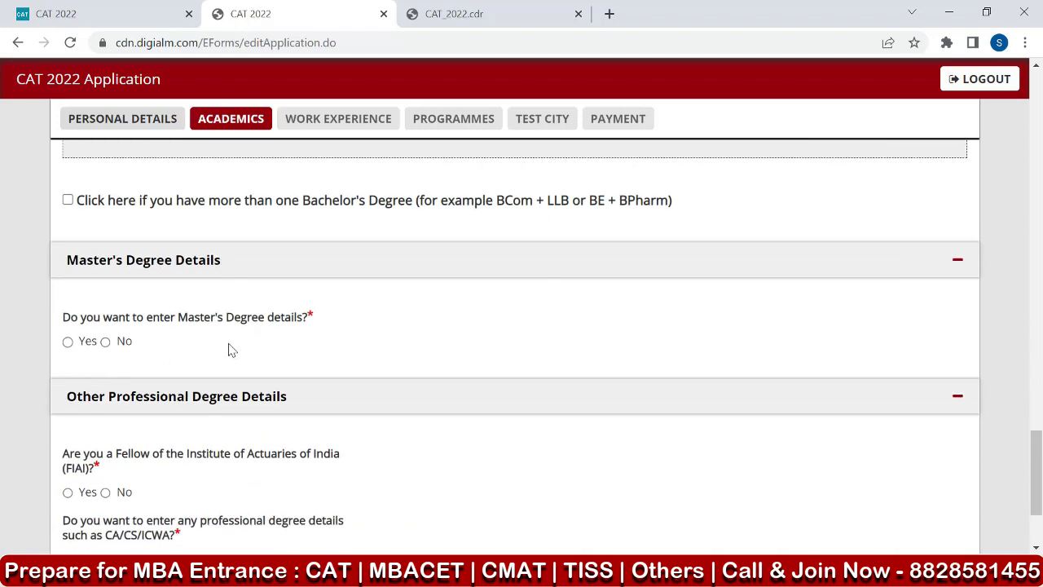
pyautogui.click(68, 342)
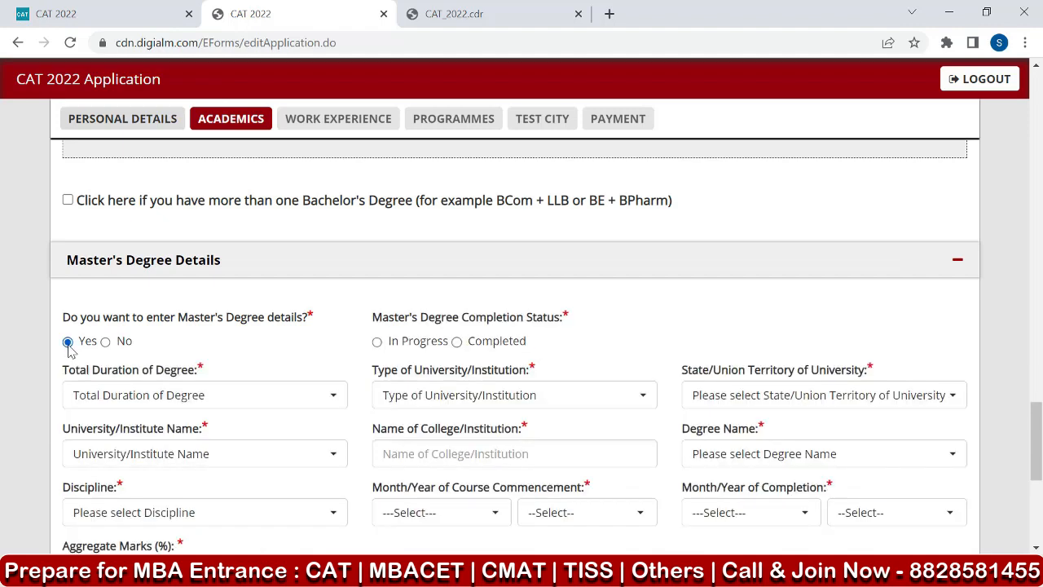
pyautogui.scroll(-2, 375, 412)
pyautogui.scroll(2, 375, 412)
pyautogui.click(104, 343)
# Answer No to FIAI fellowship and to entering professional degree details, and save the academic details to proceed to work experience.
pyautogui.scroll(-1, 216, 343)
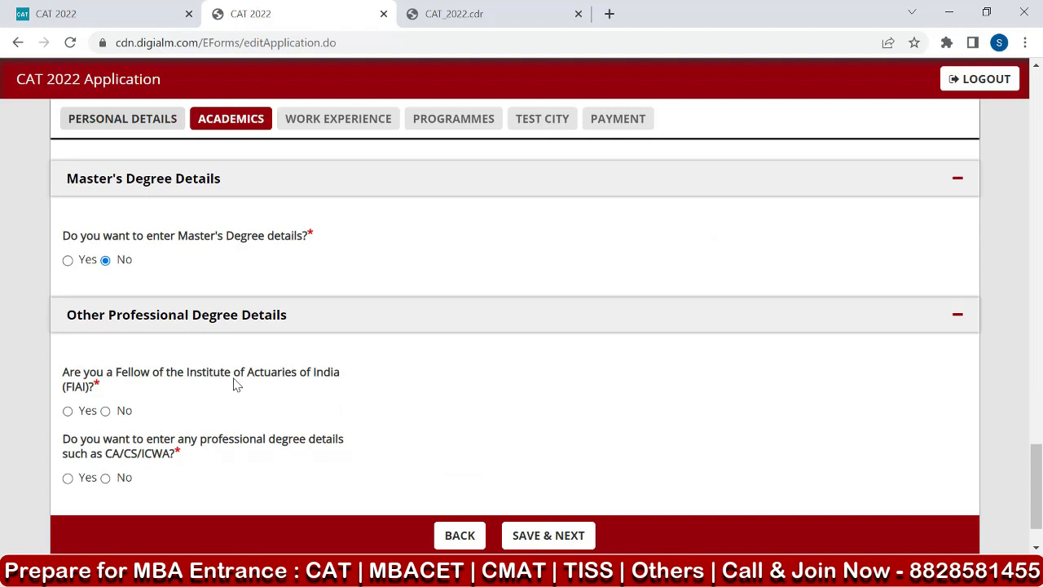
pyautogui.click(87, 415)
pyautogui.scroll(-2, 195, 408)
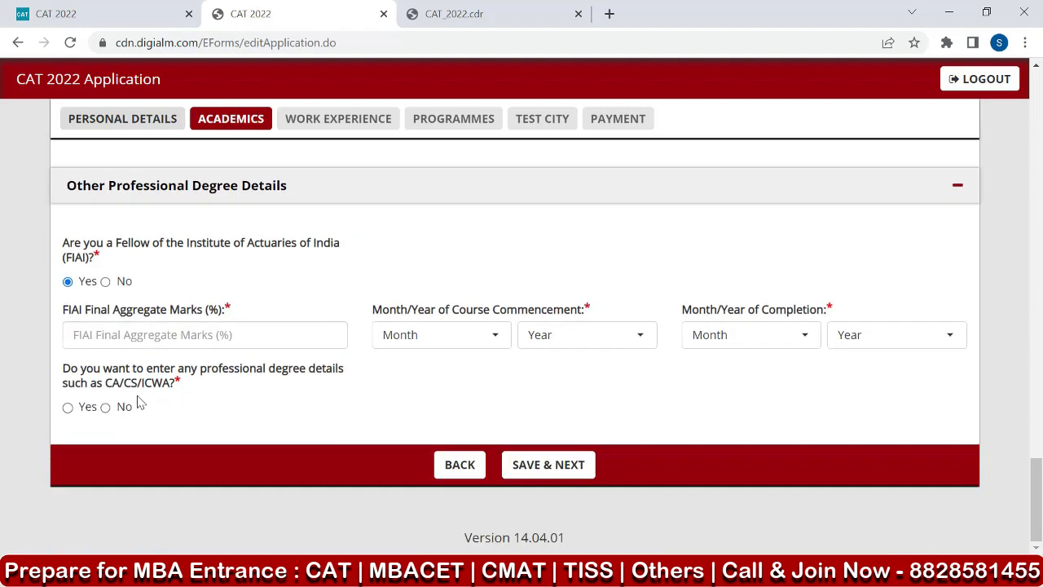
pyautogui.click(106, 284)
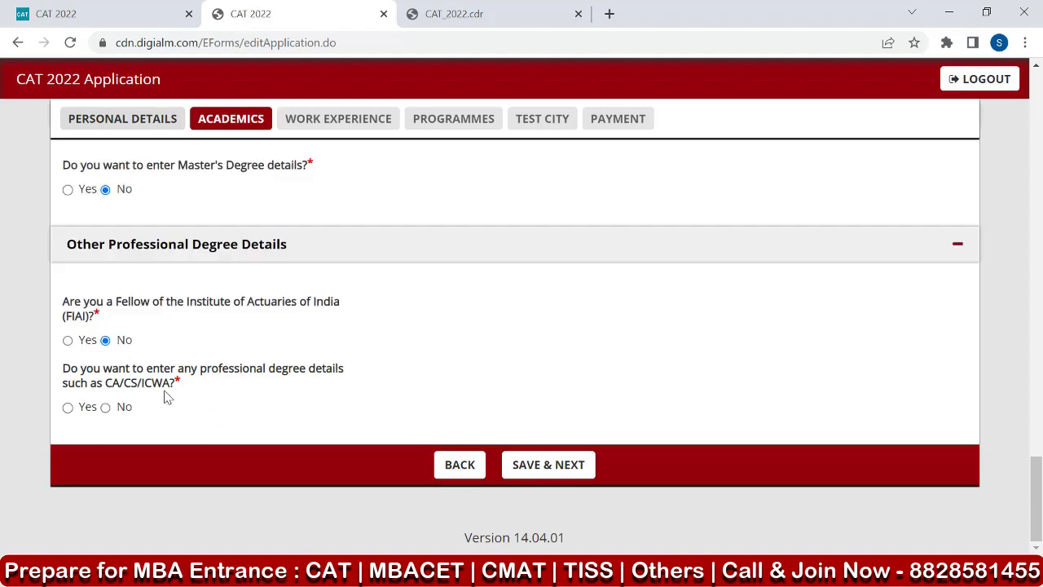
pyautogui.click(106, 407)
pyautogui.click(549, 464)
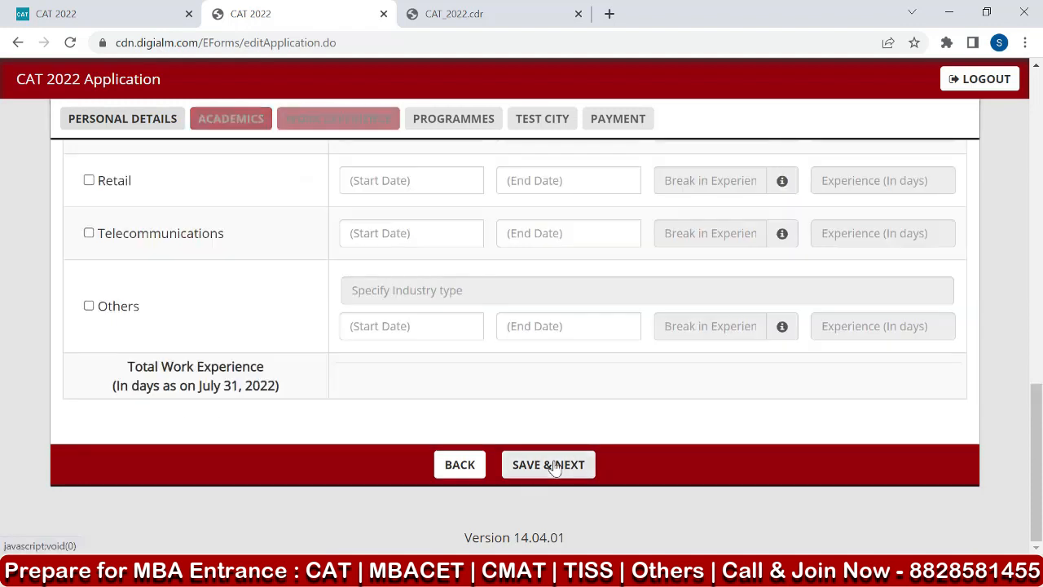
pyautogui.press('Return')
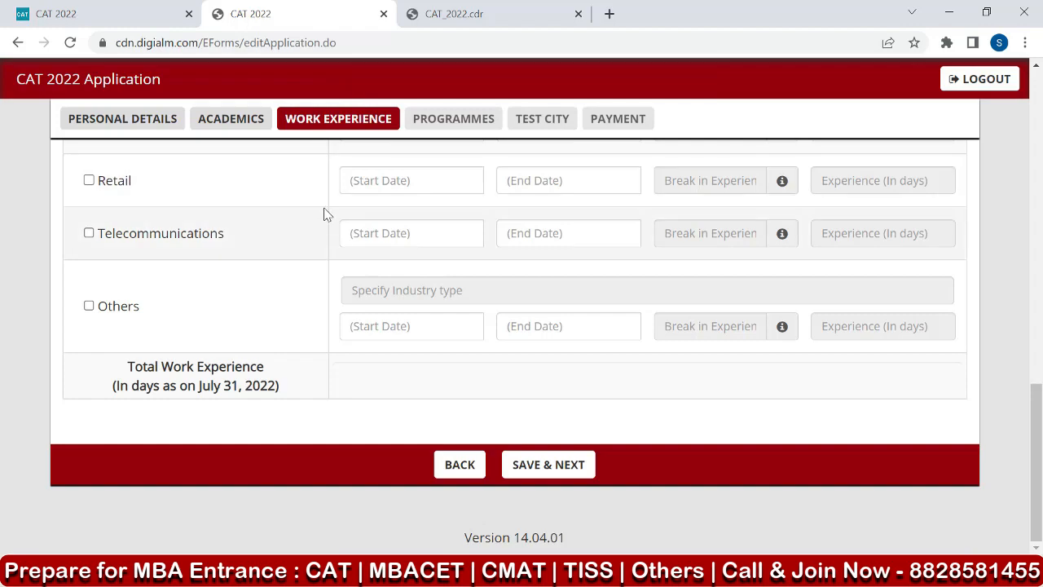
# Examine the work experience note and the industry types with their start date, end date and break fields.
pyautogui.scroll(10, 324, 214)
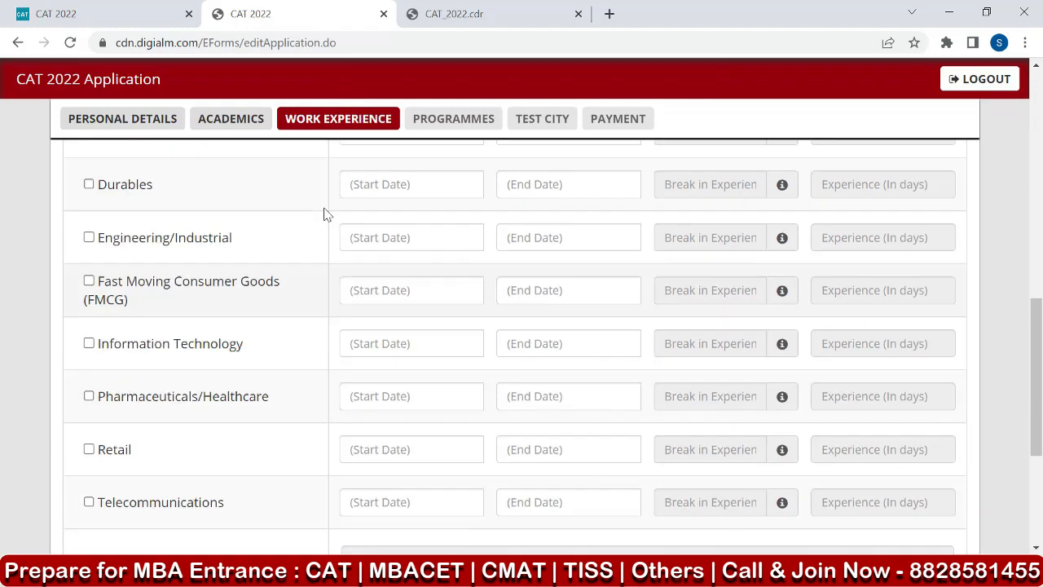
pyautogui.scroll(3, 324, 213)
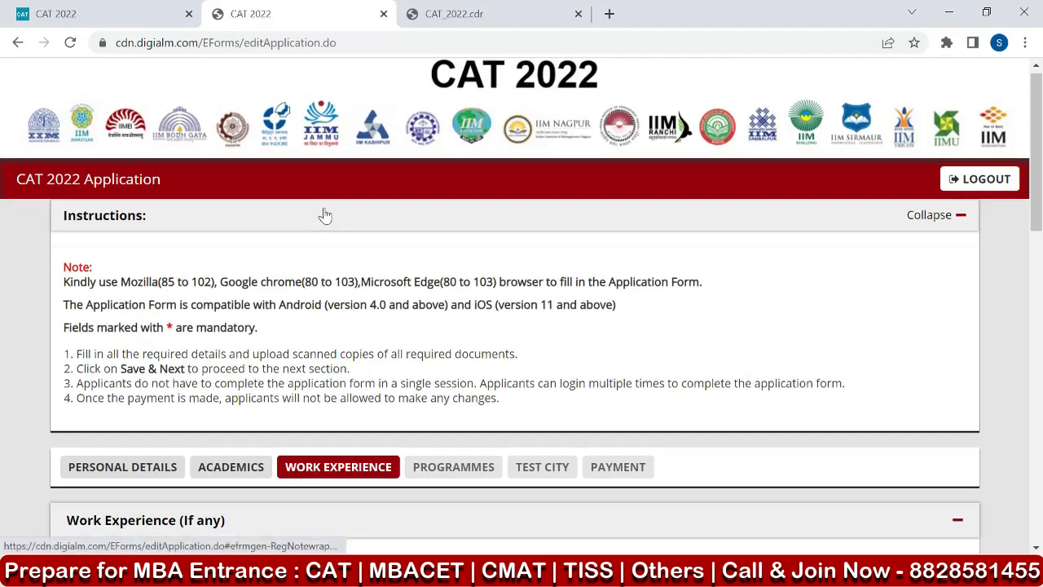
pyautogui.scroll(-4, 324, 215)
pyautogui.scroll(-1, 324, 214)
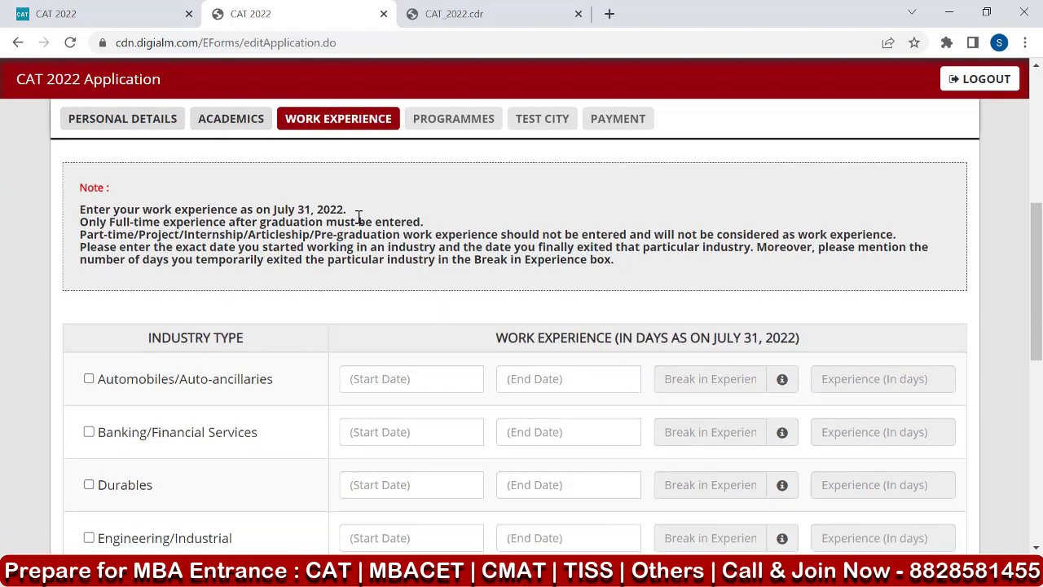
pyautogui.scroll(-1, 358, 217)
pyautogui.scroll(-1, 358, 217)
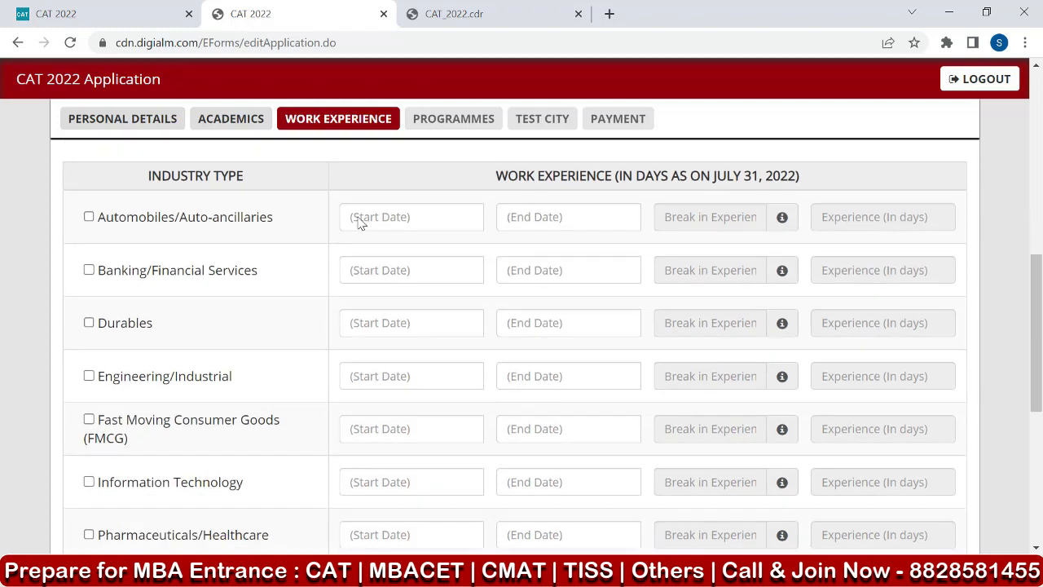
pyautogui.scroll(1, 361, 224)
pyautogui.scroll(-1, 361, 224)
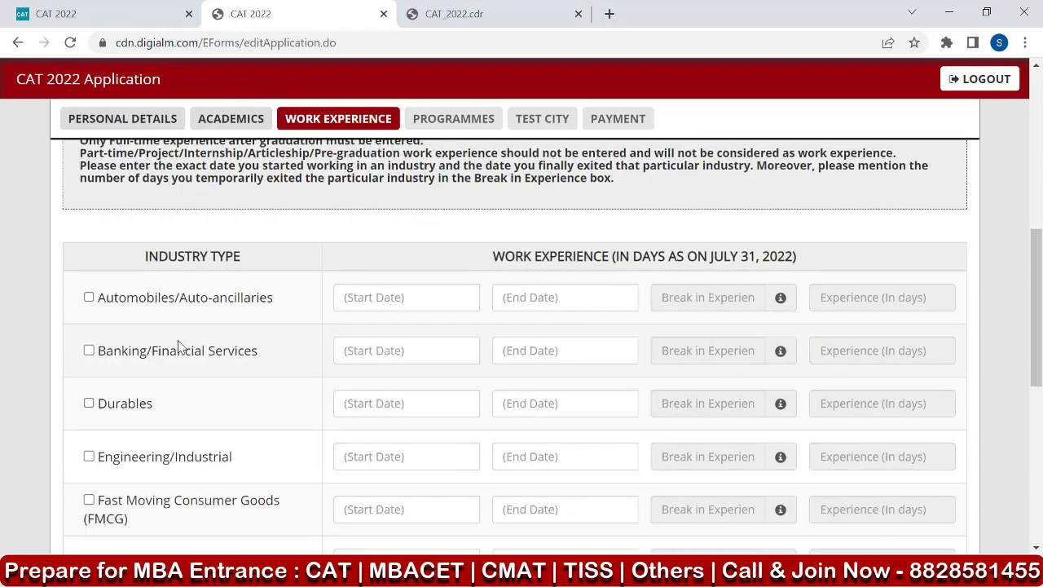
pyautogui.scroll(-5, 180, 344)
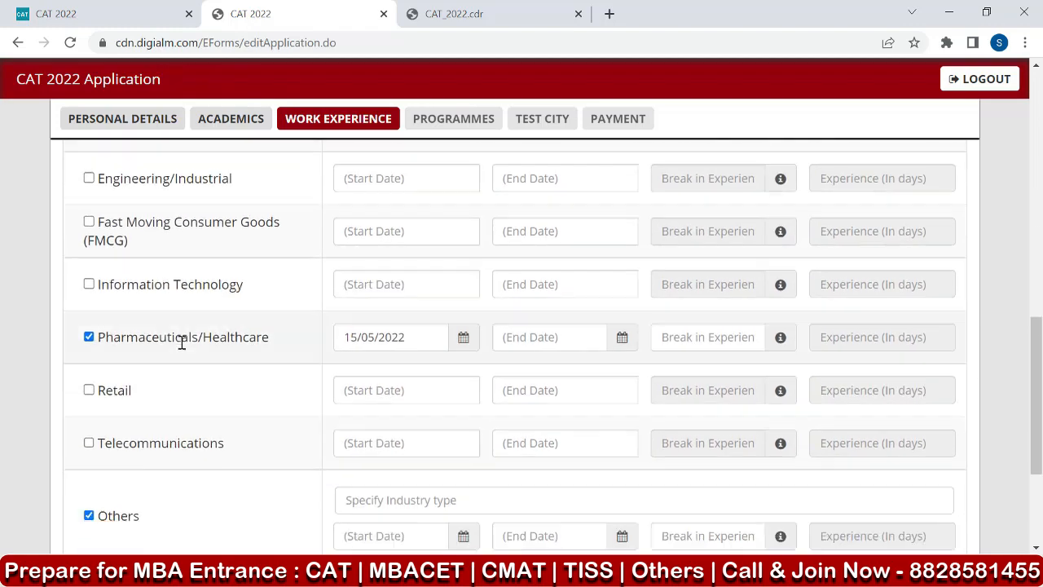
# Deselect Pharmaceuticals/Healthcare and specify "education" as the industry type for Others.
pyautogui.click(88, 209)
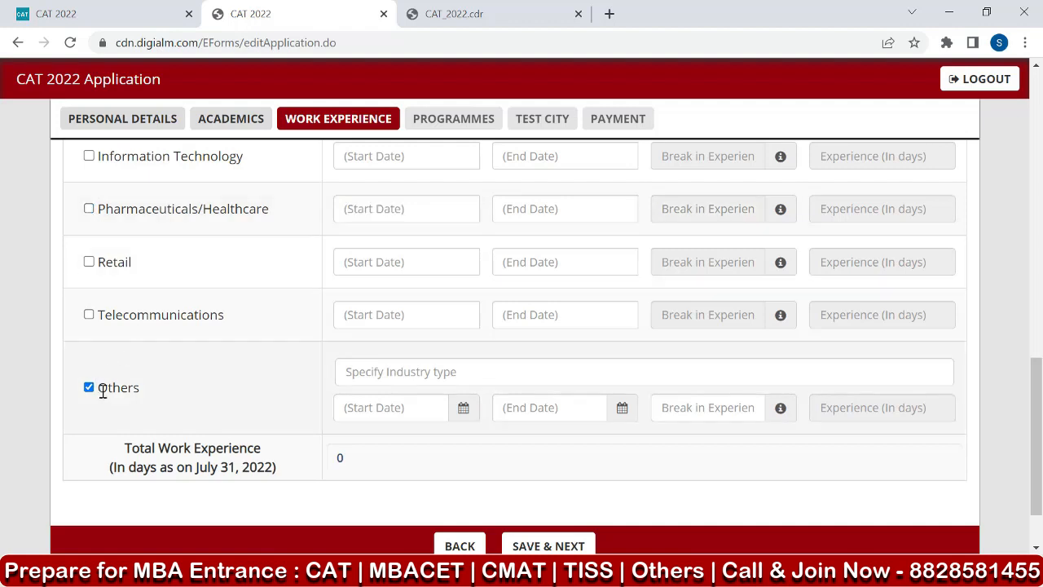
pyautogui.scroll(1, 383, 393)
pyautogui.click(389, 456)
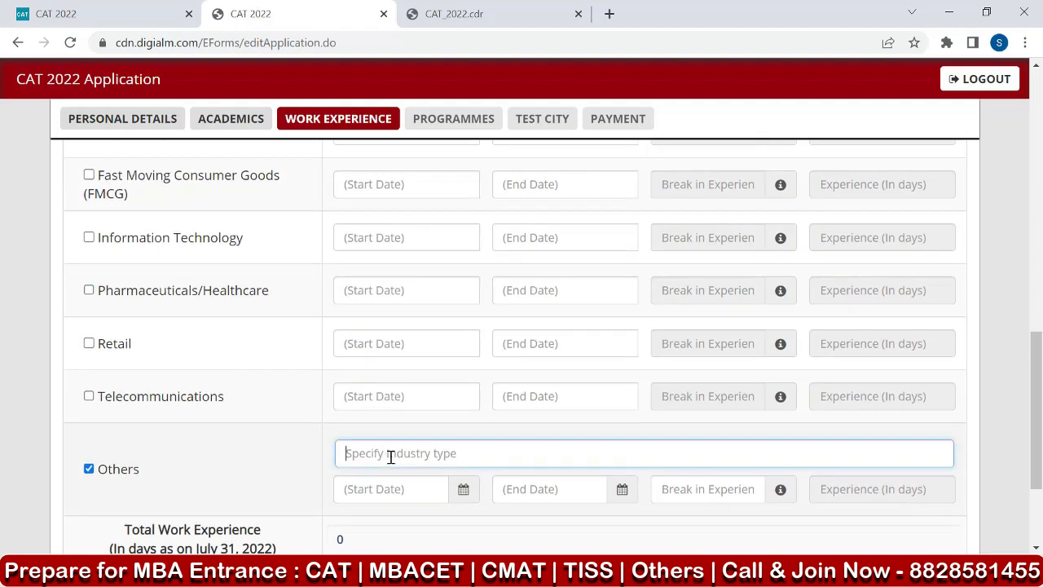
pyautogui.write('education')
# Set the education experience's start date to 15/07/2015 and end date to 31/07/2022.
pyautogui.click(381, 499)
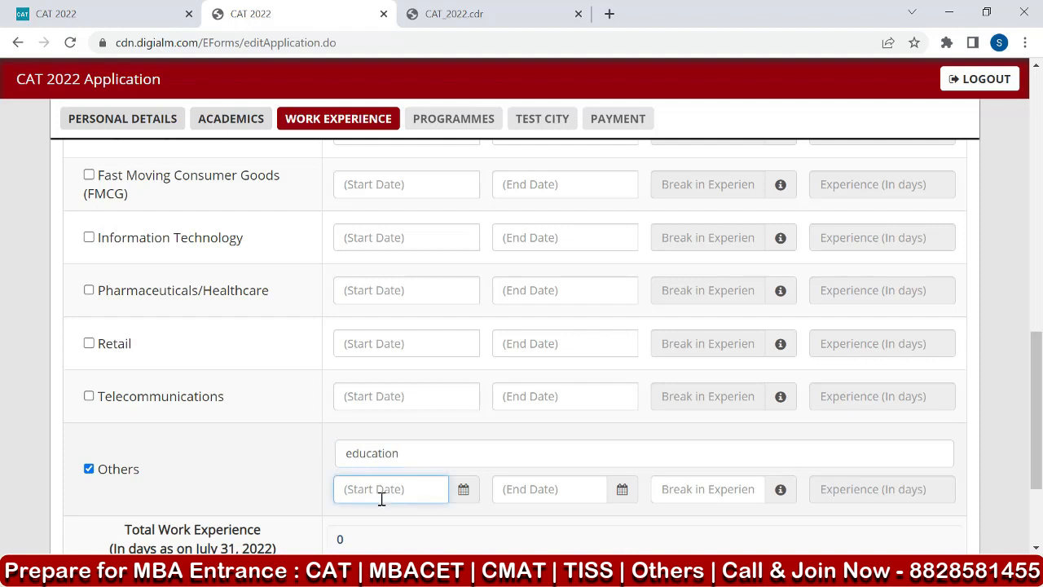
pyautogui.write('15/07/2015')
pyautogui.click(550, 489)
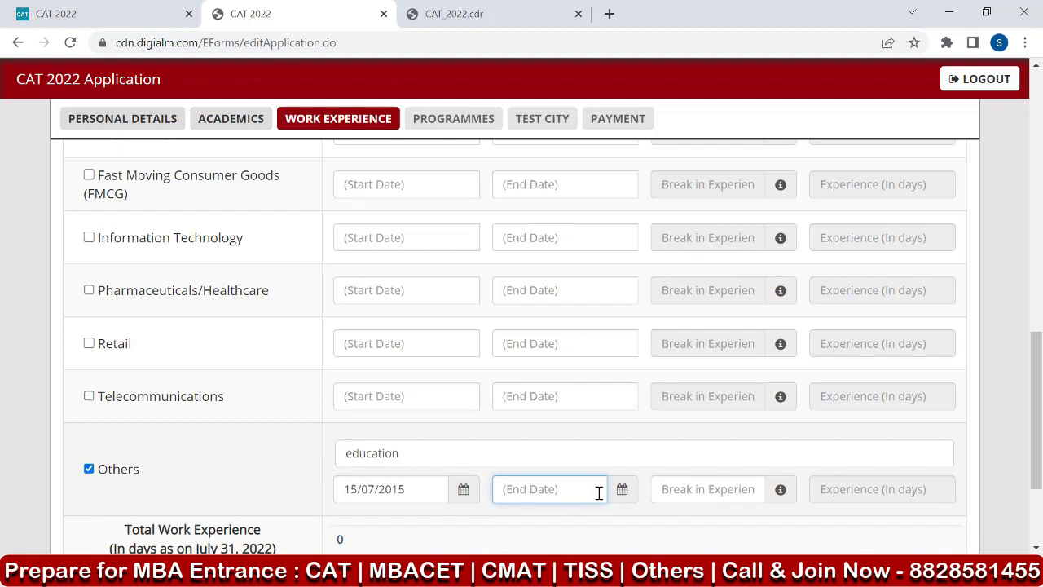
pyautogui.click(696, 488)
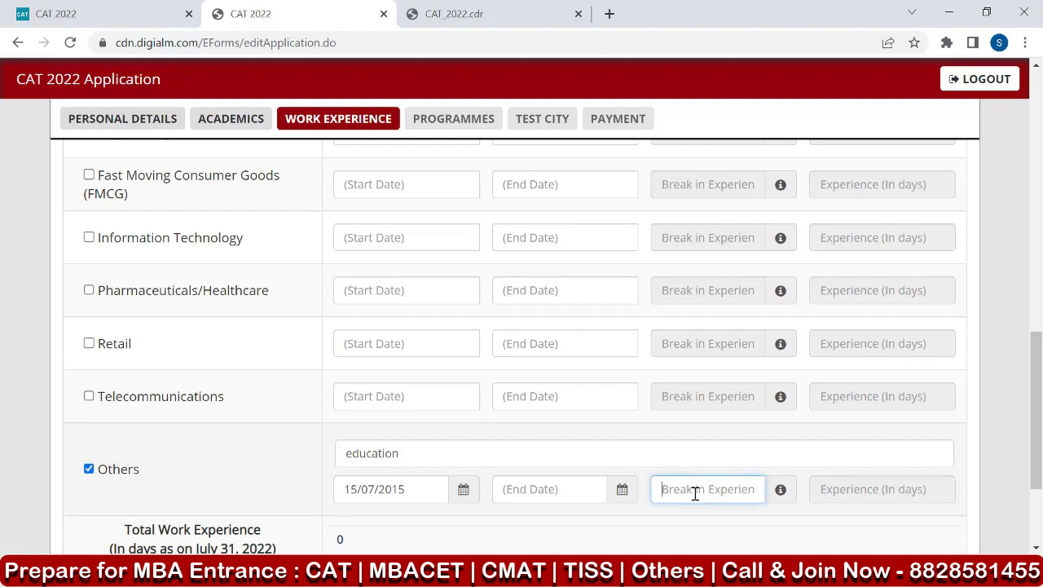
pyautogui.scroll(-1, 725, 495)
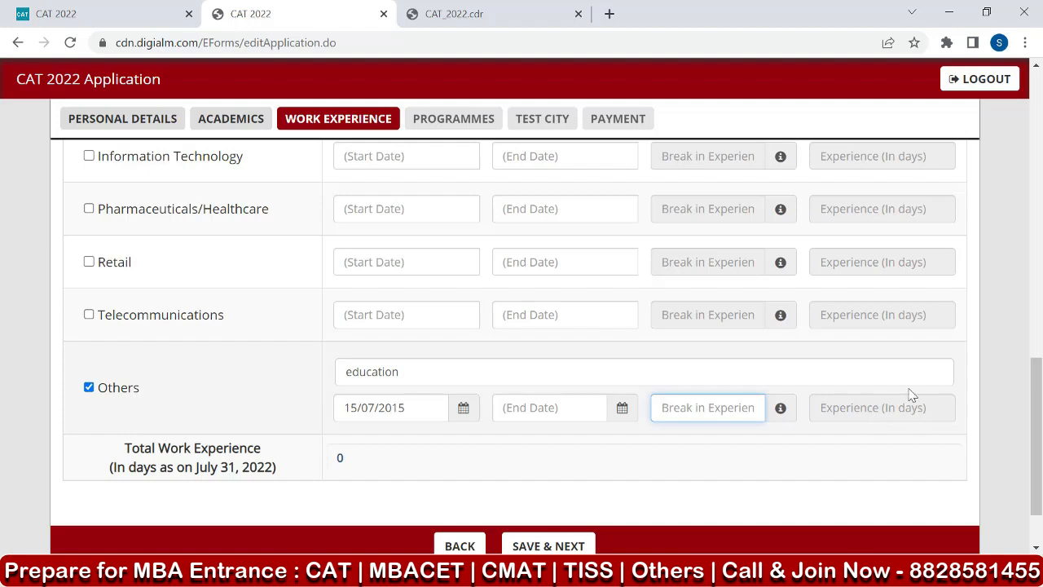
pyautogui.click(550, 408)
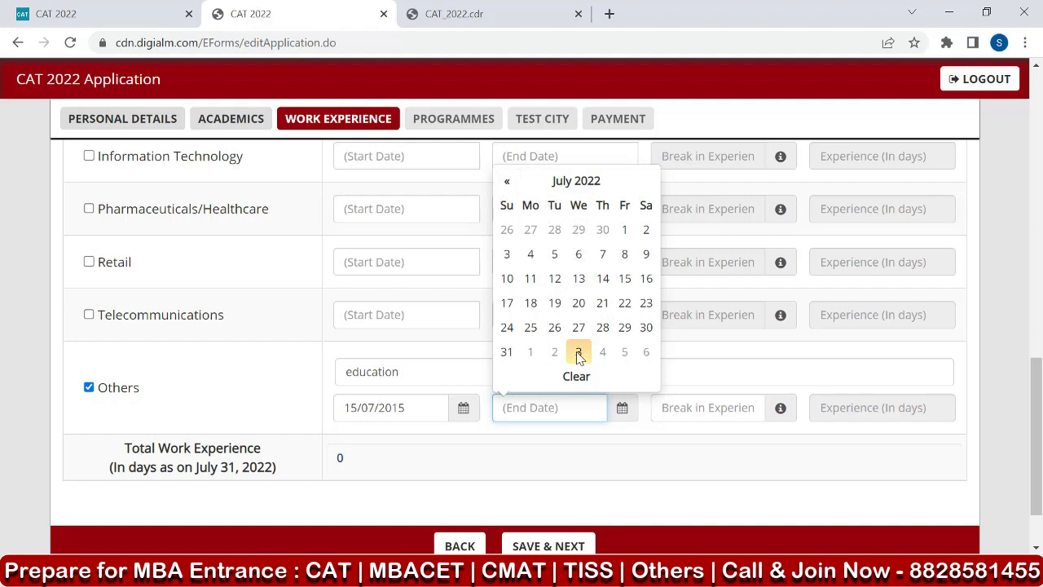
pyautogui.click(506, 352)
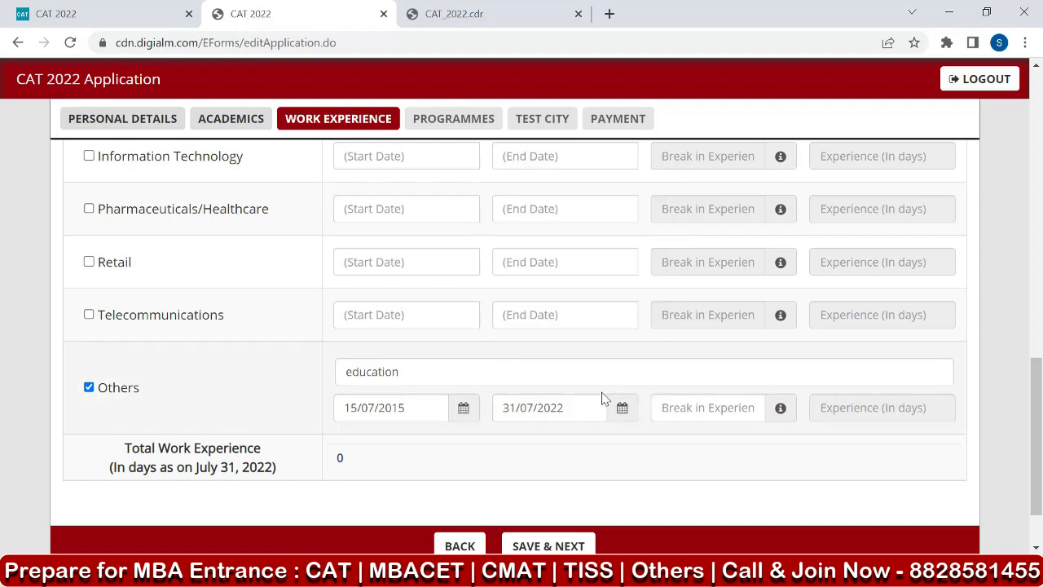
# Set the break in experience for the education entry to 0.
pyautogui.scroll(-1, 461, 438)
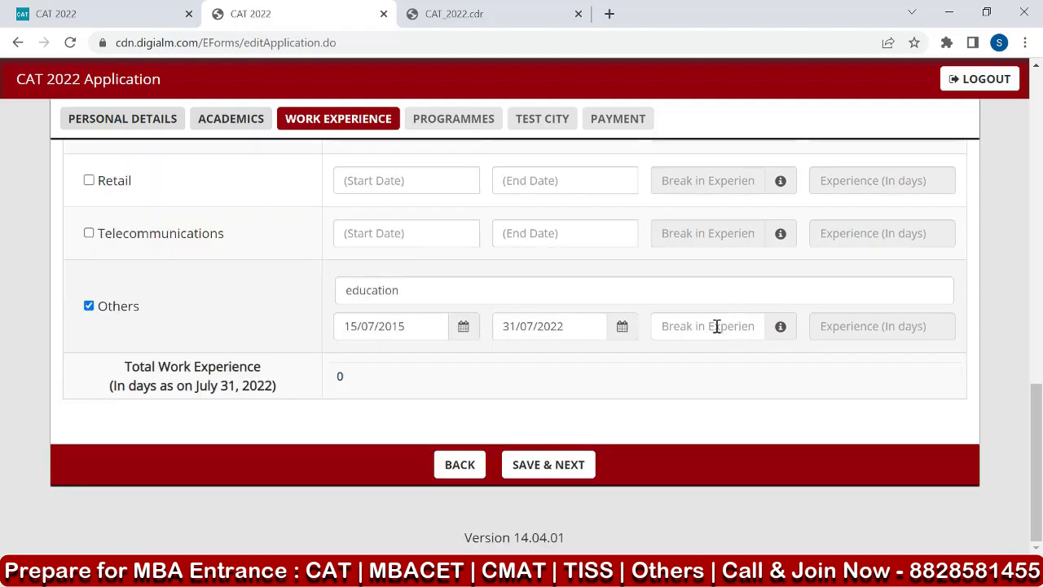
pyautogui.click(717, 326)
pyautogui.write('0')
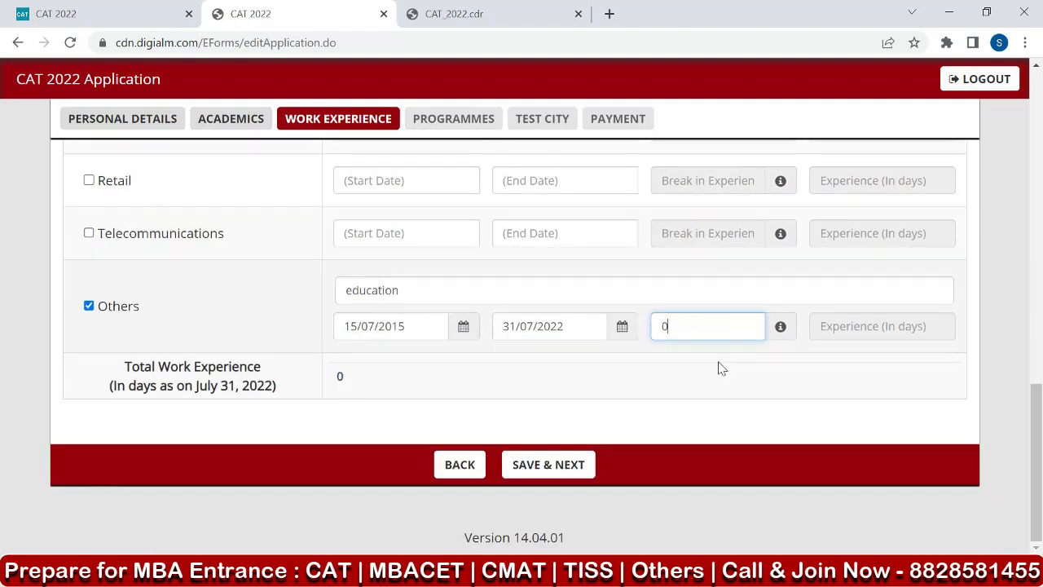
pyautogui.click(718, 388)
# Examine the work experience note, the list of industry types and the total work experience.
pyautogui.scroll(9, 292, 330)
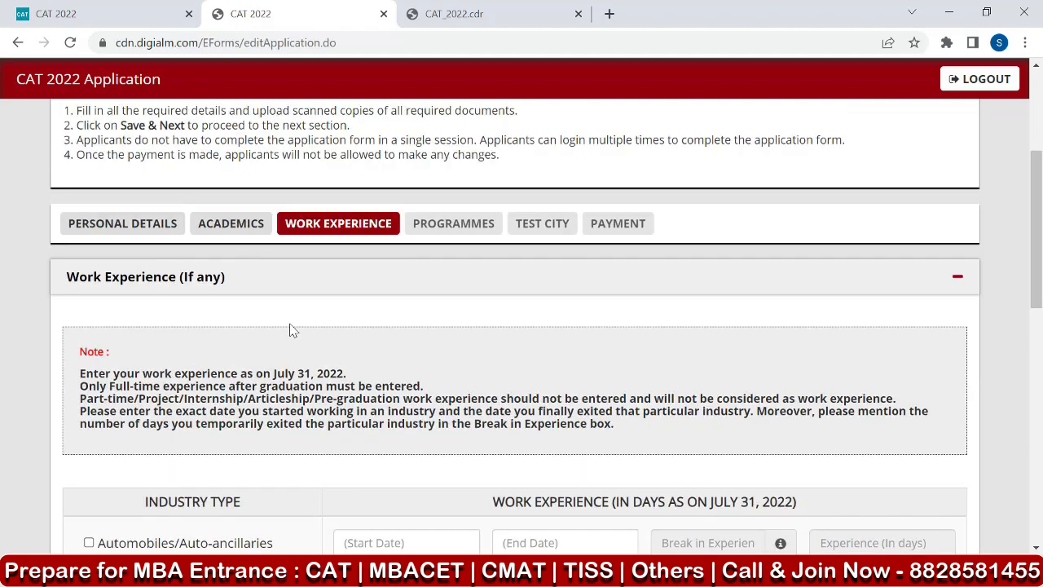
pyautogui.scroll(-1, 372, 284)
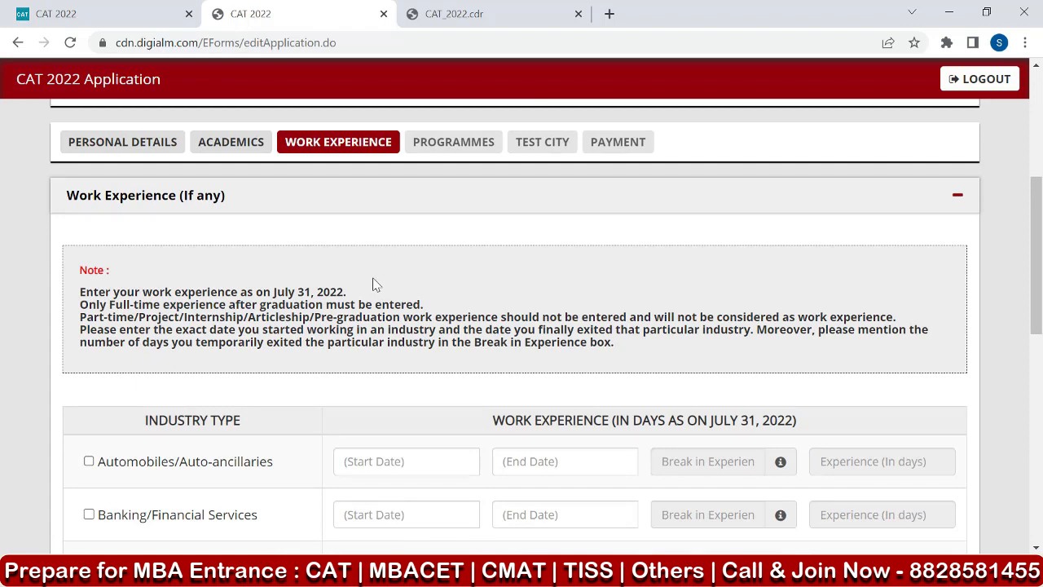
pyautogui.scroll(-2, 372, 285)
pyautogui.scroll(-4, 373, 284)
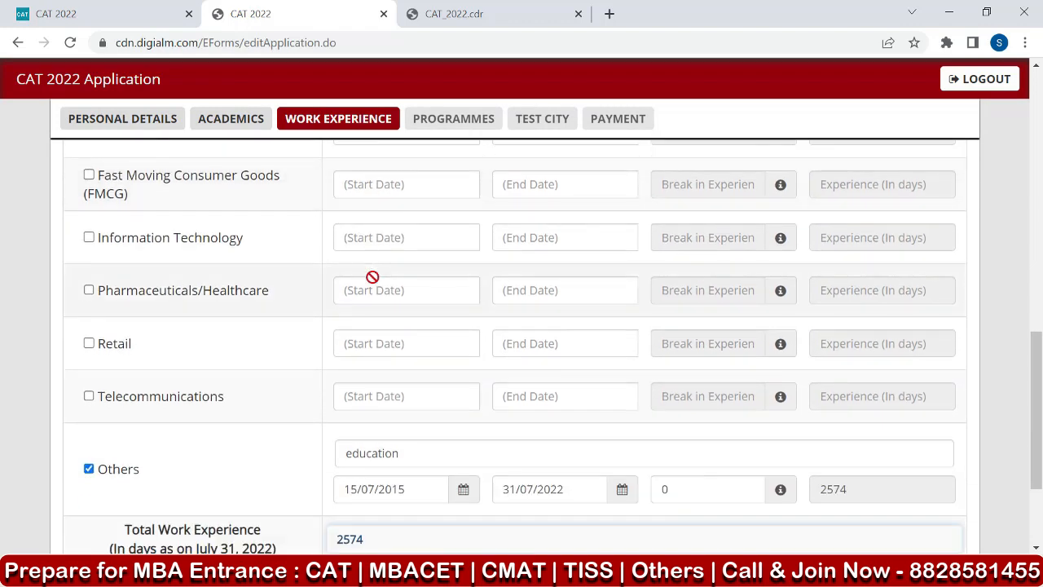
pyautogui.scroll(-1, 398, 454)
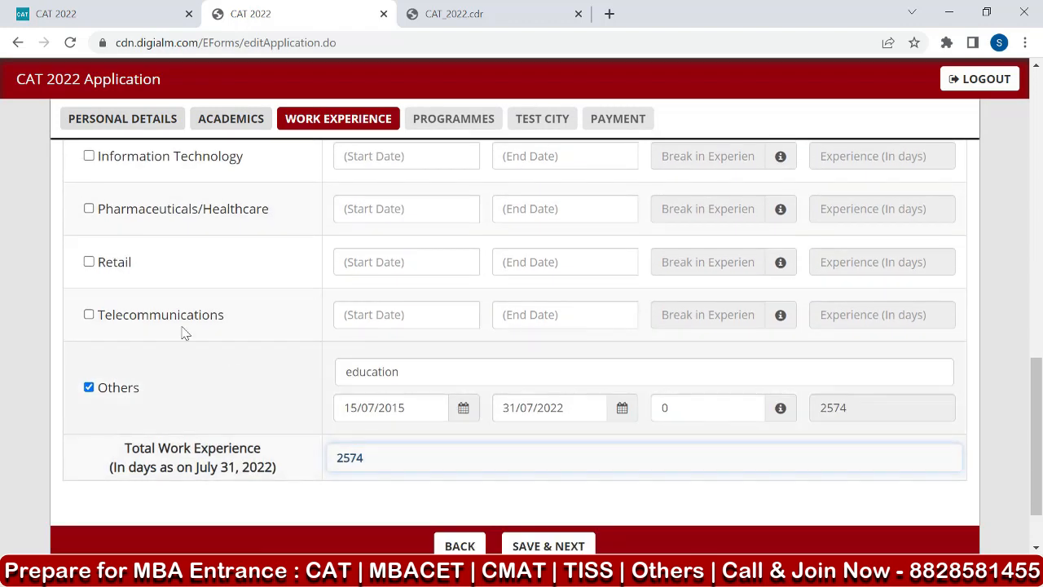
pyautogui.scroll(2, 189, 343)
pyautogui.scroll(1, 145, 244)
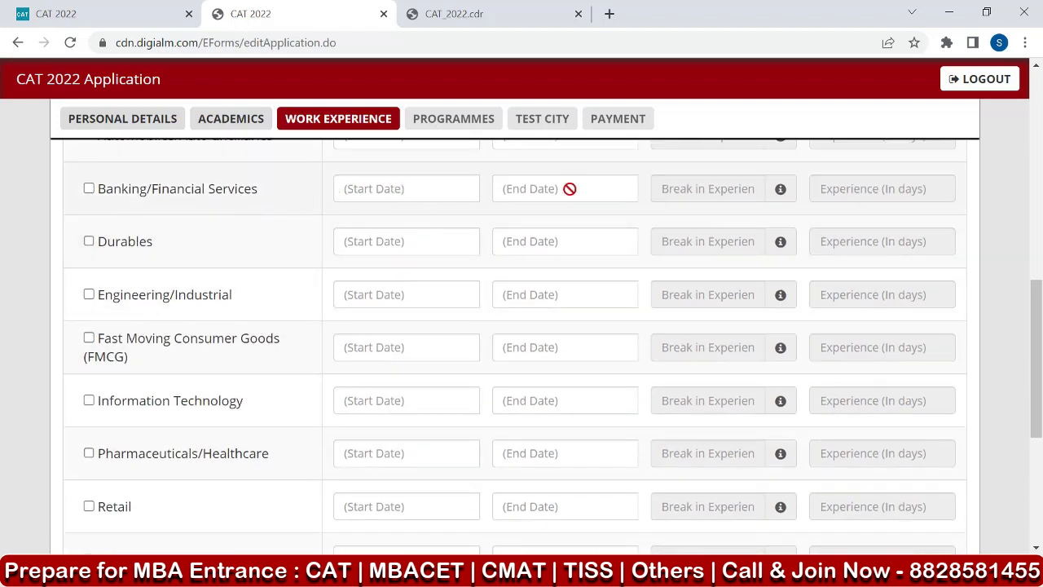
pyautogui.scroll(-1, 214, 269)
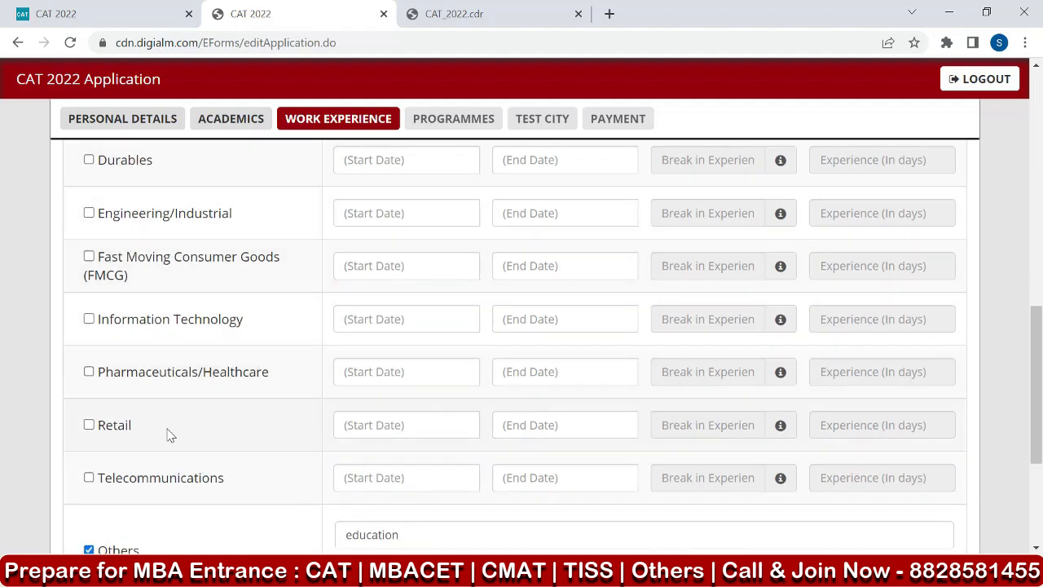
pyautogui.scroll(-1, 270, 451)
pyautogui.scroll(-2, 254, 438)
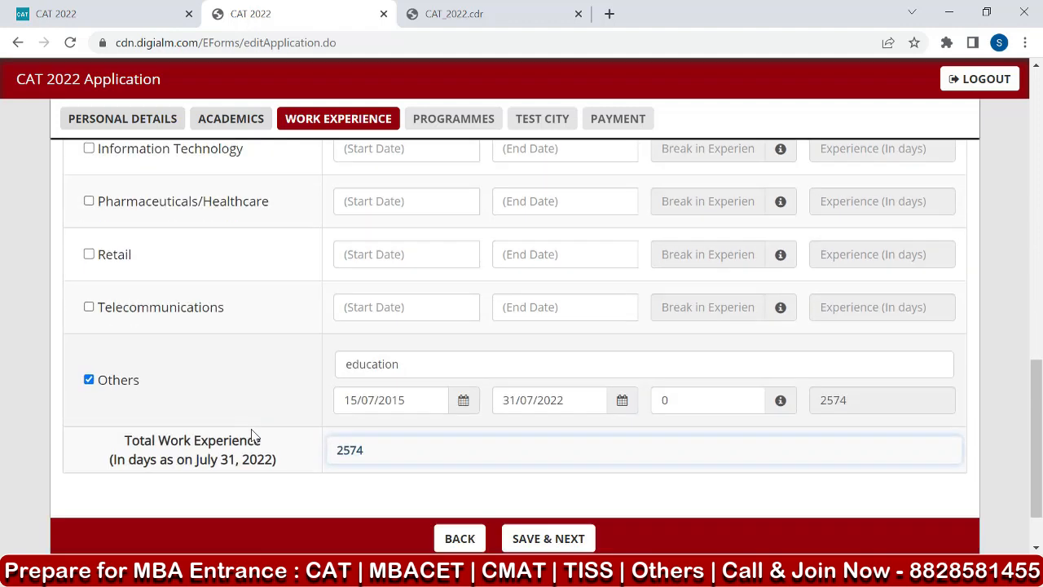
# Check the education entry's industry type and dates, and save the work experience details to proceed to the programmes.
pyautogui.moveTo(414, 297); pyautogui.dragTo(335, 298)
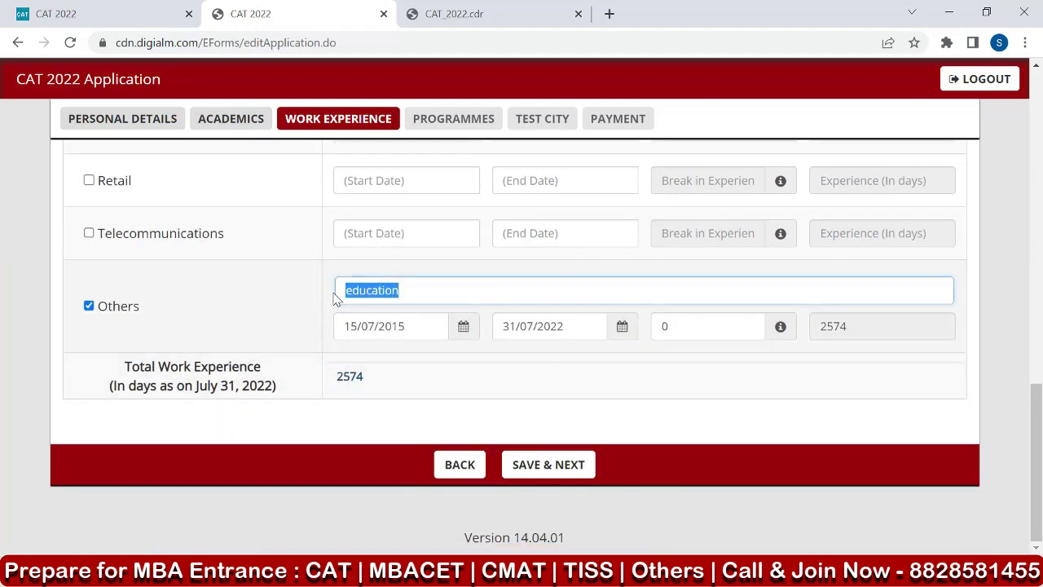
pyautogui.click(428, 298)
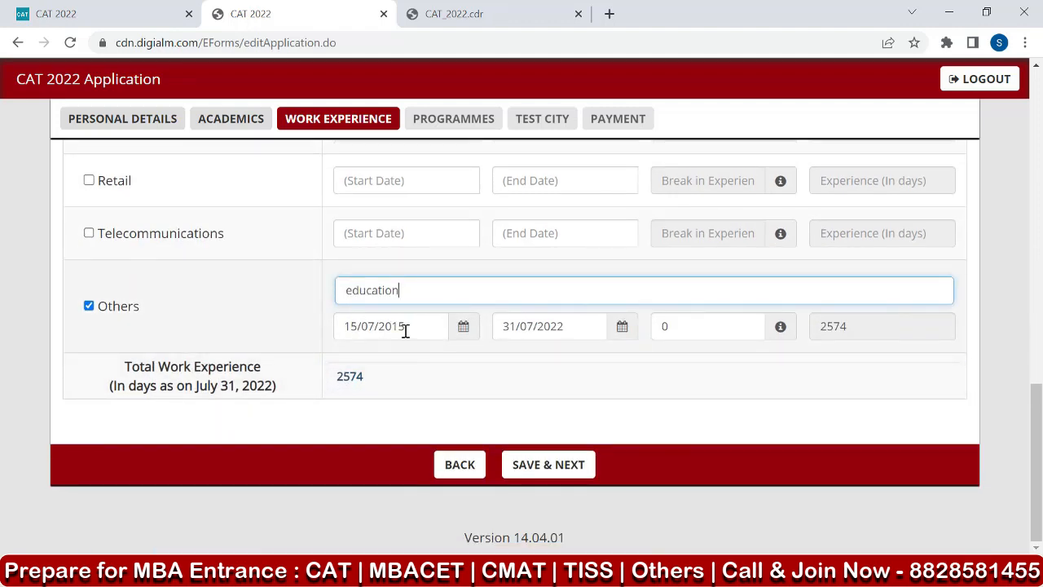
pyautogui.click(405, 331)
pyautogui.click(305, 328)
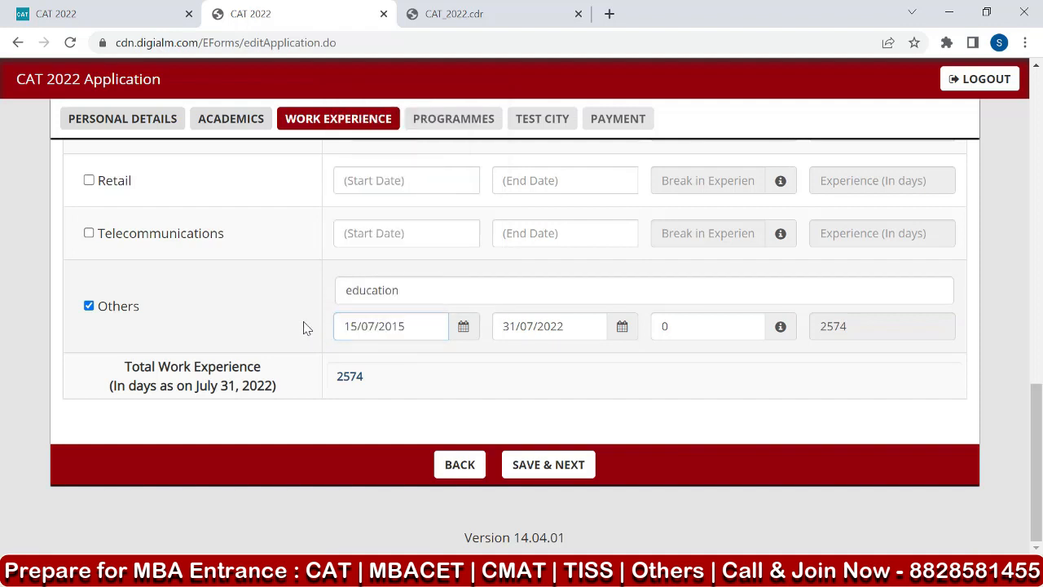
pyautogui.click(572, 333)
pyautogui.click(243, 405)
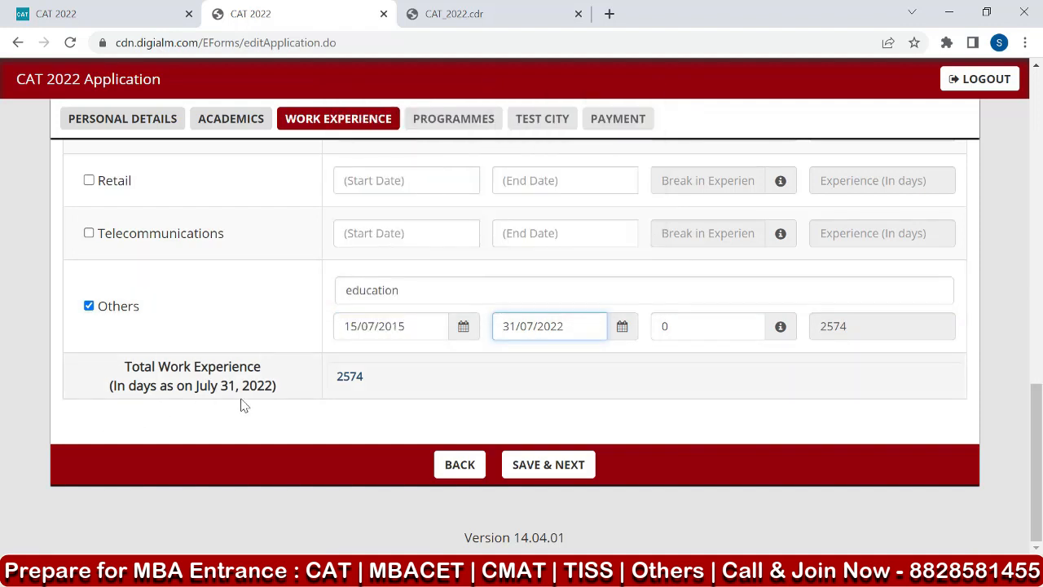
pyautogui.click(573, 328)
pyautogui.click(529, 361)
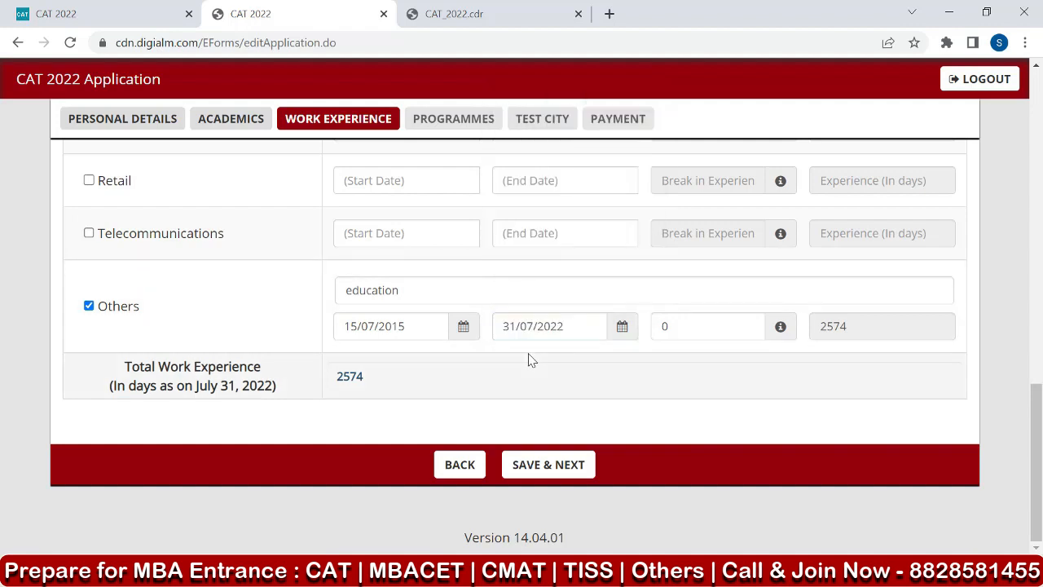
pyautogui.click(599, 374)
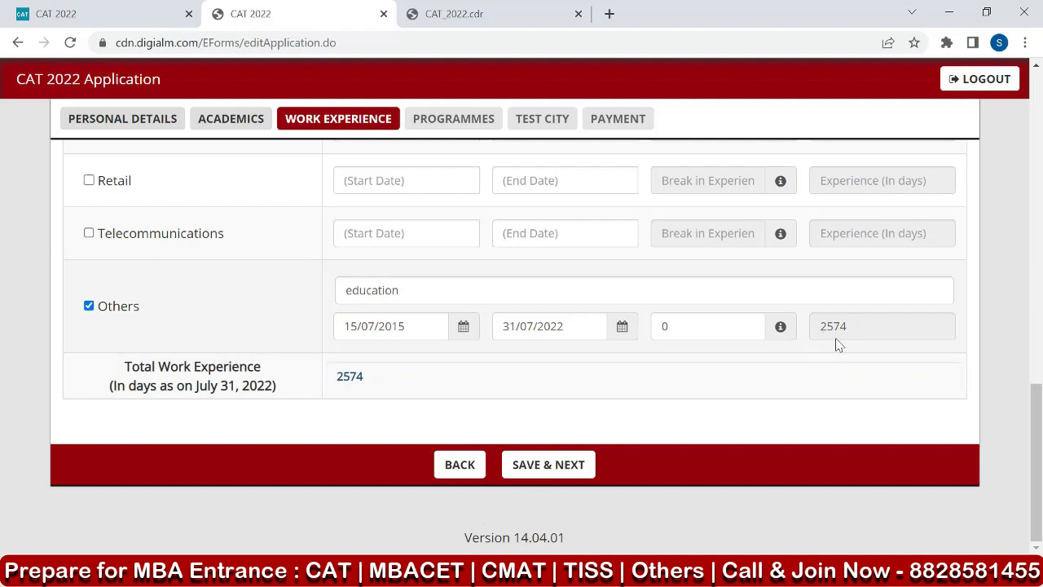
pyautogui.click(559, 465)
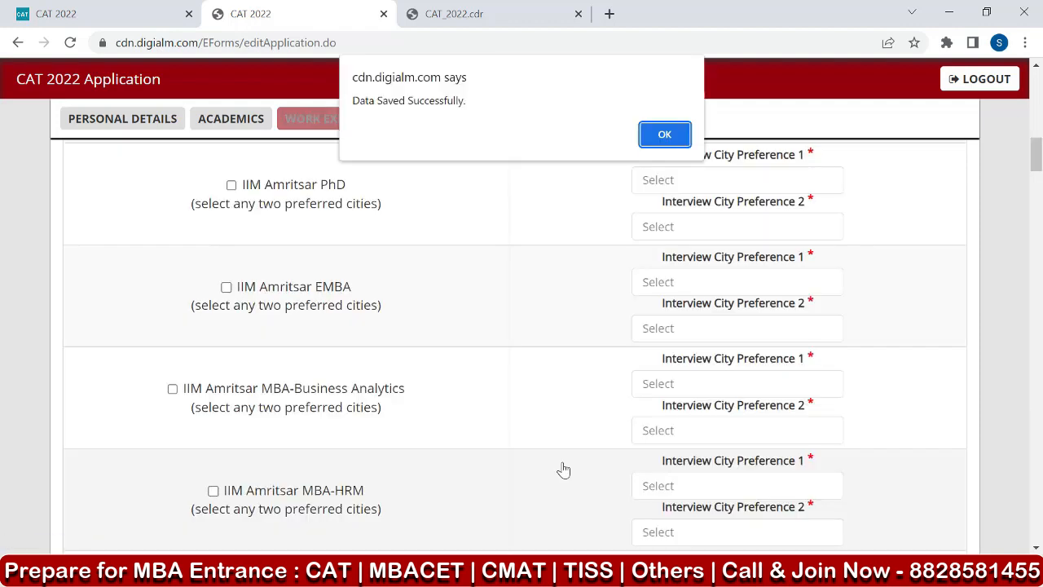
pyautogui.click(668, 137)
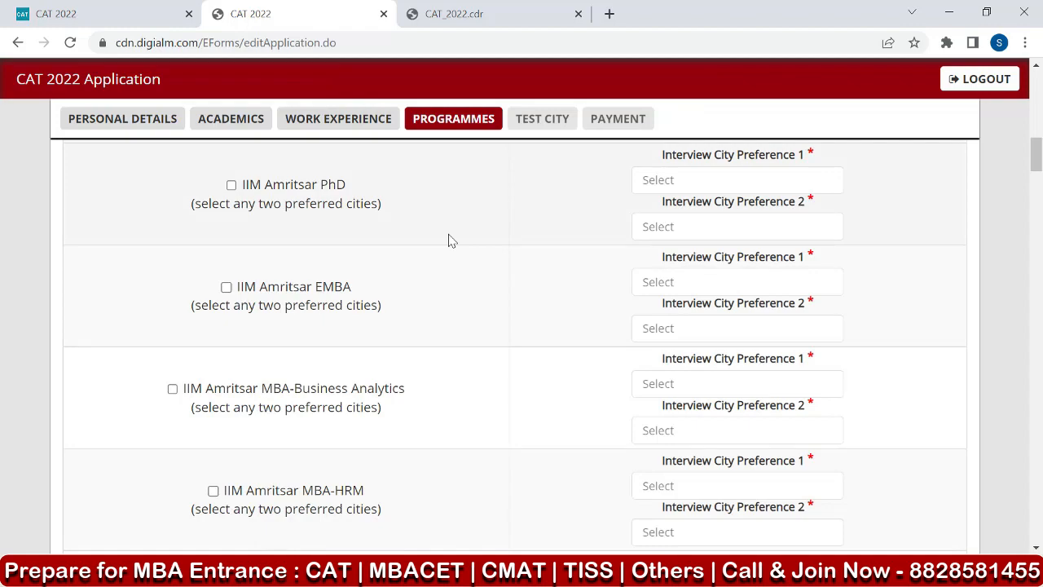
# Select the IIM Ahmedabad PGP programme in the list of programme names.
pyautogui.scroll(10, 254, 243)
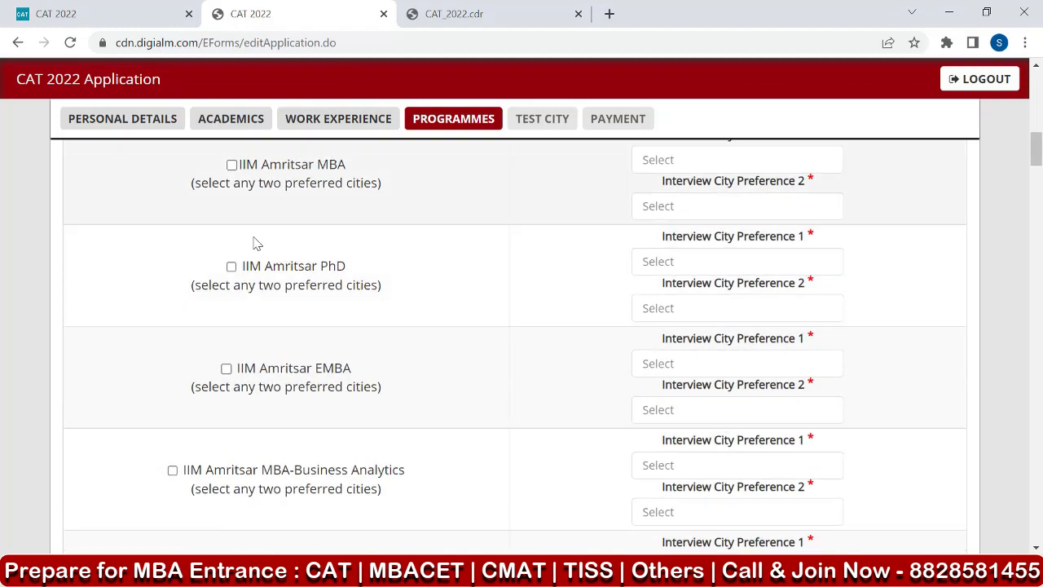
pyautogui.scroll(5, 253, 245)
pyautogui.scroll(-6, 249, 242)
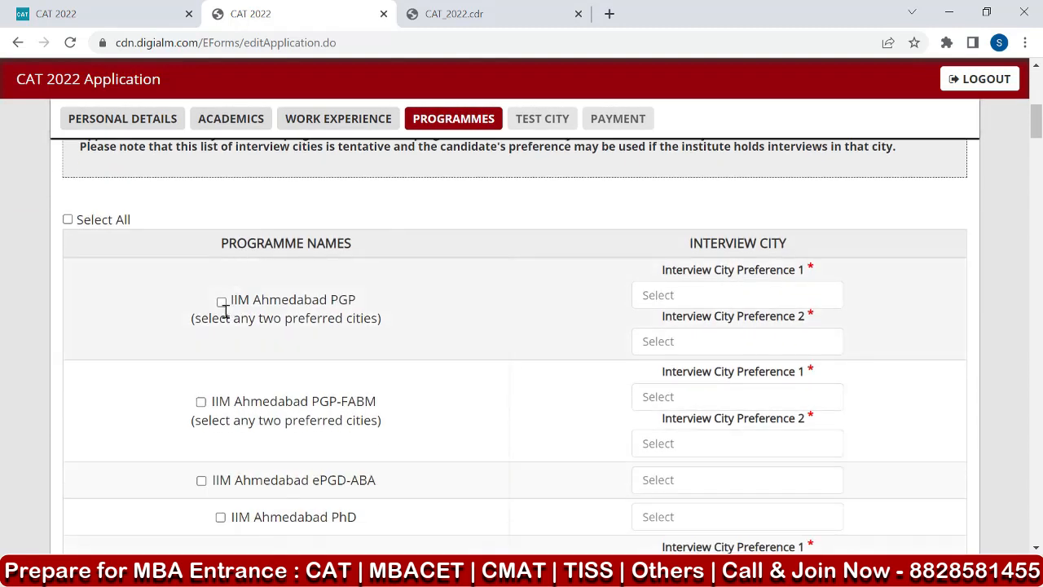
pyautogui.click(221, 302)
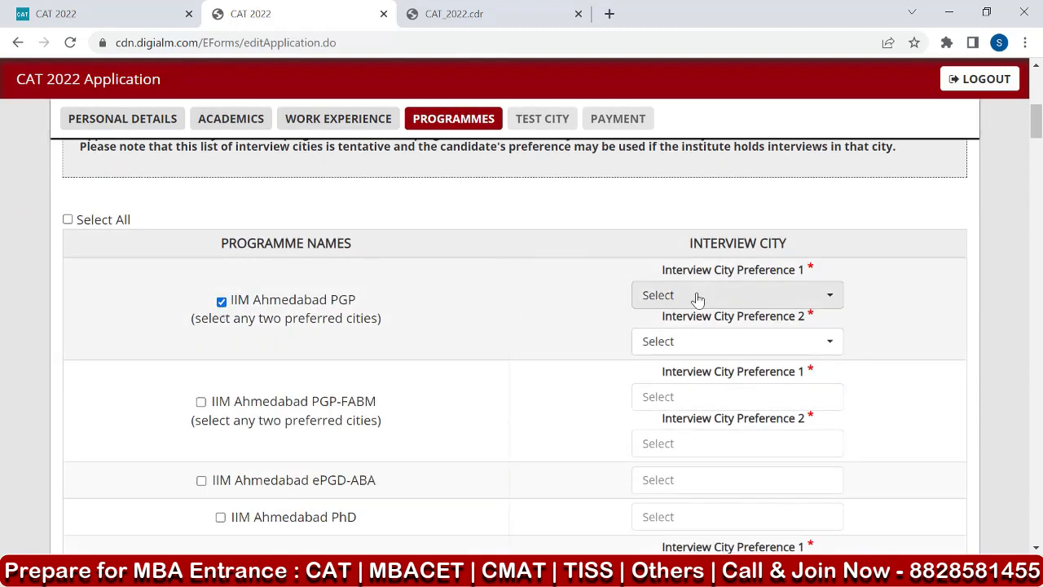
# Choose Ahmedabad as the first and Mumbai as the second interview city preference for IIM Ahmedabad PGP.
pyautogui.click(786, 305)
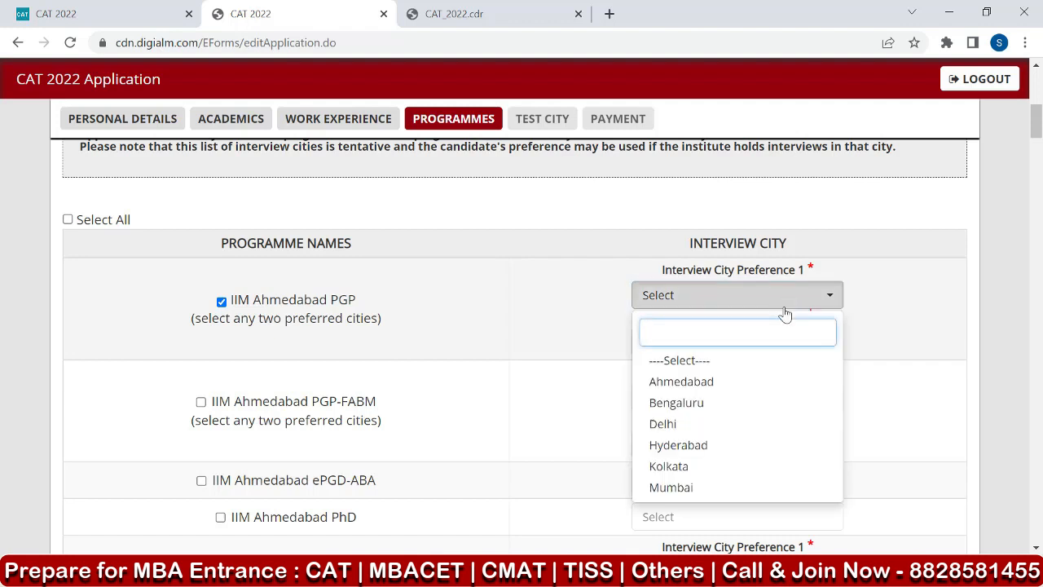
pyautogui.click(739, 393)
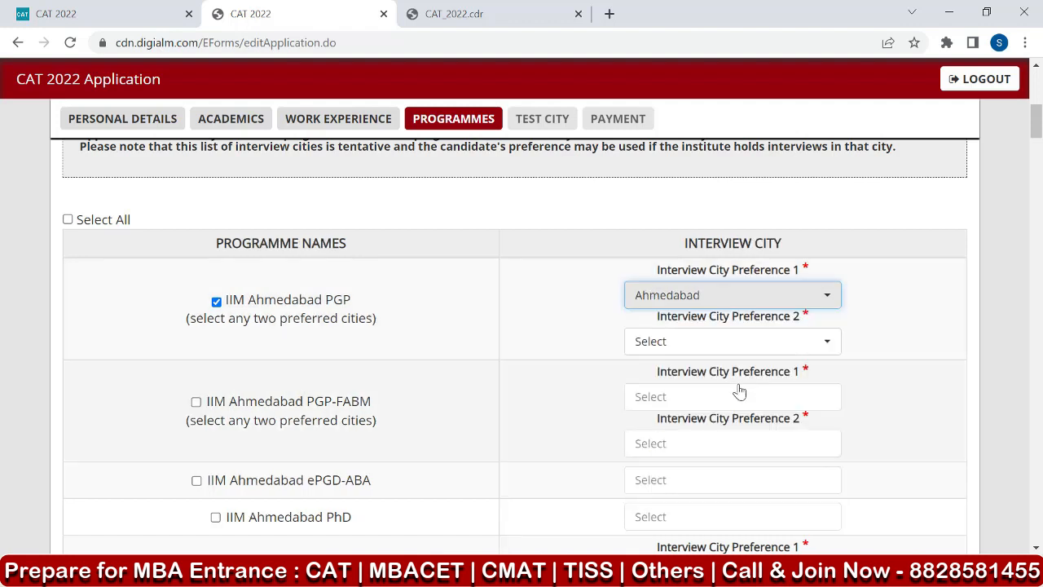
pyautogui.click(717, 350)
pyautogui.click(706, 310)
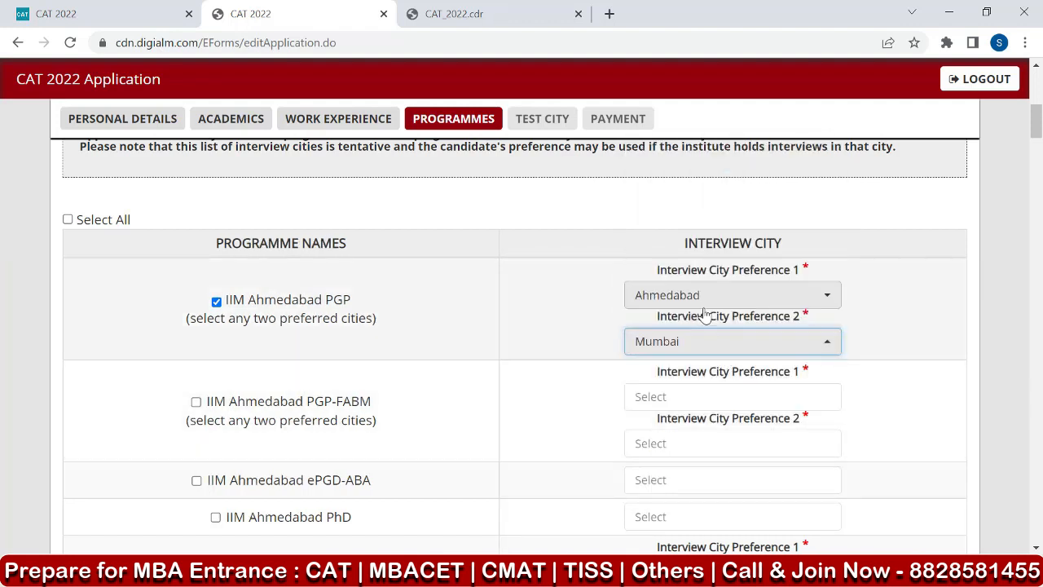
# Try to set both interview city preferences for IIM Ahmedabad PGP to Delhi.
pyautogui.click(711, 300)
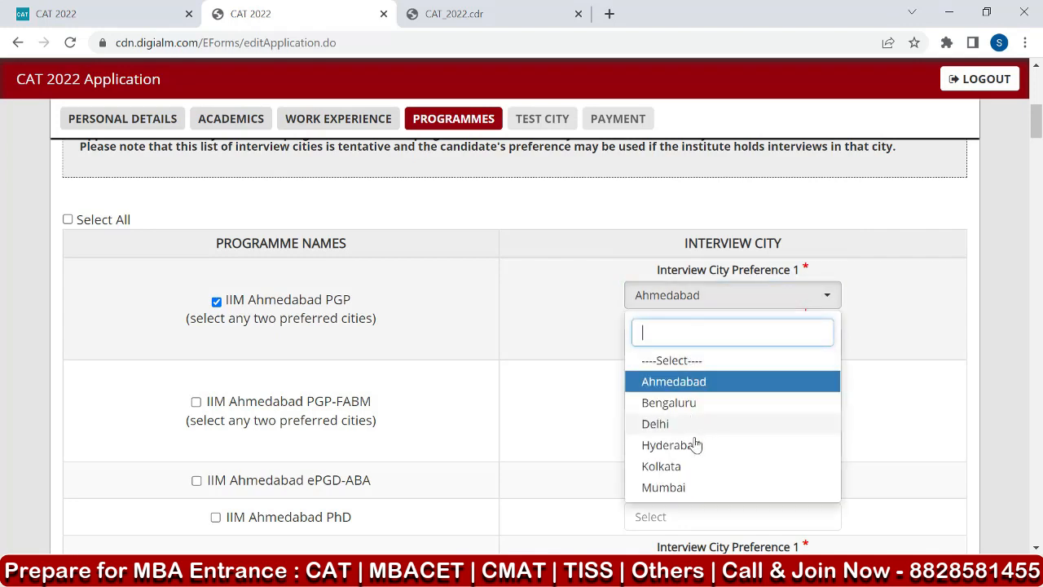
pyautogui.click(684, 423)
pyautogui.click(696, 342)
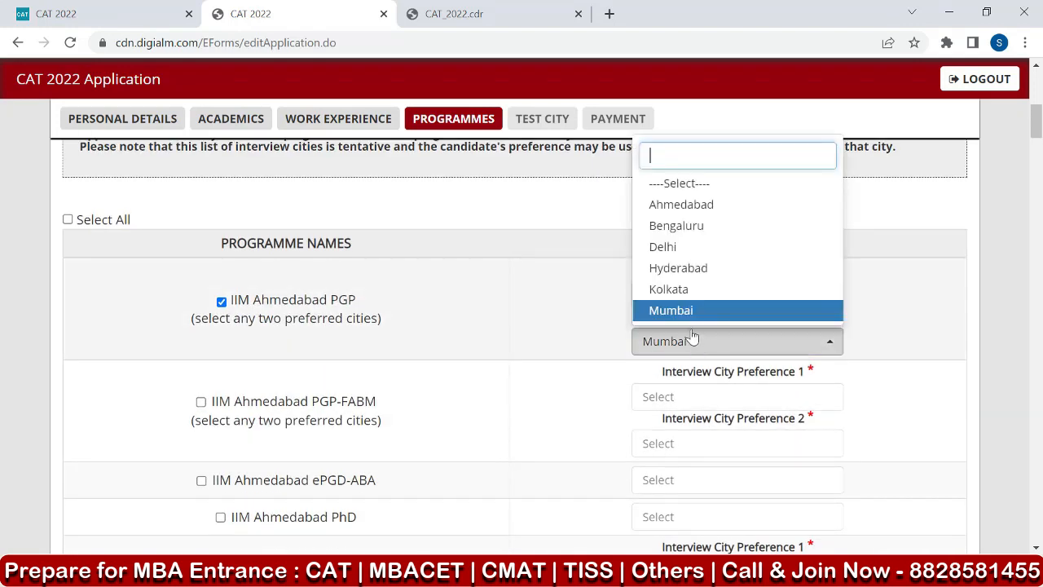
pyautogui.click(686, 248)
pyautogui.click(666, 133)
# Set the interview city preferences for IIM Ahmedabad PGP to Mumbai first and Ahmedabad second.
pyautogui.click(696, 296)
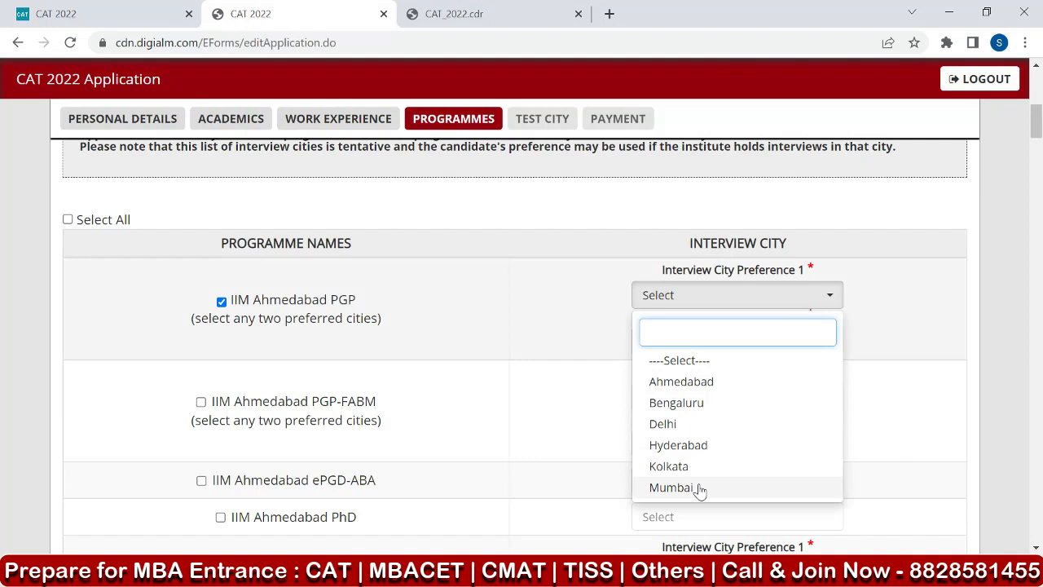
pyautogui.click(699, 487)
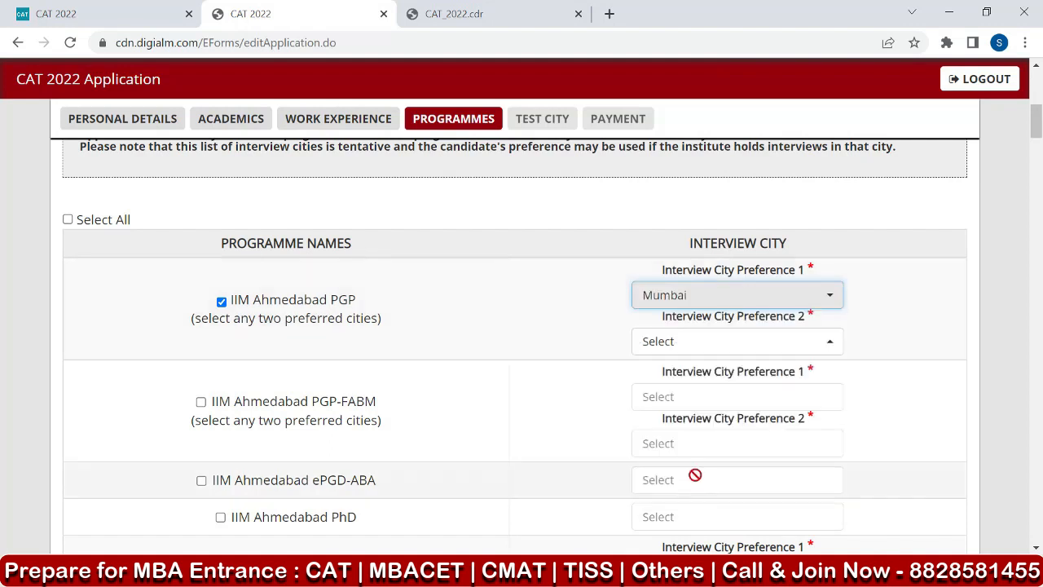
pyautogui.click(692, 343)
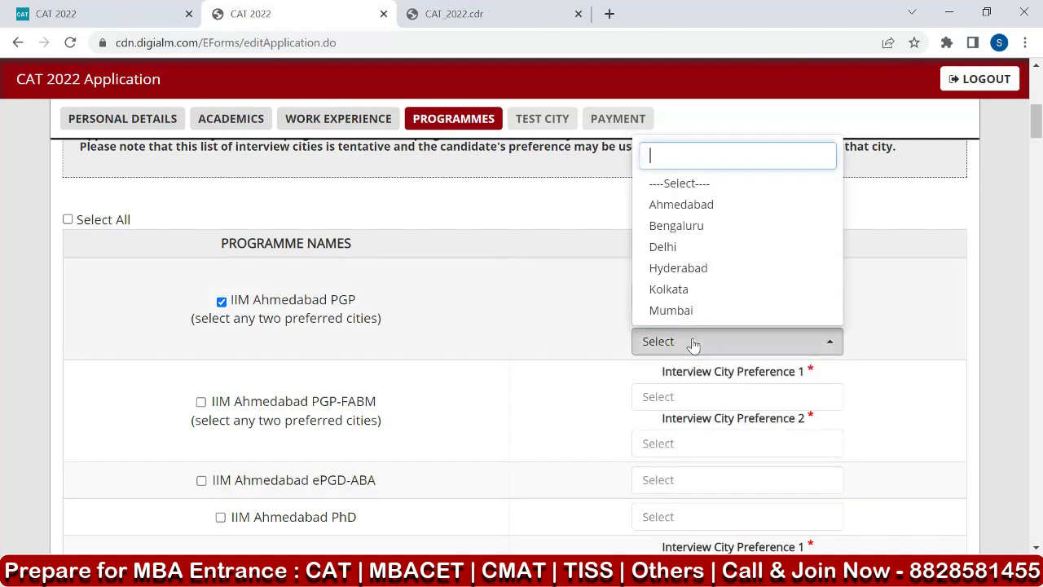
pyautogui.click(706, 205)
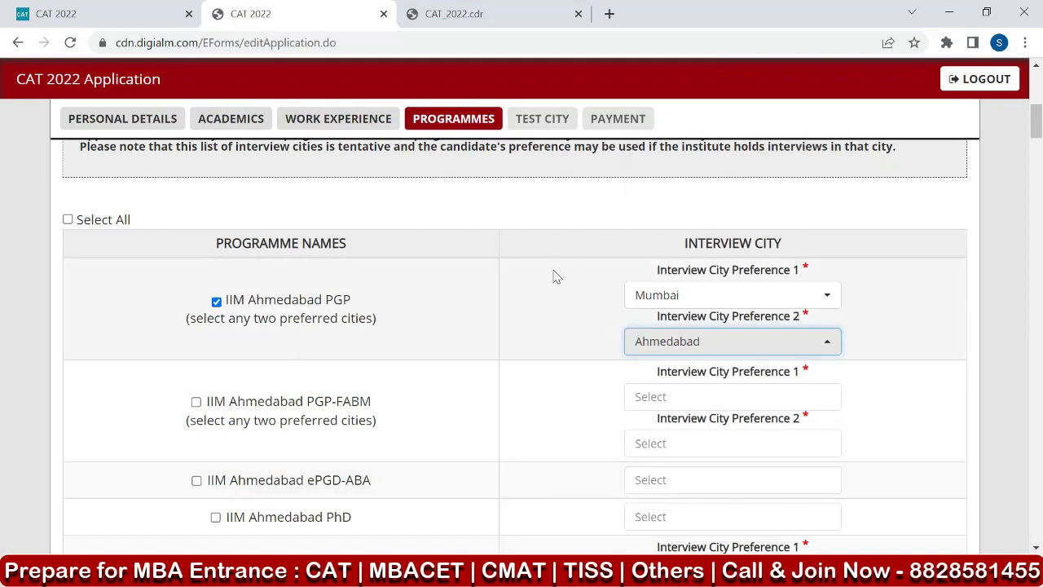
pyautogui.click(544, 294)
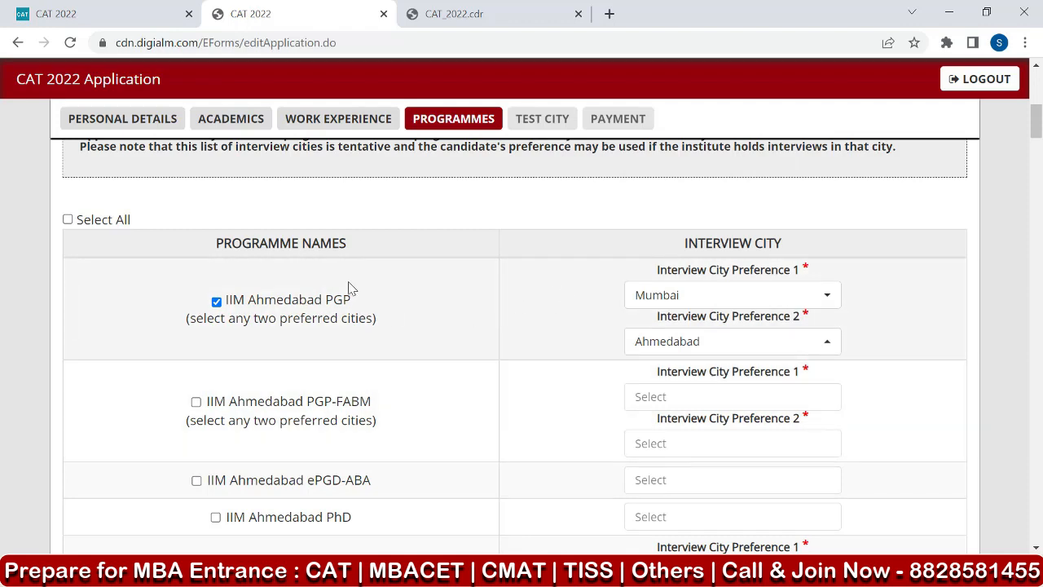
# Select all programmes in the programme list at once.
pyautogui.scroll(-9, 384, 292)
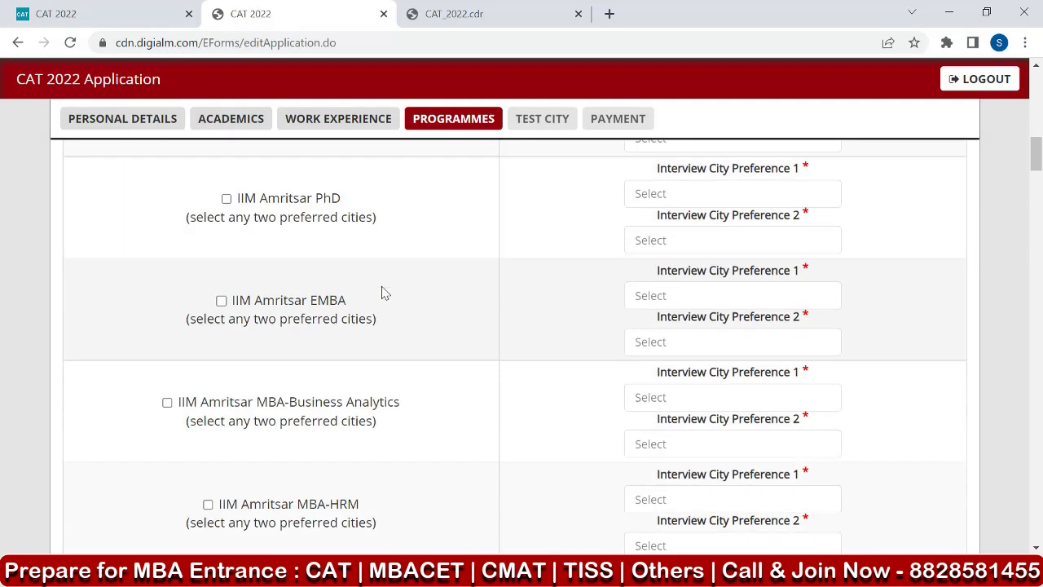
pyautogui.scroll(-2, 385, 292)
pyautogui.scroll(18, 383, 291)
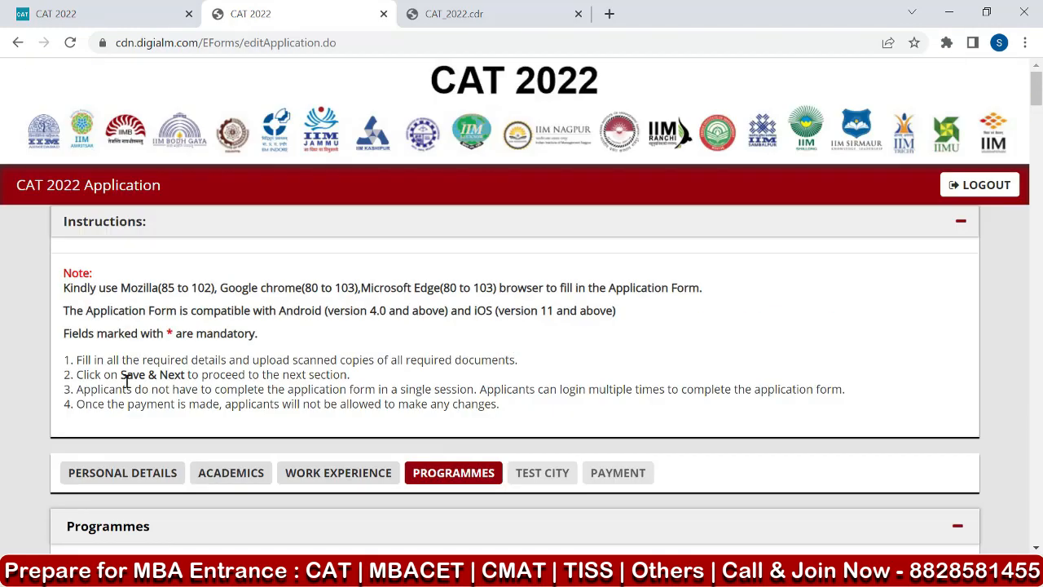
pyautogui.scroll(-3, 122, 383)
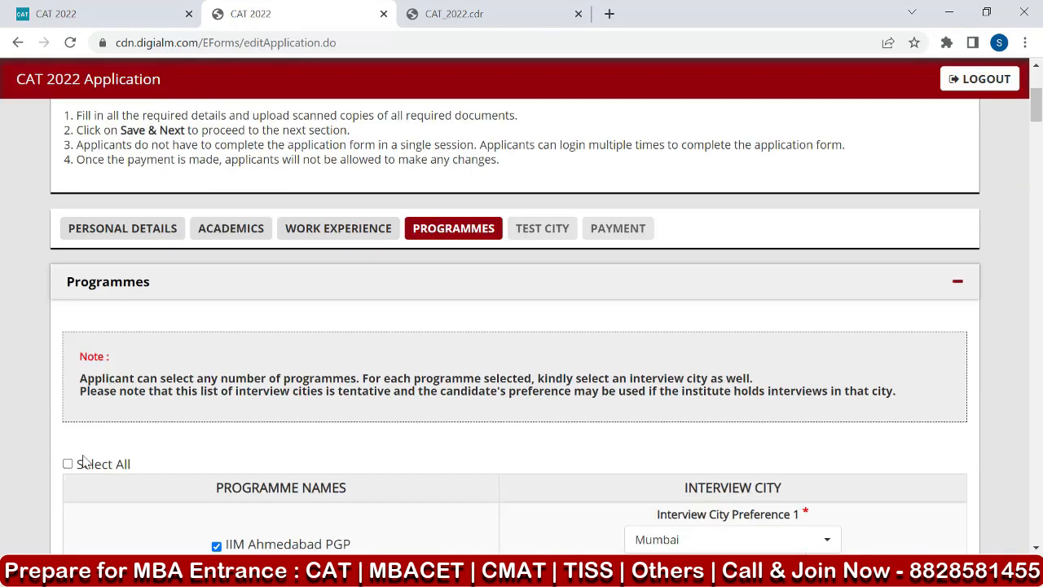
pyautogui.click(67, 463)
# Set the interview city preferences for IIM Ahmedabad PGP-FABM to Mumbai first and Ahmedabad second.
pyautogui.scroll(-3, 61, 298)
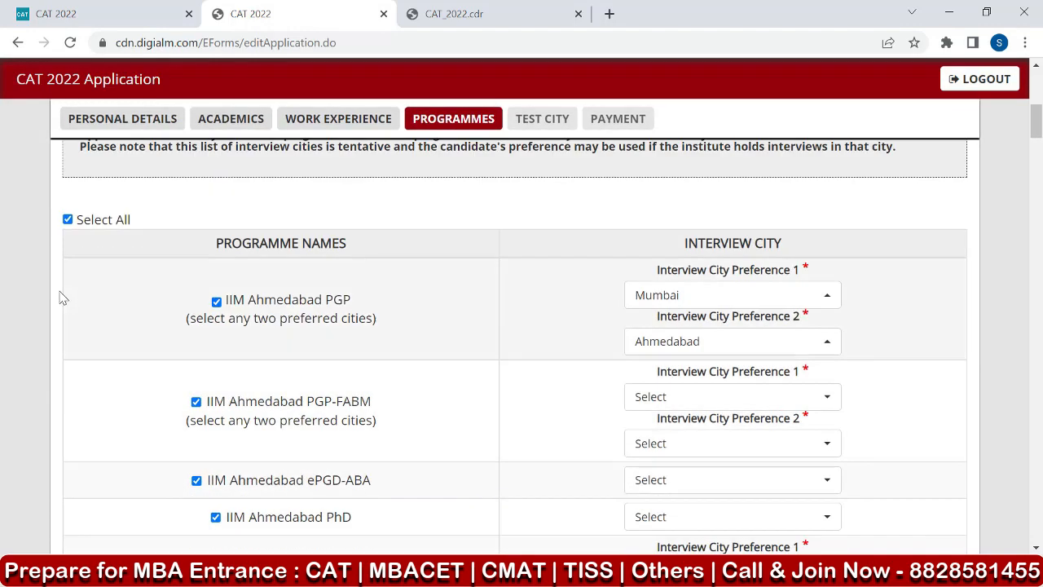
pyautogui.scroll(-8, 256, 292)
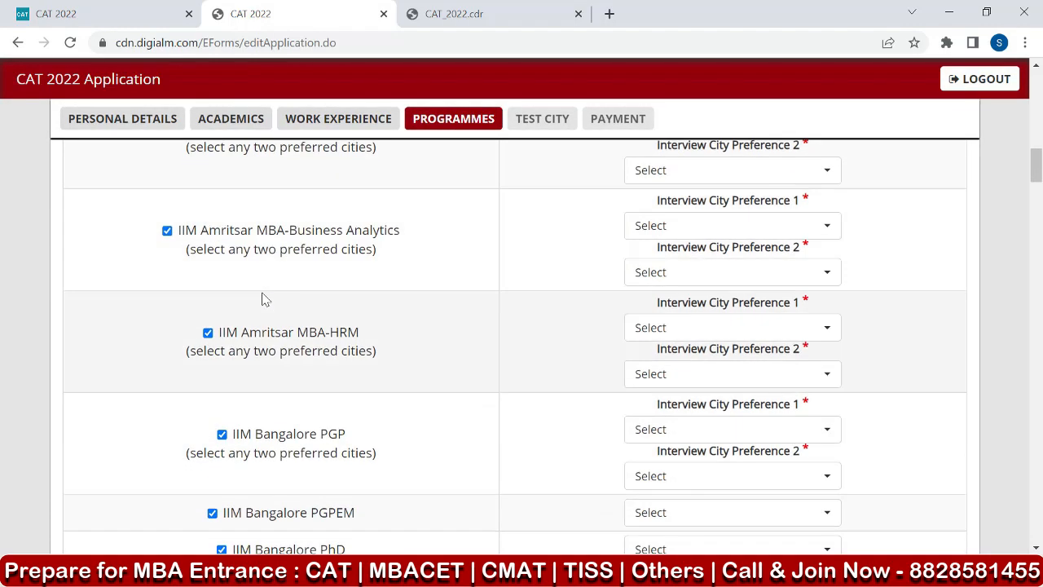
pyautogui.scroll(-2, 571, 310)
pyautogui.scroll(-2, 775, 256)
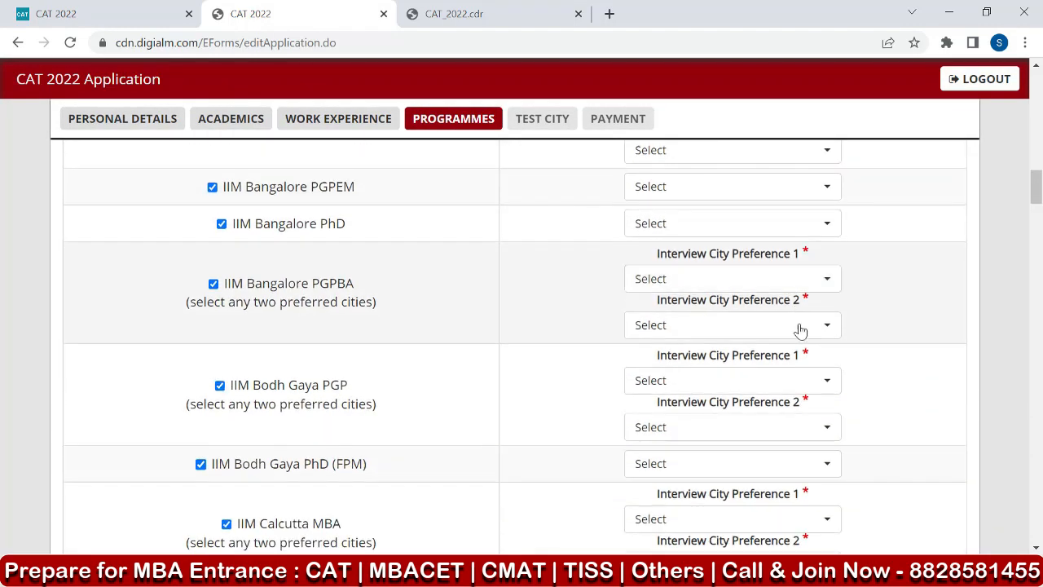
pyautogui.scroll(-15, 802, 278)
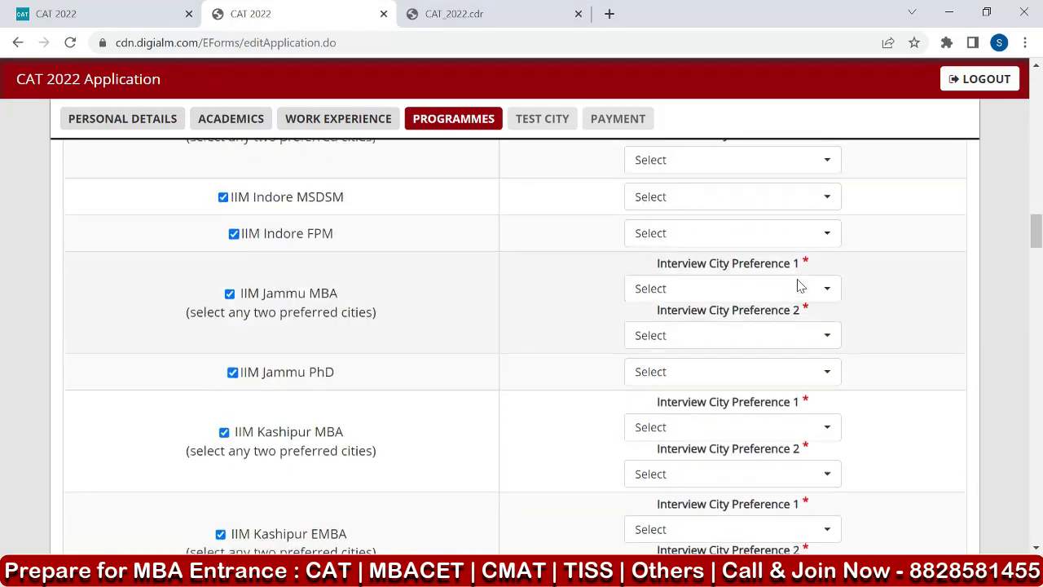
pyautogui.scroll(20, 790, 291)
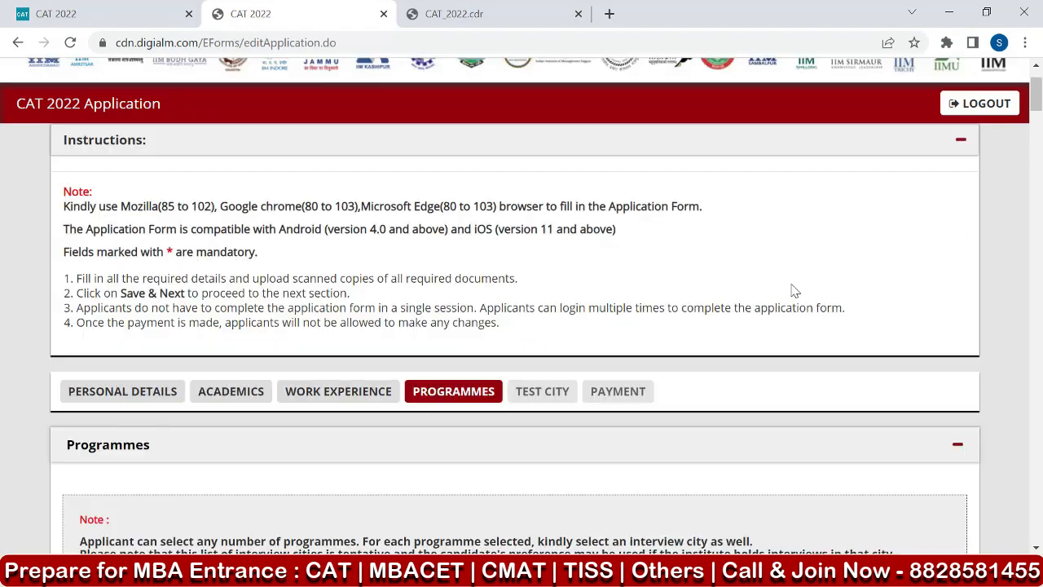
pyautogui.scroll(-6, 792, 291)
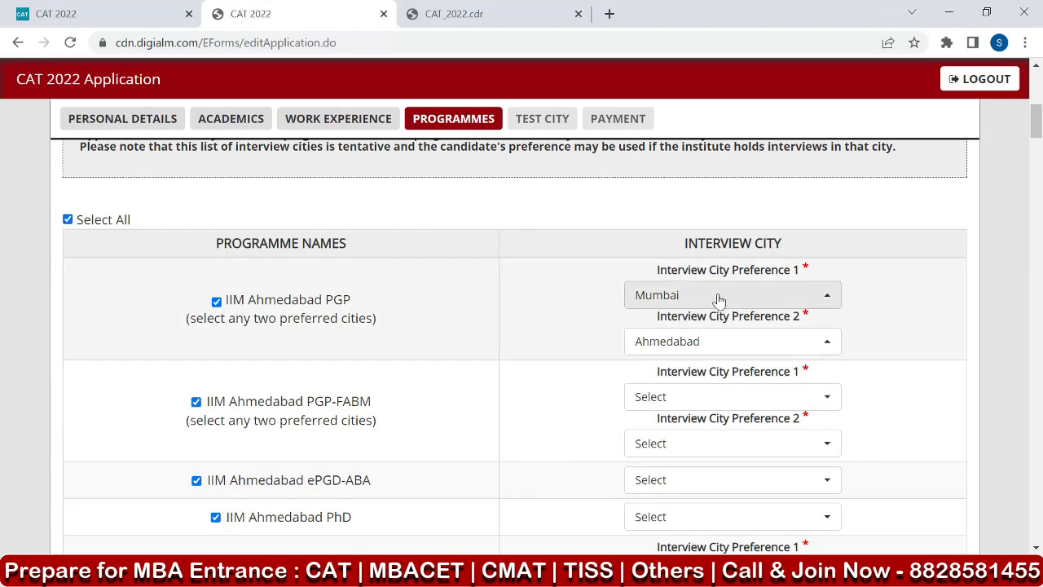
pyautogui.click(717, 398)
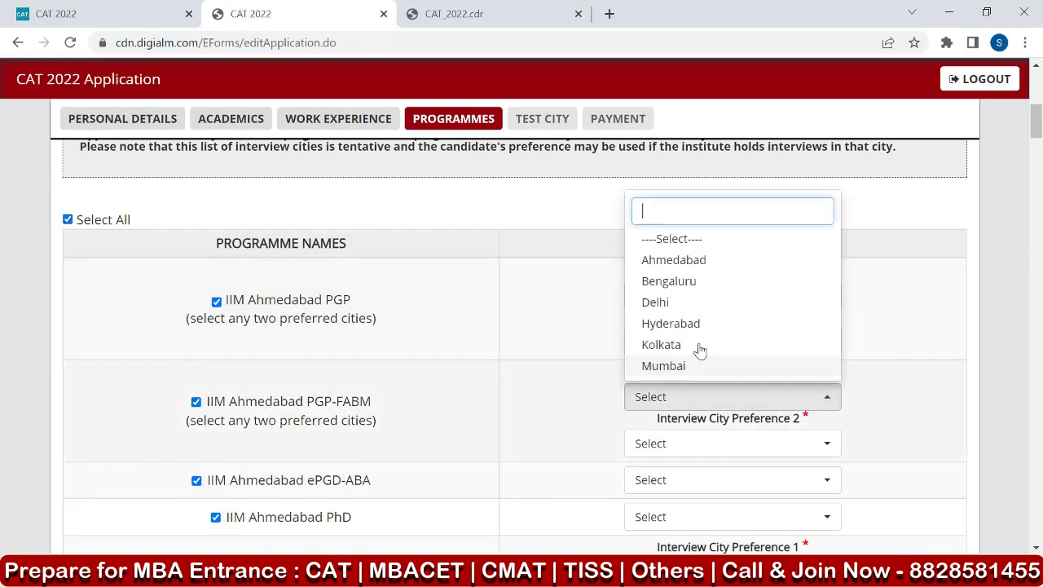
pyautogui.click(696, 366)
pyautogui.click(697, 450)
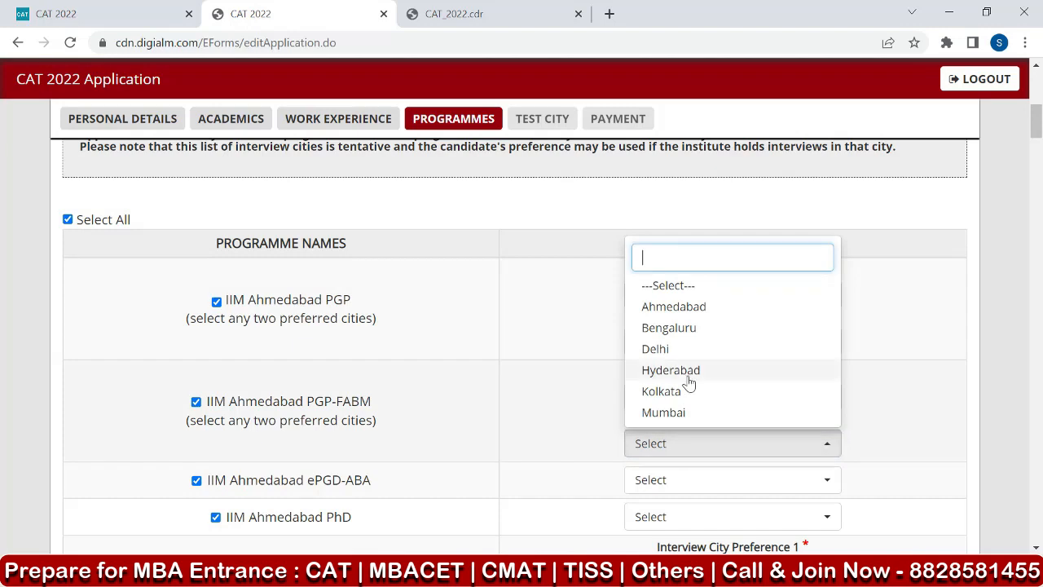
pyautogui.click(721, 307)
# Choose virtual-mode interviews for IIM Ahmedabad ePGD-ABA and Ahmedabad as the interview city for IIM Ahmedabad PhD.
pyautogui.scroll(-2, 708, 413)
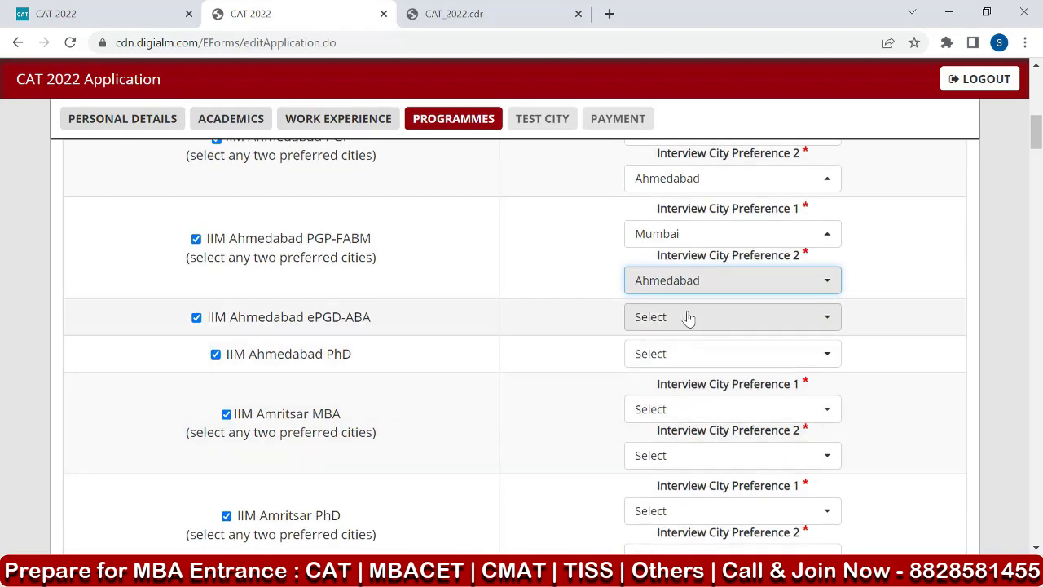
pyautogui.click(689, 318)
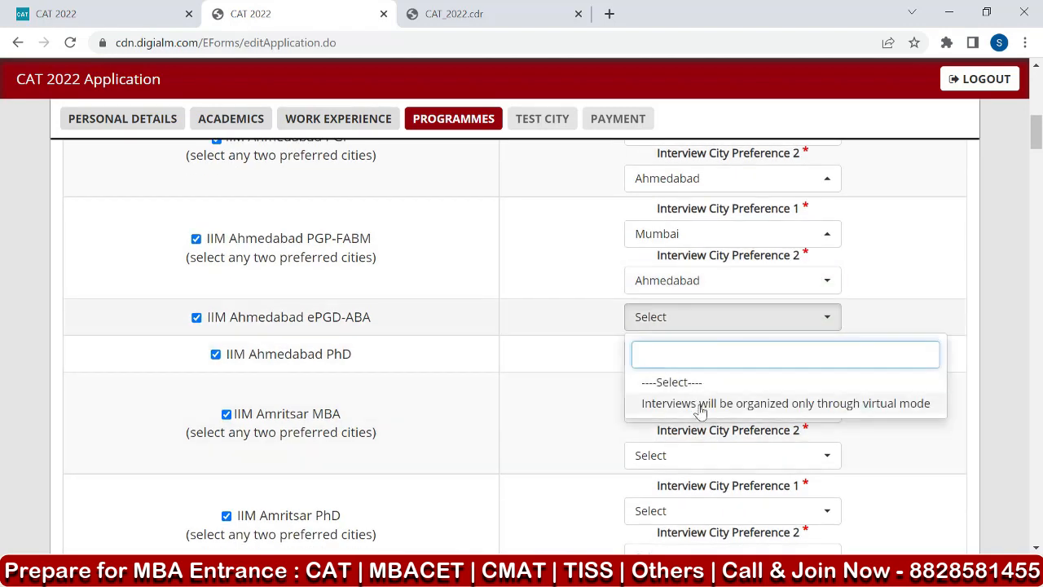
pyautogui.click(582, 352)
pyautogui.click(744, 326)
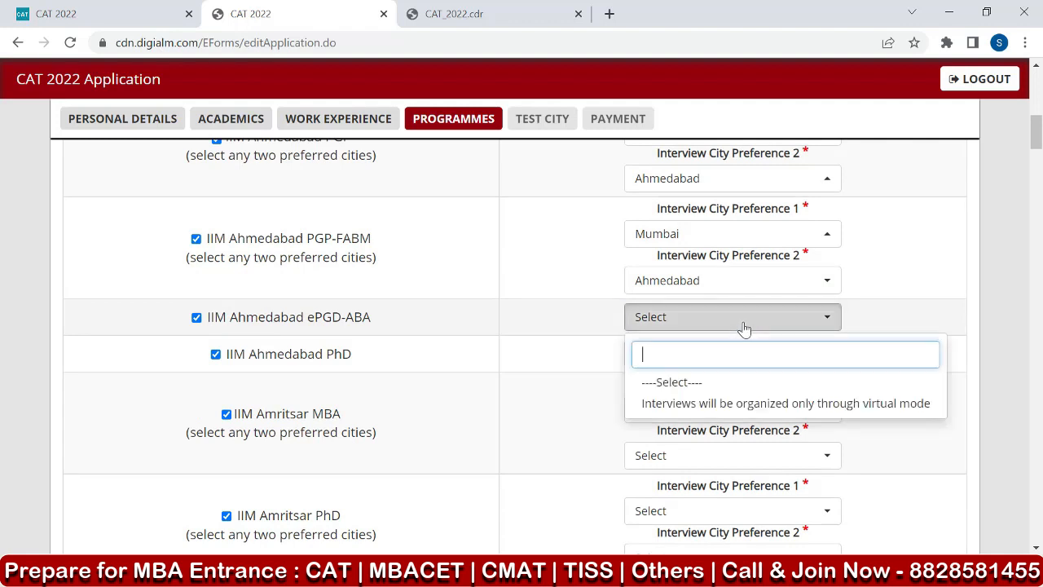
pyautogui.click(738, 404)
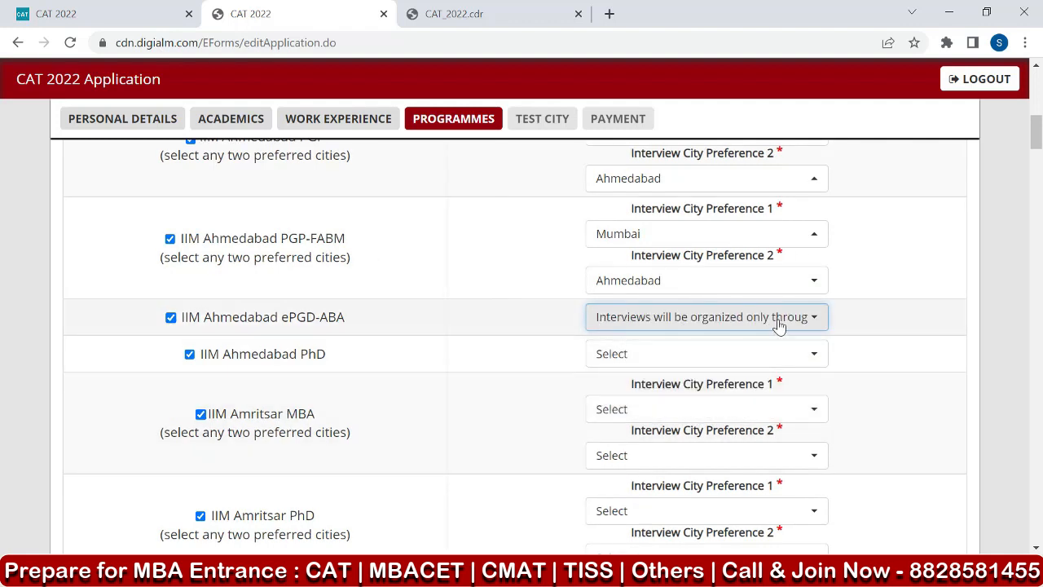
pyautogui.click(638, 355)
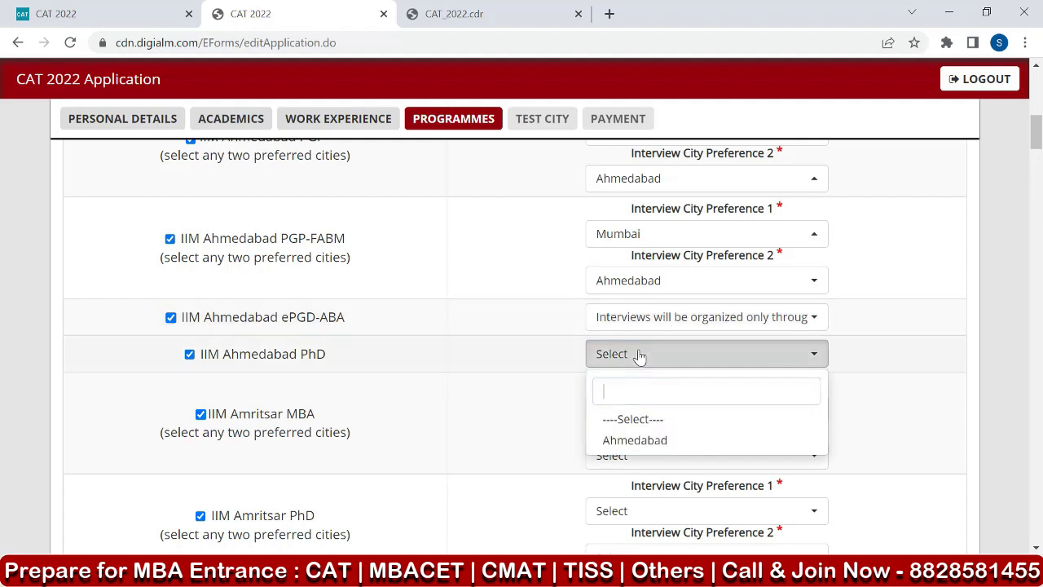
pyautogui.click(640, 441)
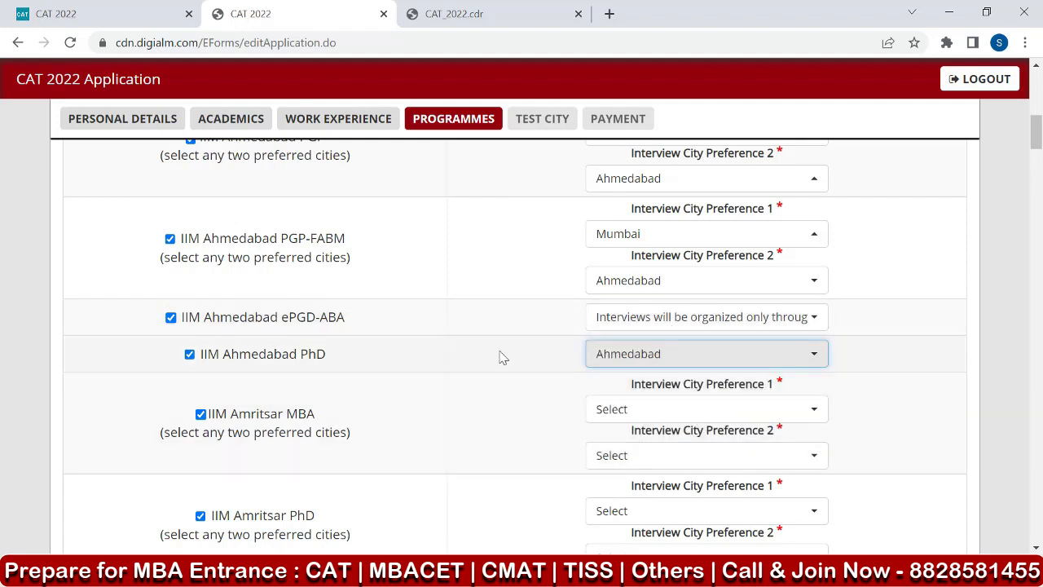
# Clear the Select All option above the programme list.
pyautogui.scroll(2, 187, 289)
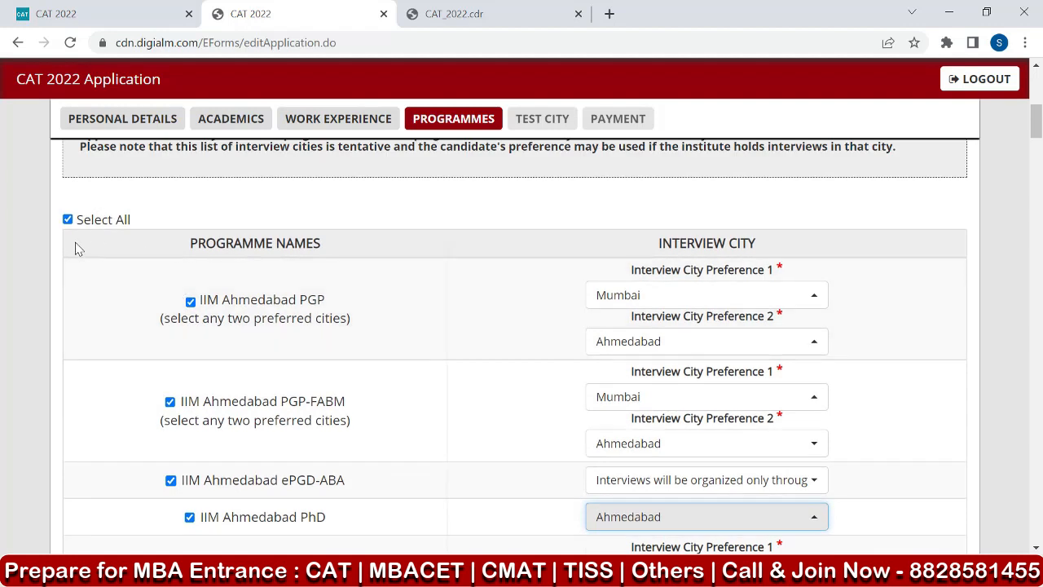
pyautogui.click(68, 221)
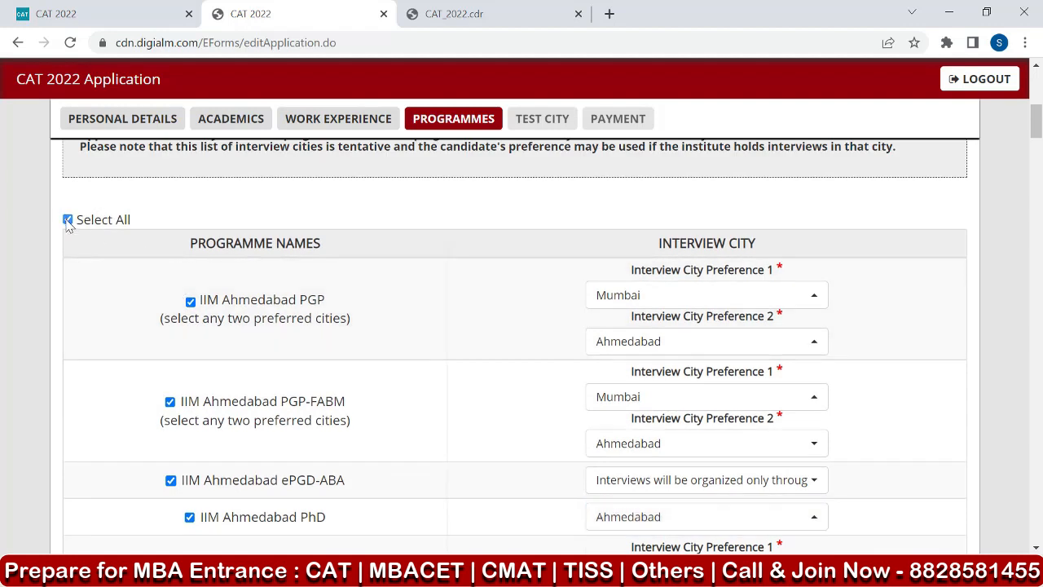
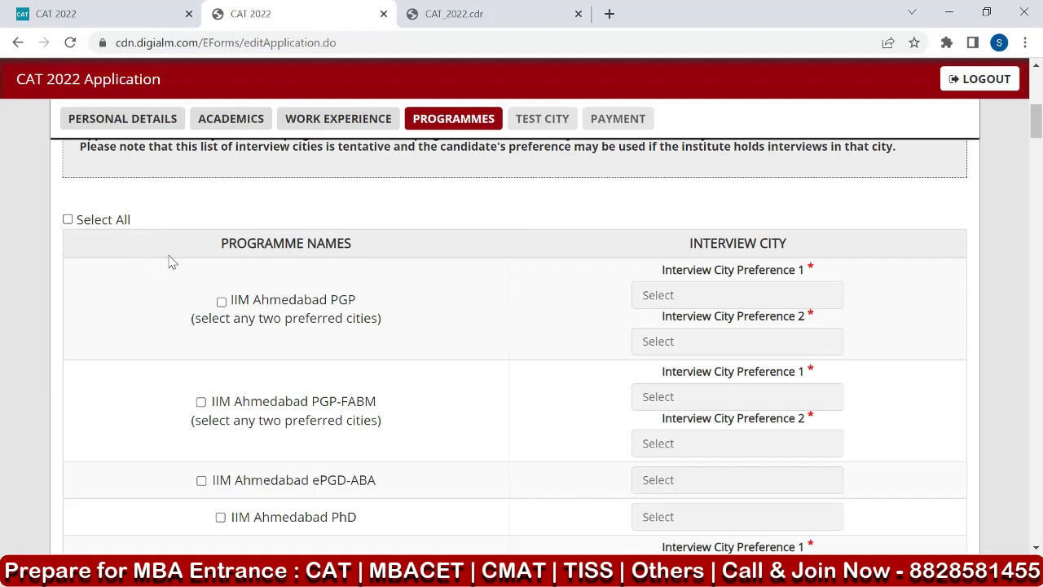
# Select the IIM Ahmedabad PGP and IIM Ahmedabad PGP-FABM programmes individually.
pyautogui.scroll(-1, 244, 268)
pyautogui.scroll(-2, 236, 270)
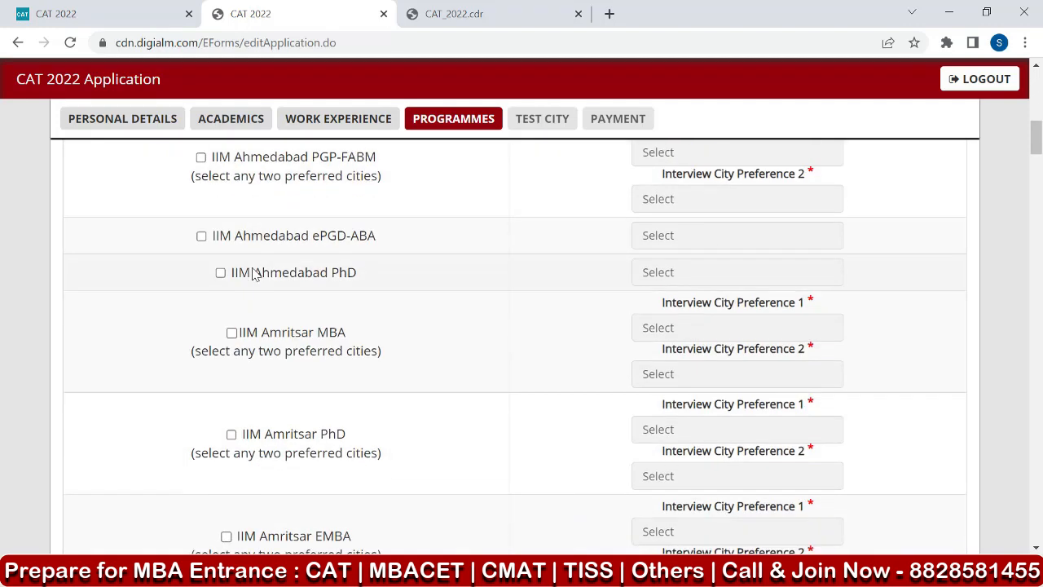
pyautogui.scroll(2, 244, 269)
pyautogui.scroll(2, 237, 260)
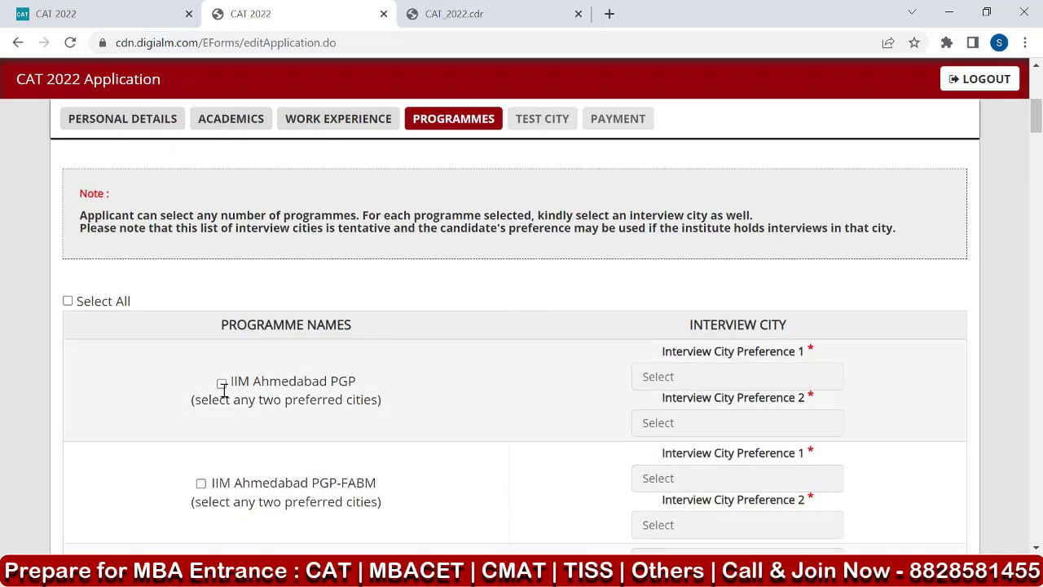
pyautogui.click(220, 383)
pyautogui.scroll(-2, 290, 302)
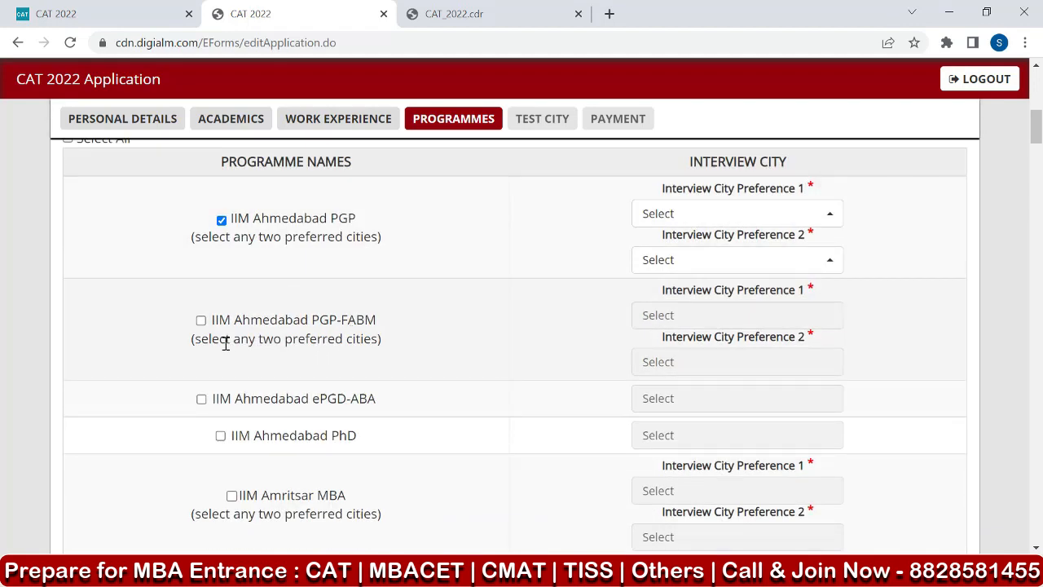
pyautogui.click(202, 321)
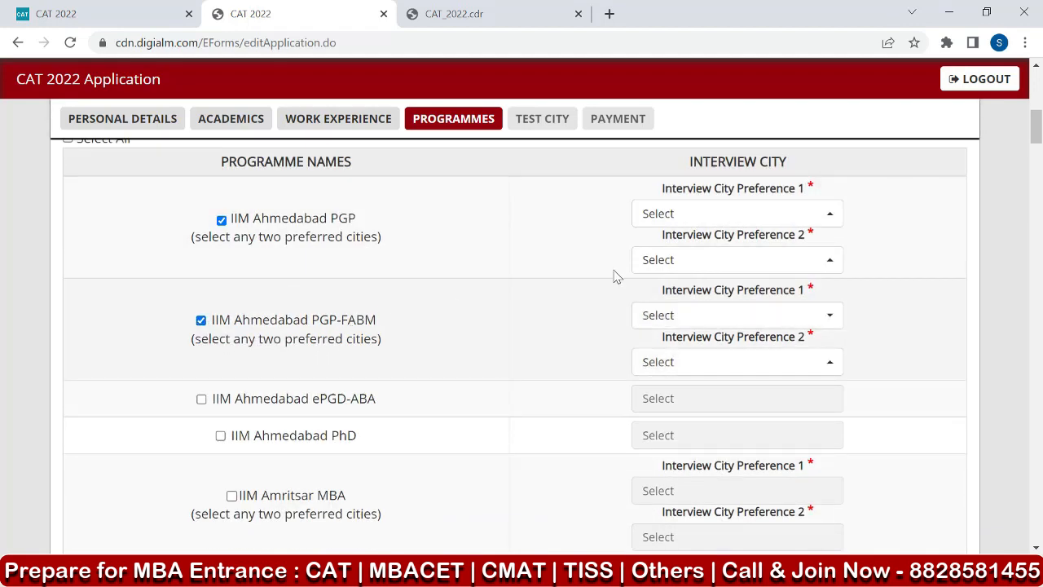
# Set the interview city preferences for IIM Ahmedabad PGP to Ahmedabad first and Mumbai second.
pyautogui.click(744, 211)
pyautogui.click(687, 301)
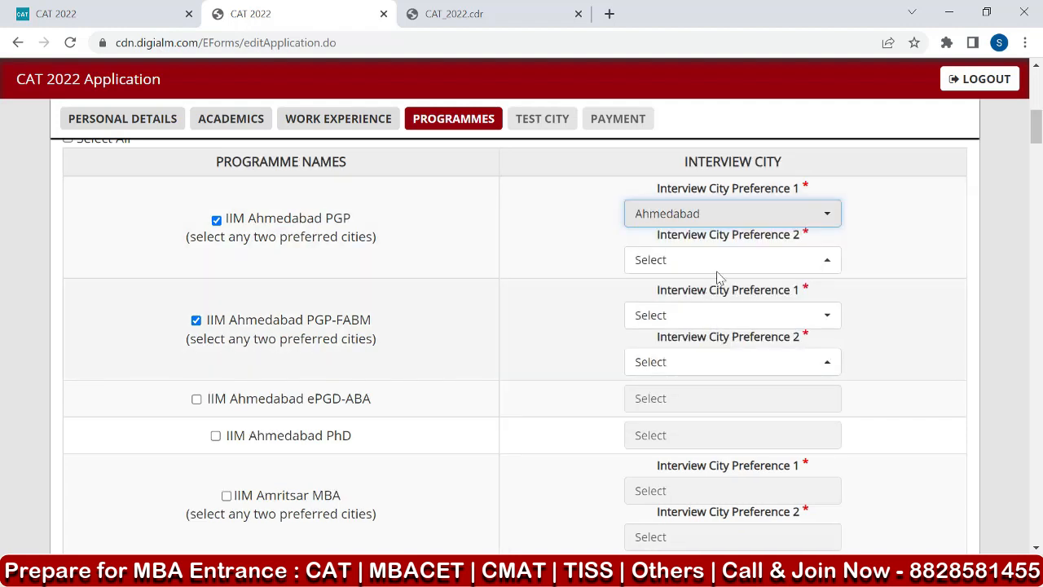
pyautogui.click(706, 261)
pyautogui.click(693, 453)
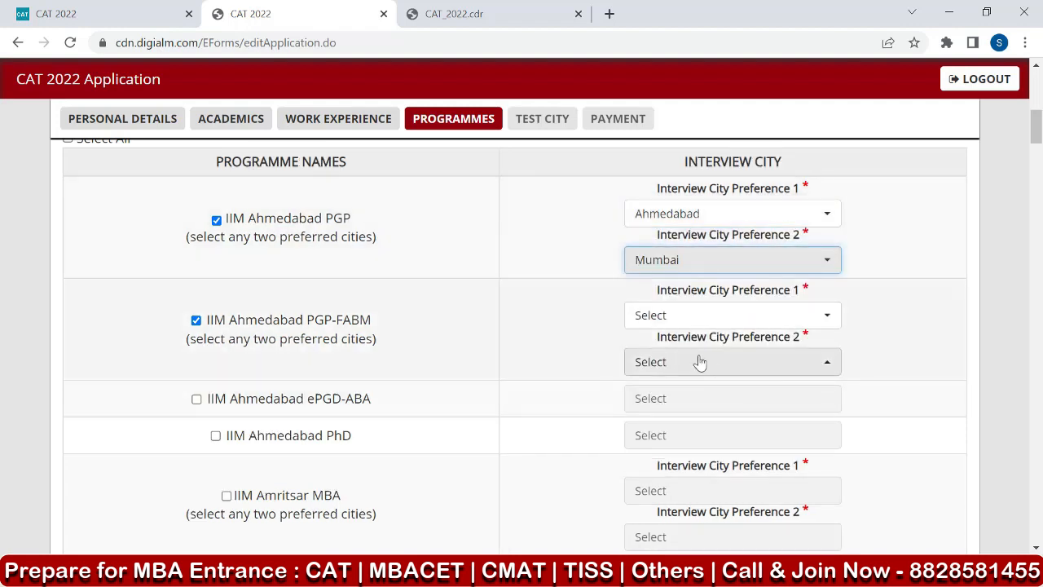
# Set the interview city preferences for IIM Ahmedabad PGP-FABM to Ahmedabad first and Mumbai second.
pyautogui.click(689, 315)
pyautogui.click(692, 408)
pyautogui.click(687, 365)
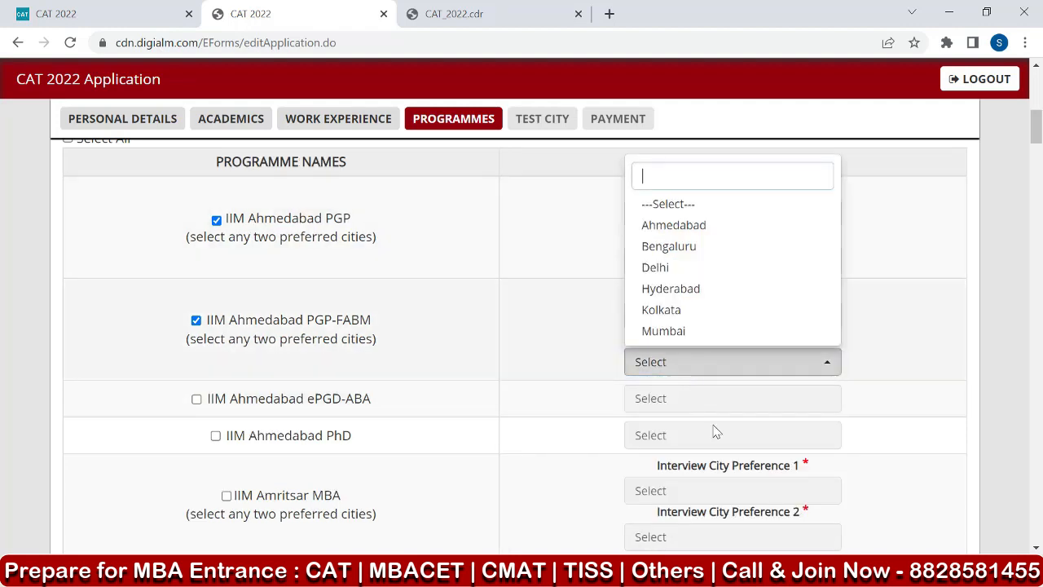
pyautogui.click(677, 332)
# Select the IIM Amritsar MBA programme with Amritsar as first and Mumbai as second interview city preference.
pyautogui.scroll(-2, 513, 327)
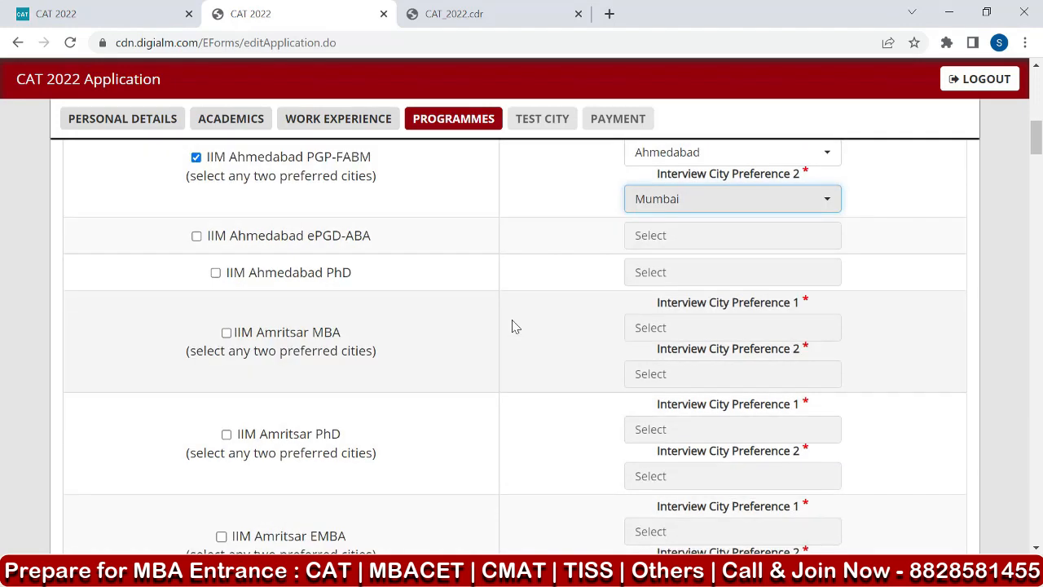
pyautogui.scroll(-1, 419, 277)
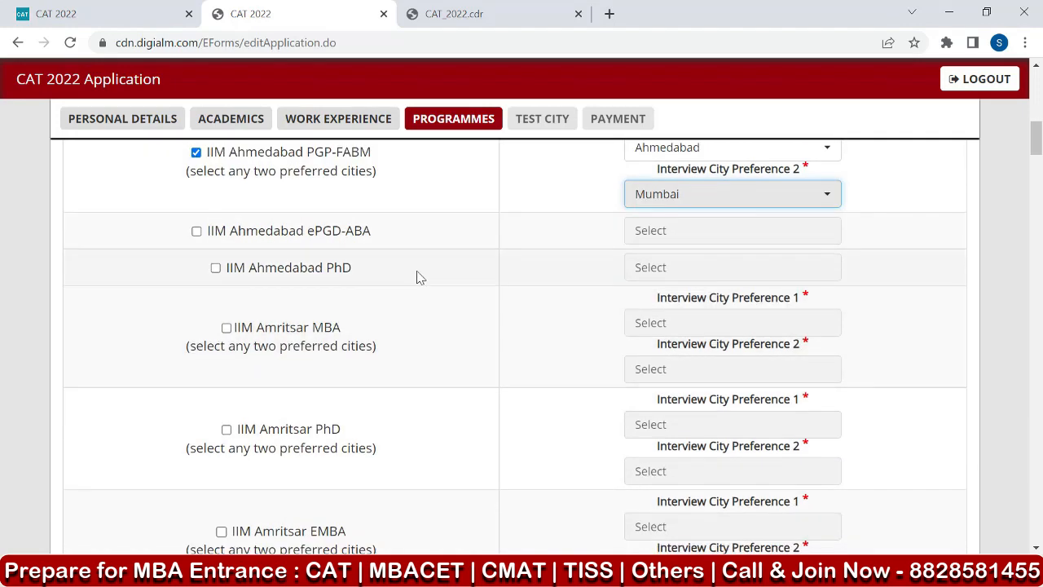
pyautogui.click(226, 251)
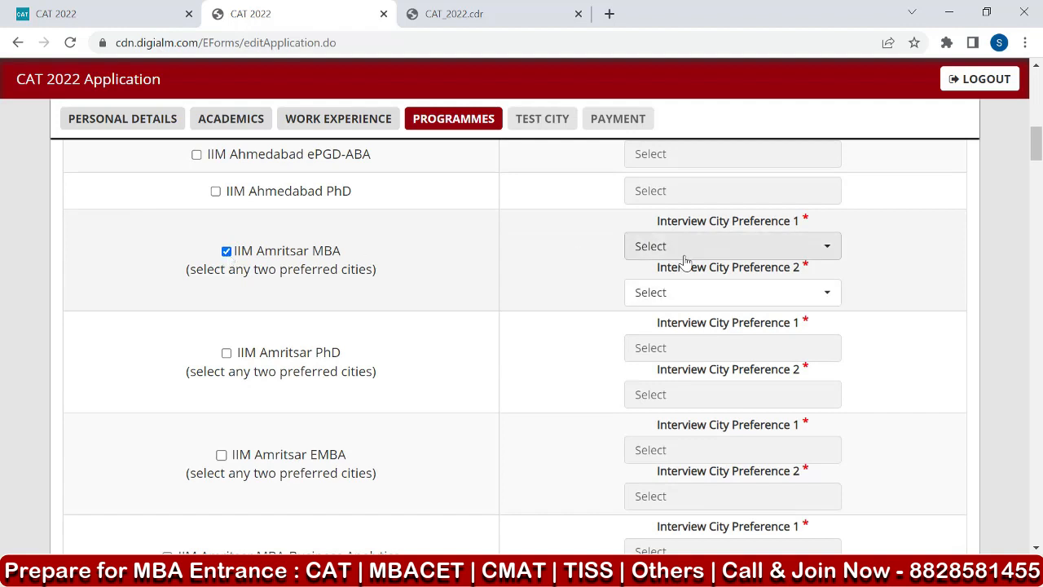
pyautogui.click(673, 251)
pyautogui.click(676, 333)
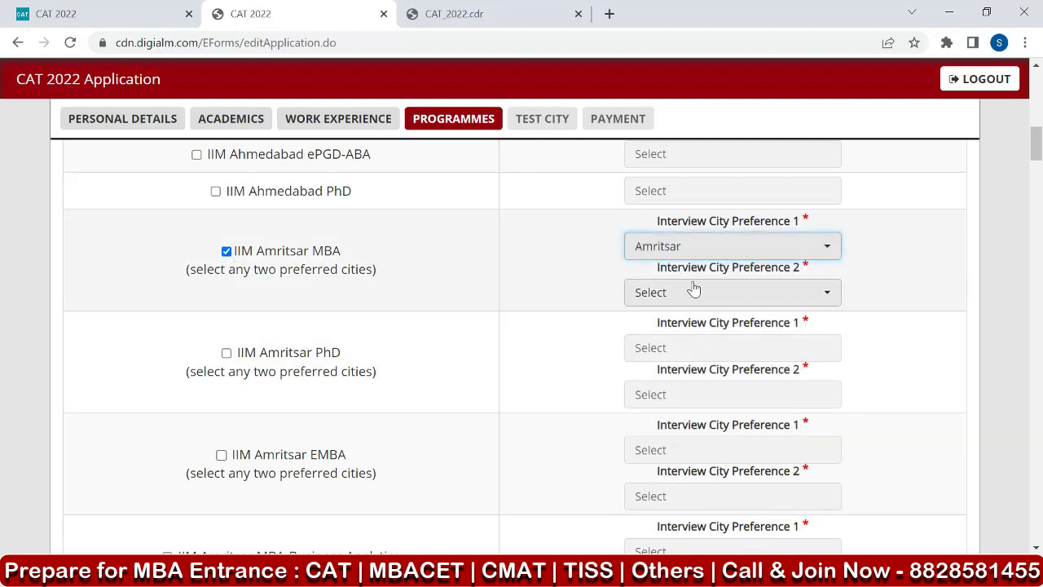
pyautogui.click(692, 291)
pyautogui.click(676, 463)
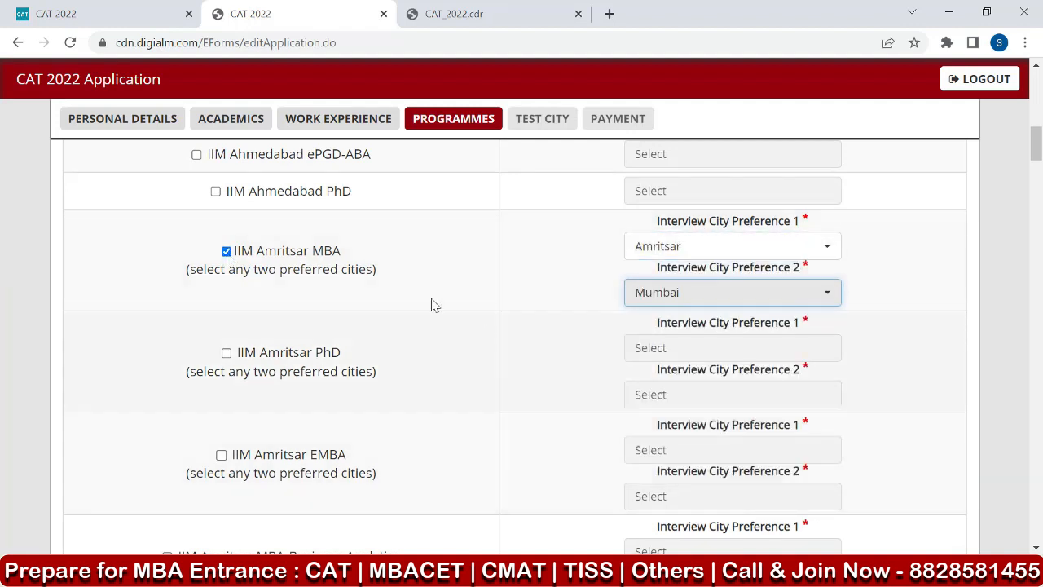
# Select the IIM Bangalore PGP programme with Bengaluru as first and Mumbai as second interview city preference.
pyautogui.scroll(-3, 335, 238)
pyautogui.scroll(-3, 336, 235)
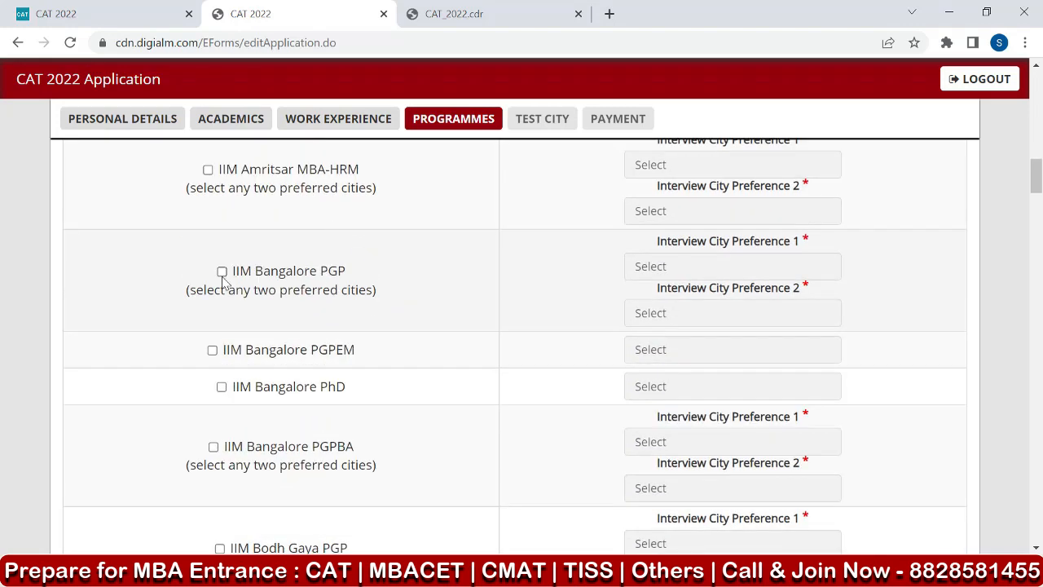
pyautogui.click(222, 271)
pyautogui.click(645, 268)
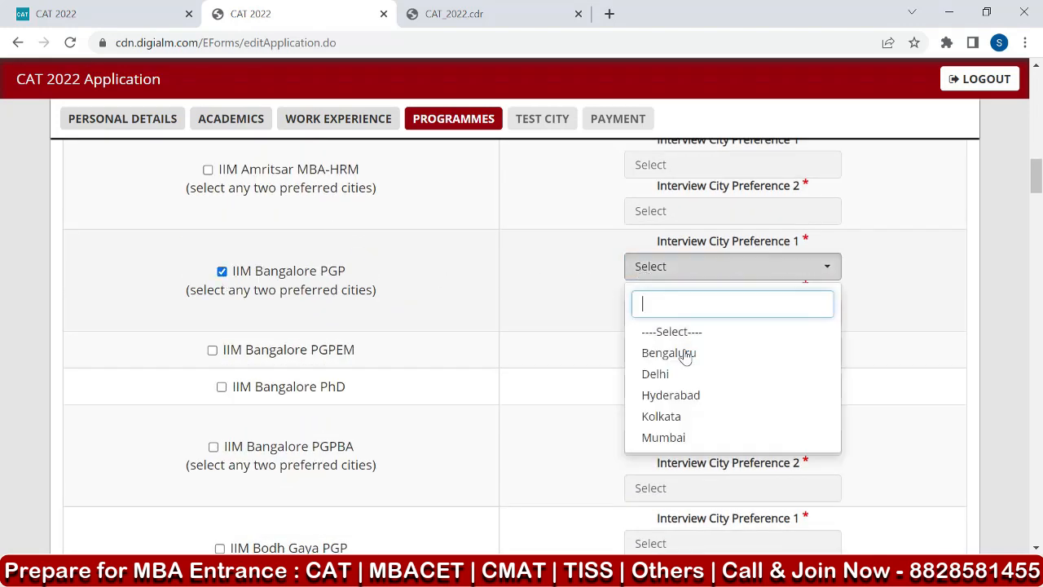
pyautogui.click(687, 354)
pyautogui.click(678, 318)
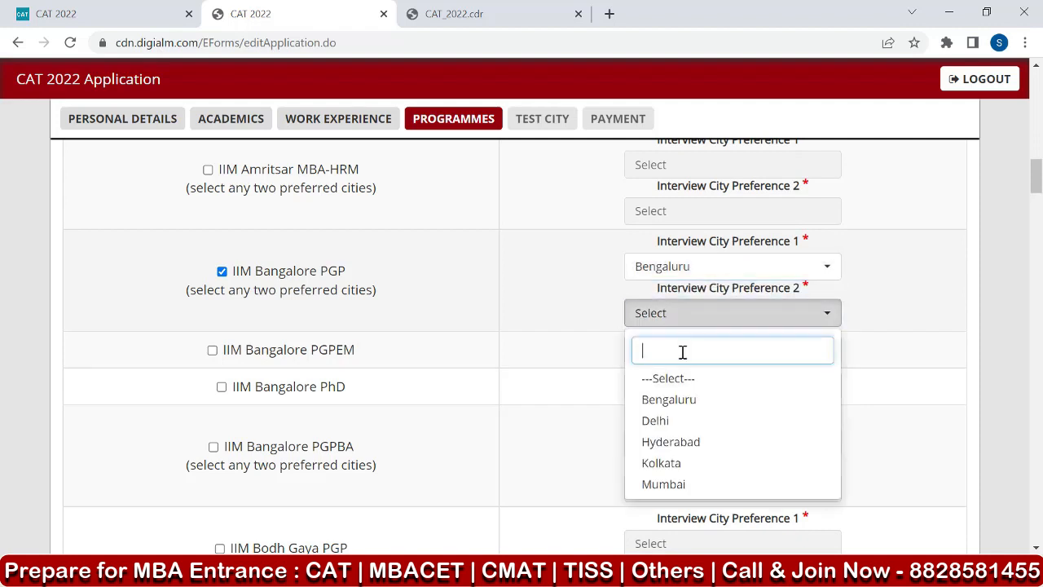
pyautogui.click(676, 488)
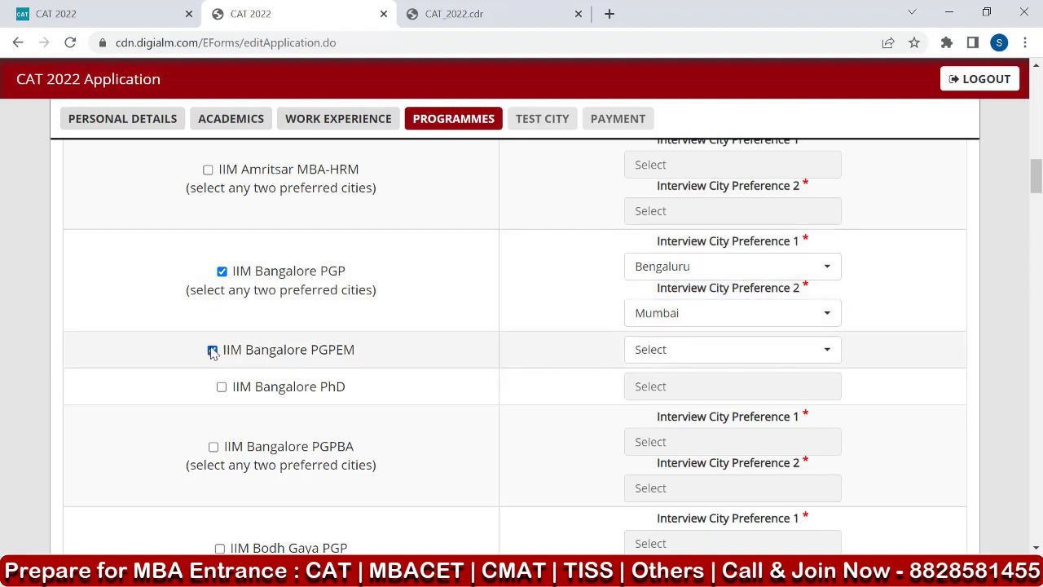
# Select the IIM Bangalore PGPEM programme with Bengaluru as its interview city.
pyautogui.click(212, 351)
pyautogui.click(724, 352)
pyautogui.click(688, 437)
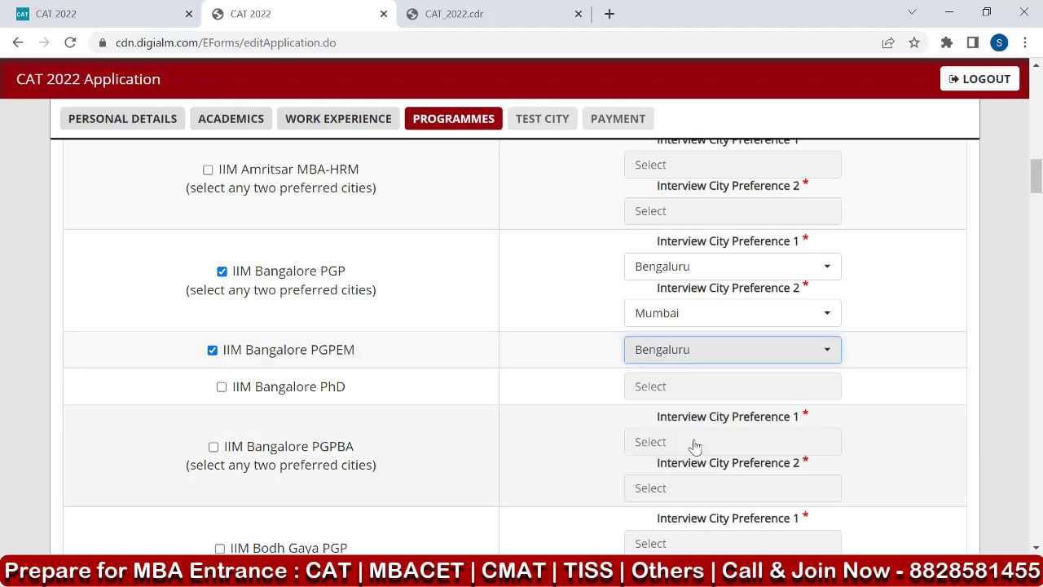
# Save the programme selections without adding further institutes and proceed to the test city preferences.
pyautogui.scroll(-3, 423, 285)
pyautogui.scroll(-2, 395, 316)
pyautogui.scroll(1, 395, 302)
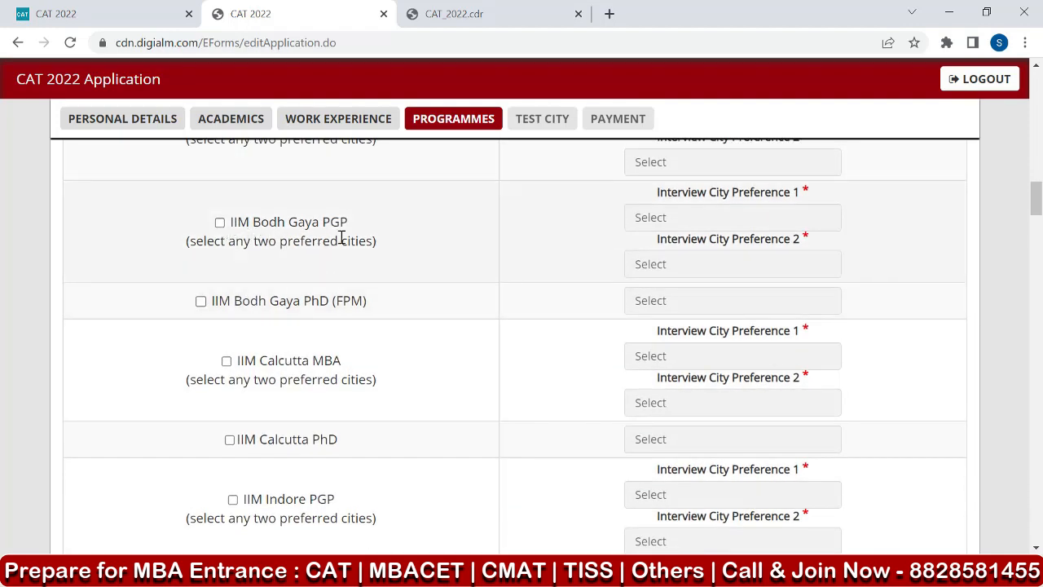
pyautogui.scroll(-1, 339, 230)
pyautogui.scroll(-1, 295, 339)
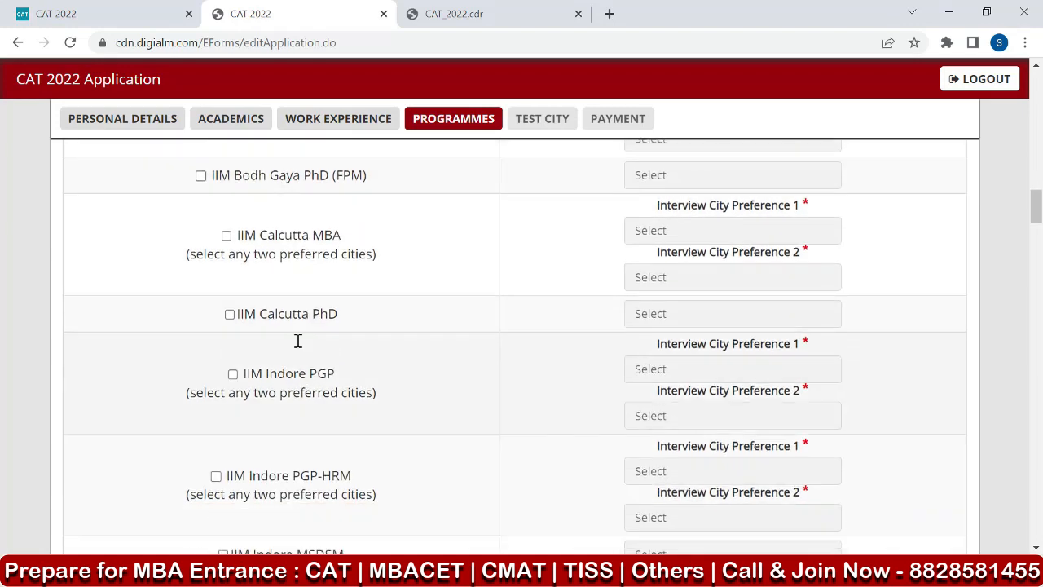
pyautogui.scroll(-8, 363, 214)
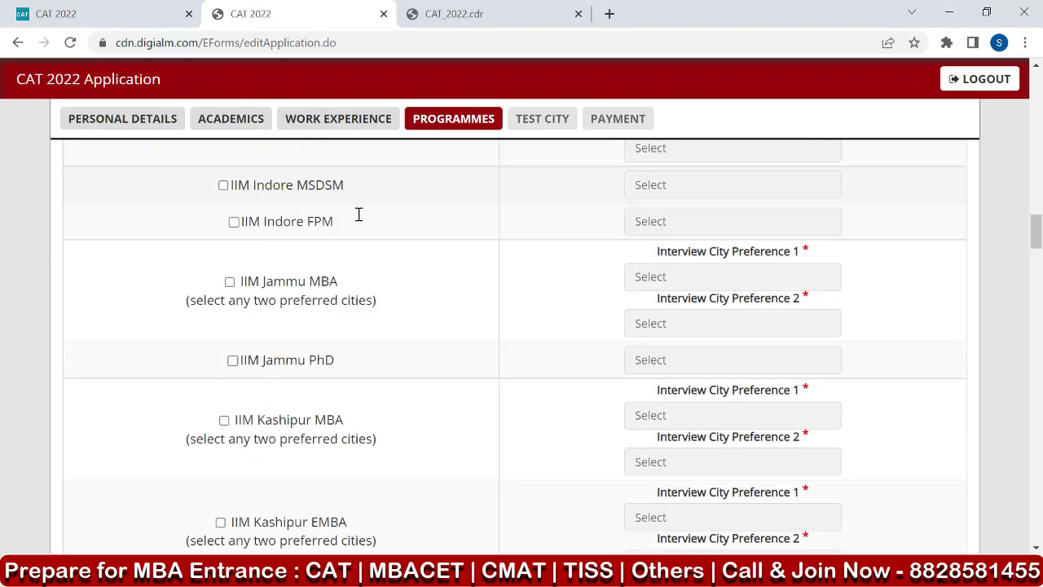
pyautogui.scroll(-15, 370, 224)
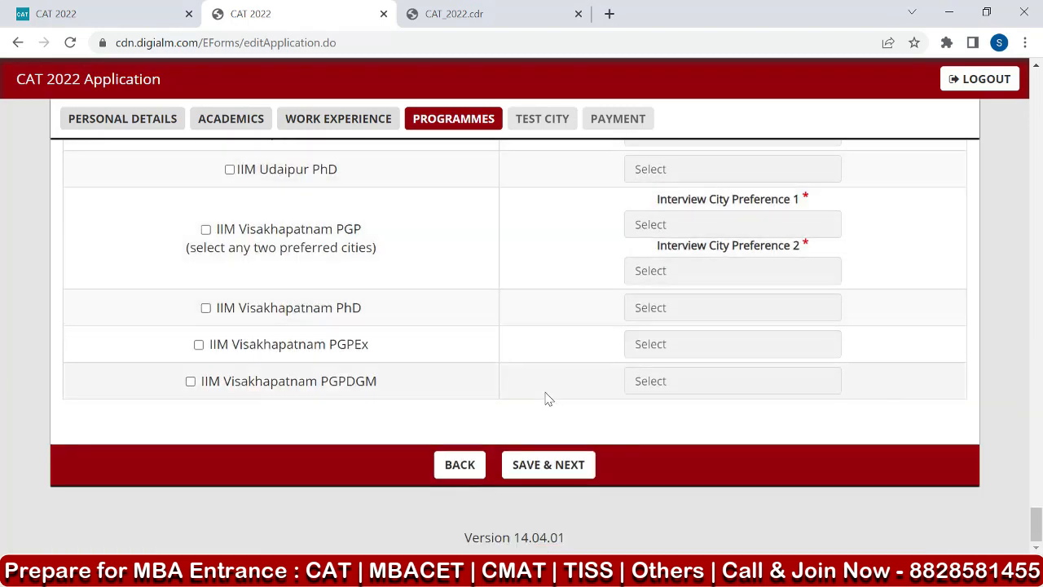
pyautogui.click(549, 469)
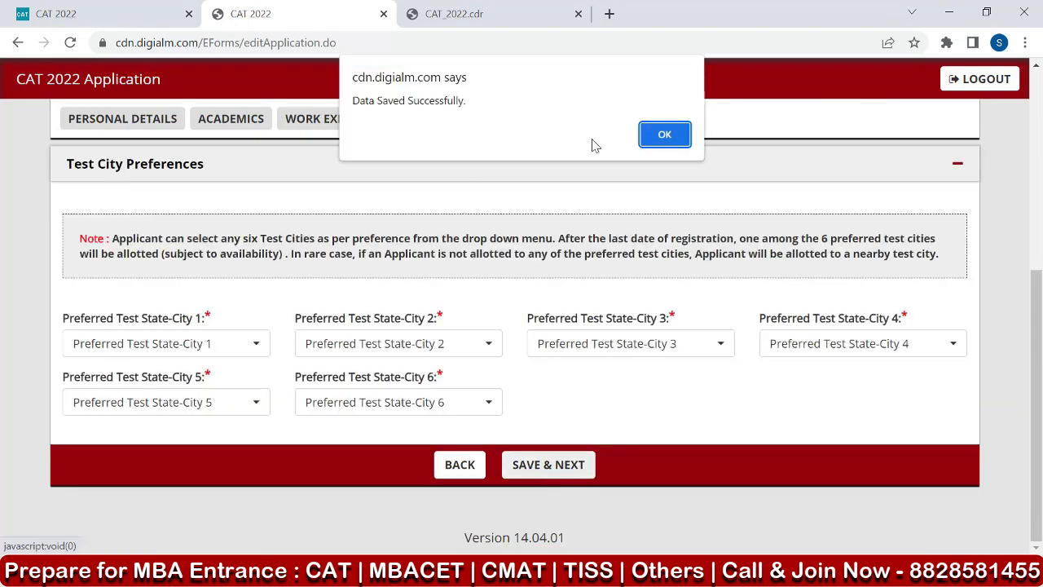
pyautogui.click(662, 134)
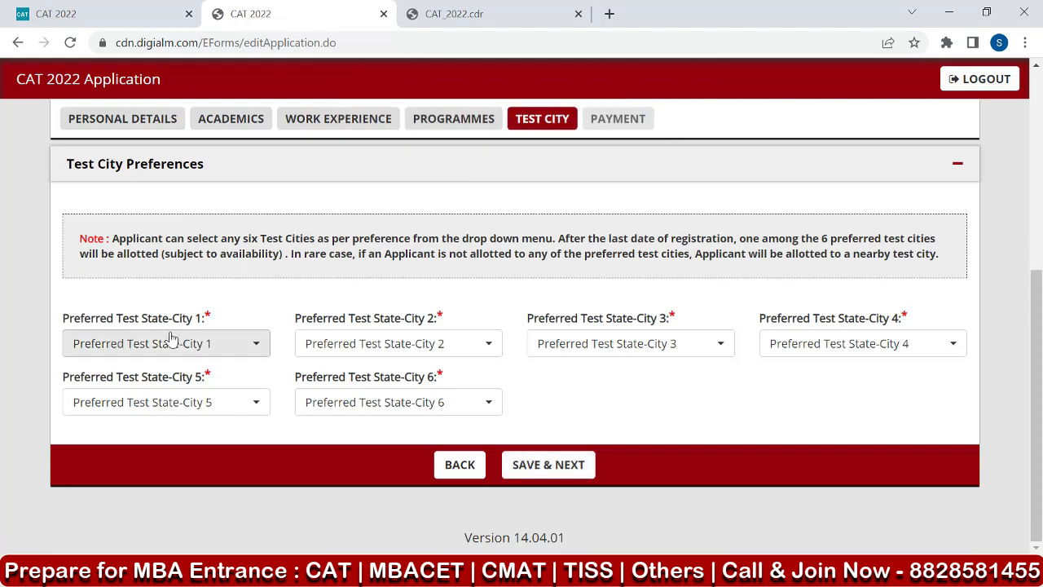
# Set the first preferred test city to Maharashtra - Mumbai, filtering the city list by "maha".
pyautogui.click(124, 346)
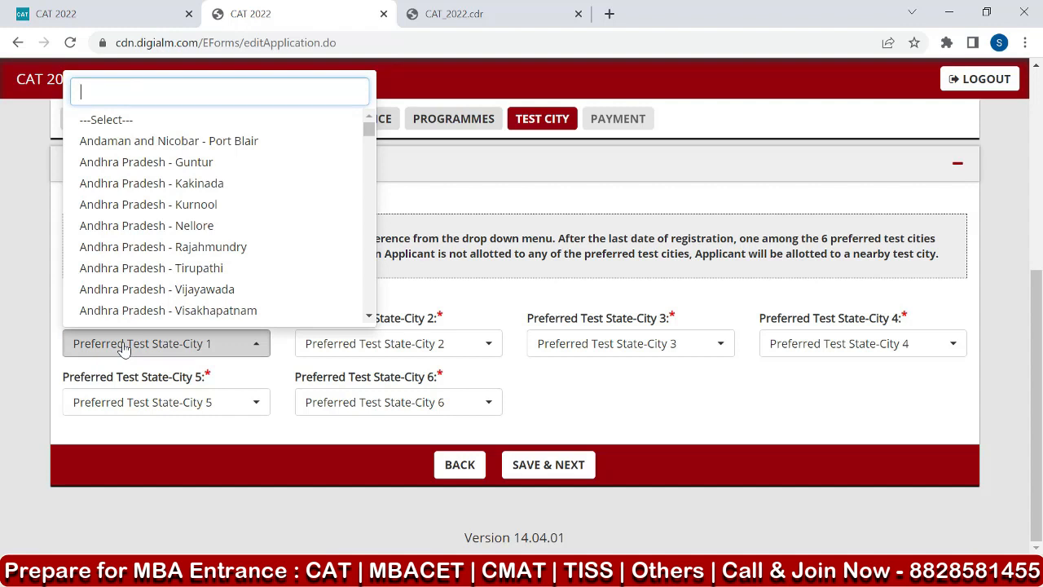
pyautogui.write('m')
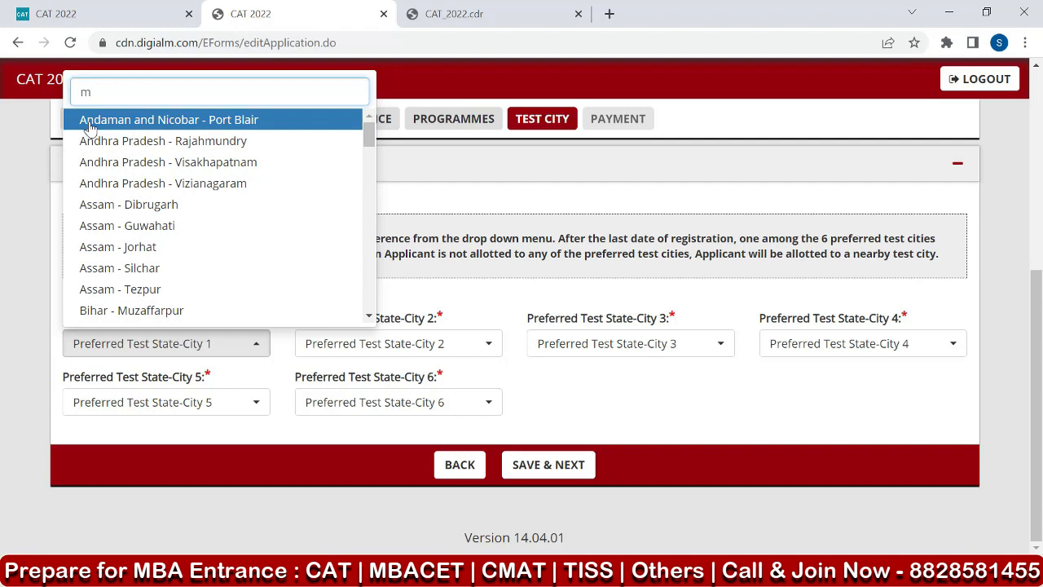
pyautogui.write('aha')
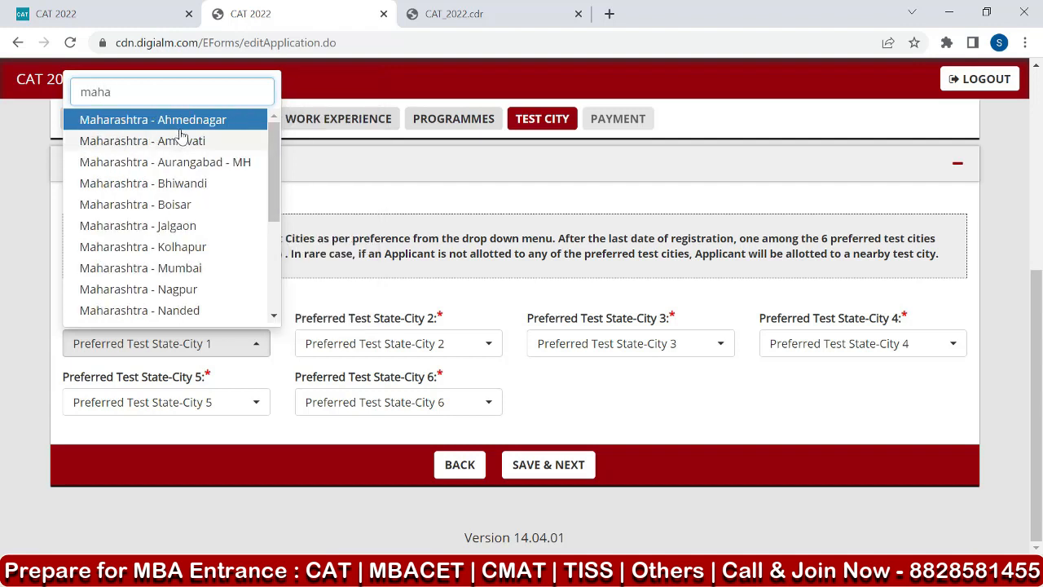
pyautogui.scroll(-1, 179, 157)
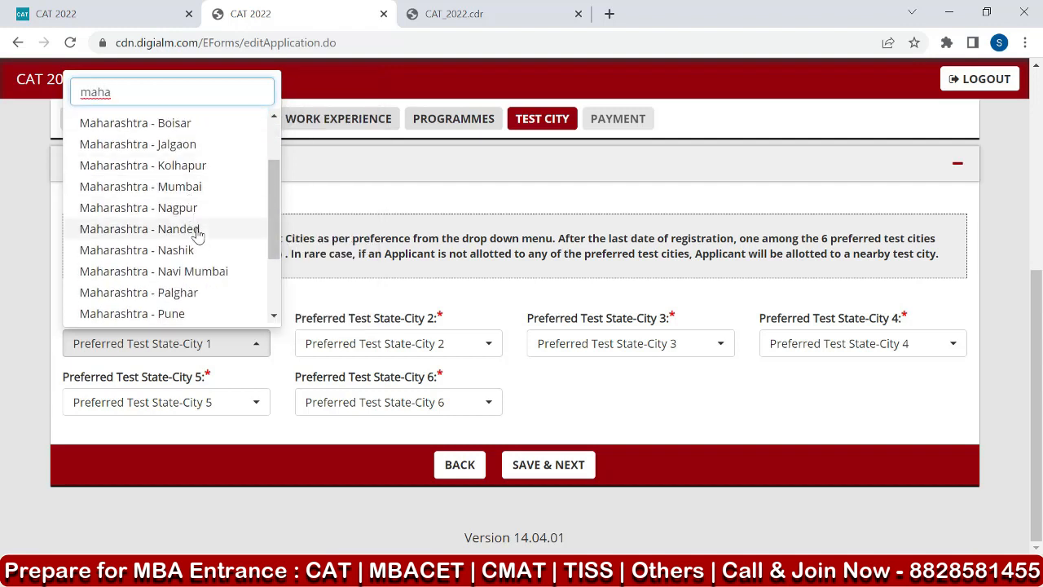
pyautogui.click(203, 186)
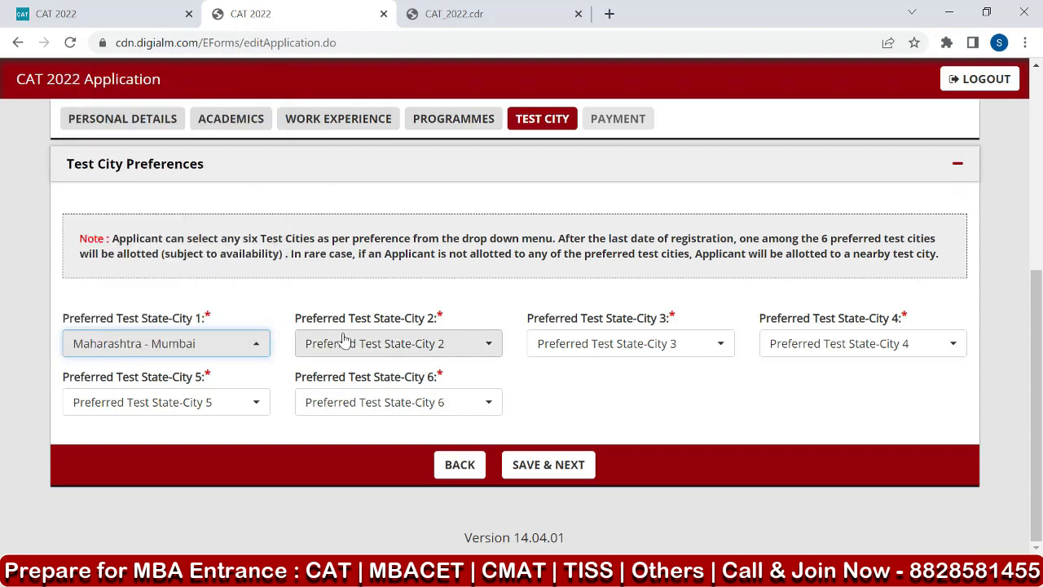
# Set the second preferred test city to Maharashtra - Pune, filtering the city list by "maha".
pyautogui.click(399, 348)
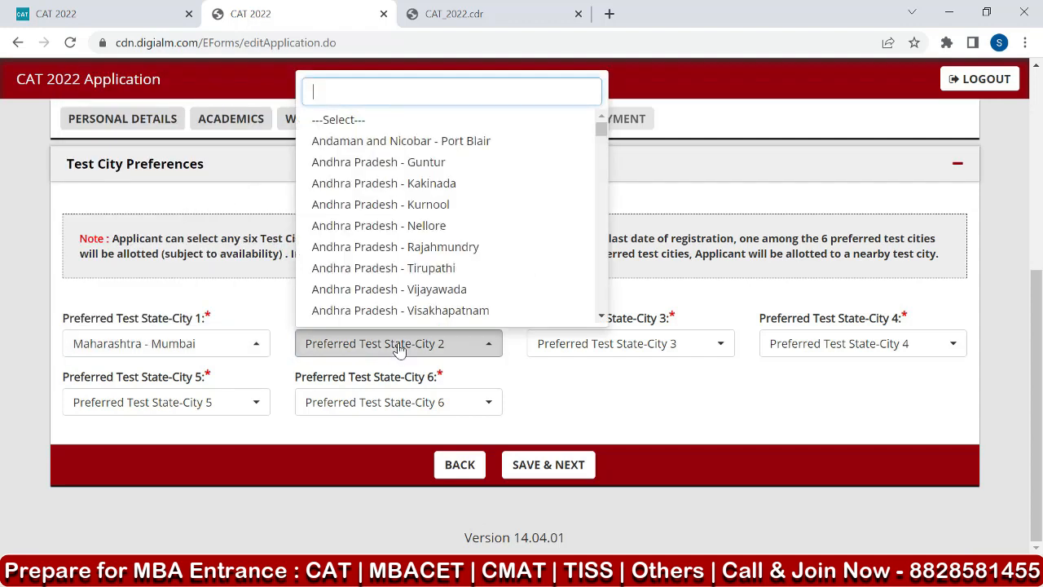
pyautogui.write('mah')
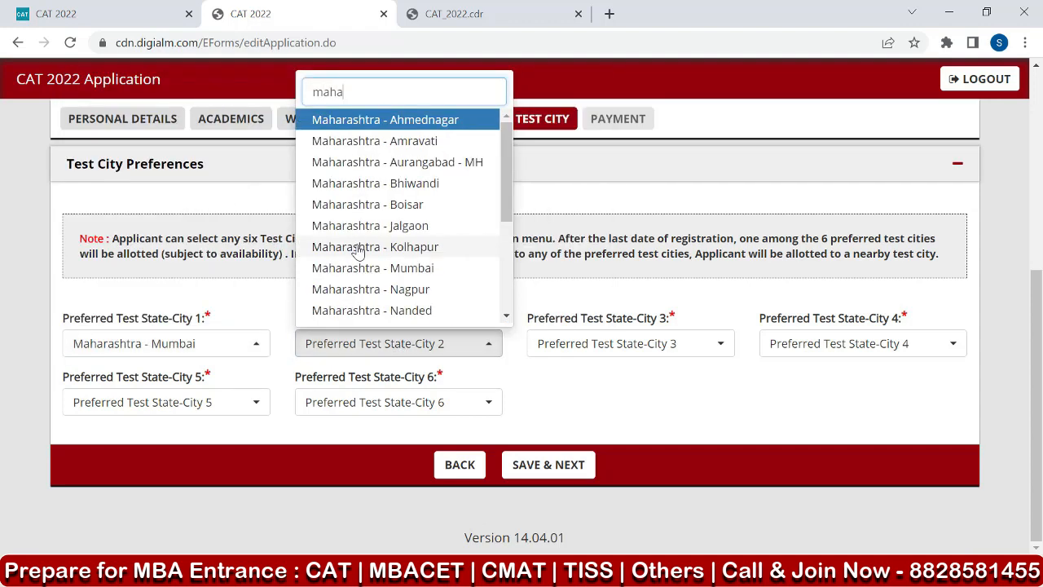
pyautogui.write('a')
pyautogui.scroll(-4, 415, 244)
pyautogui.click(434, 232)
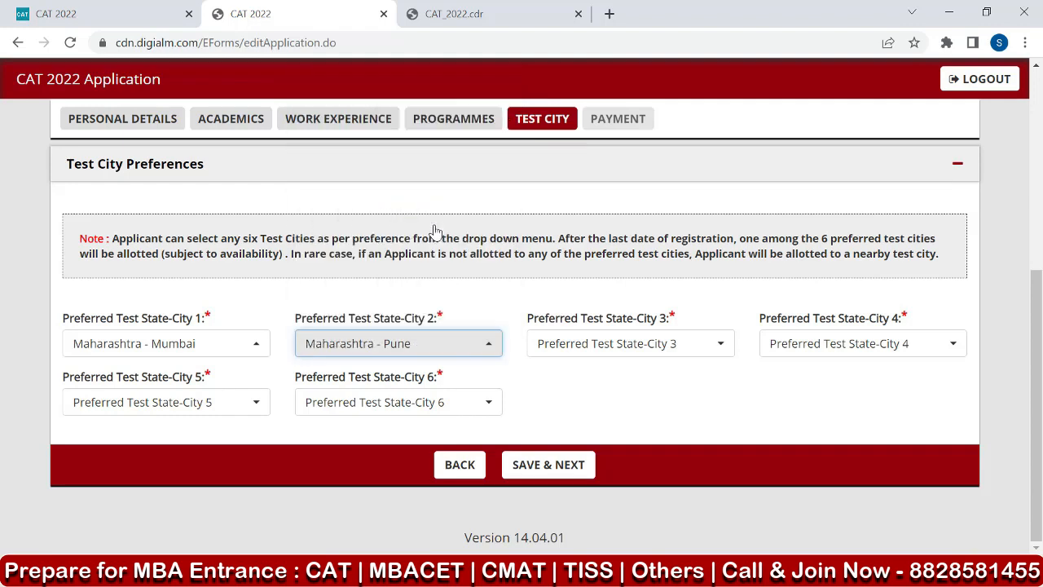
# Set the third preferred test city to Maharashtra - Palghar, filtering the city list by "maha".
pyautogui.click(661, 346)
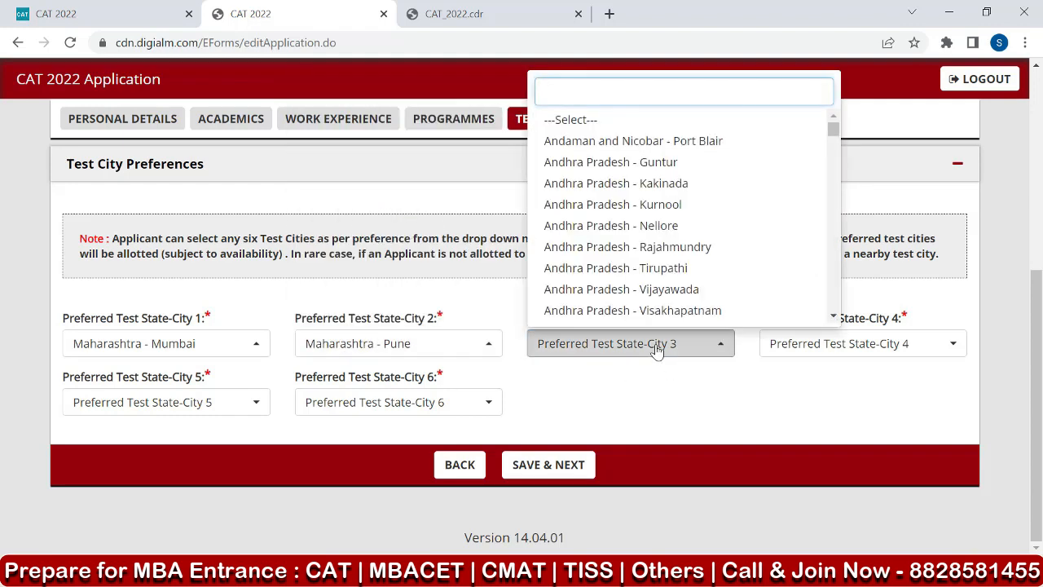
pyautogui.write('maha')
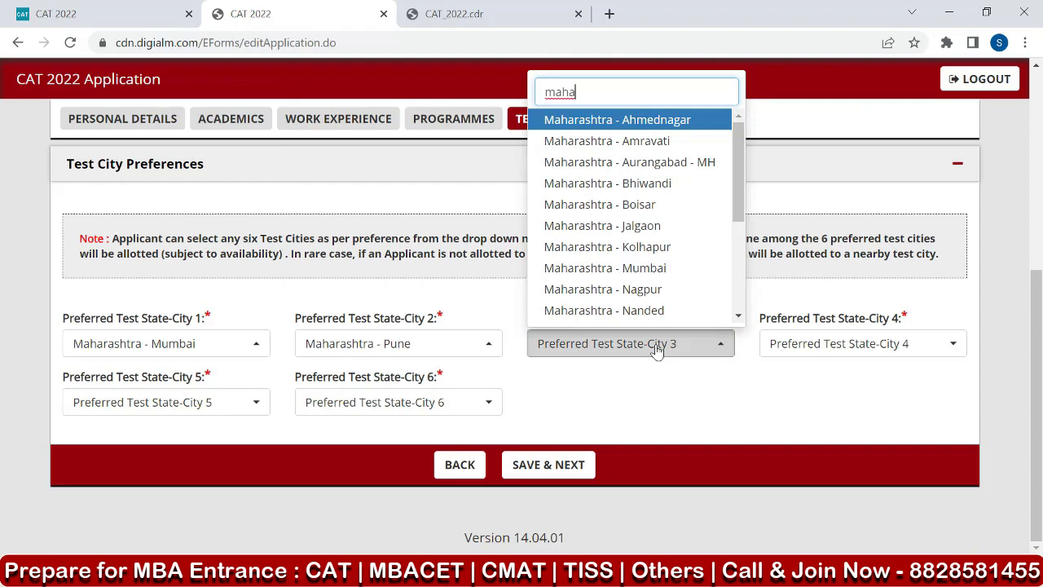
pyautogui.scroll(-2, 689, 211)
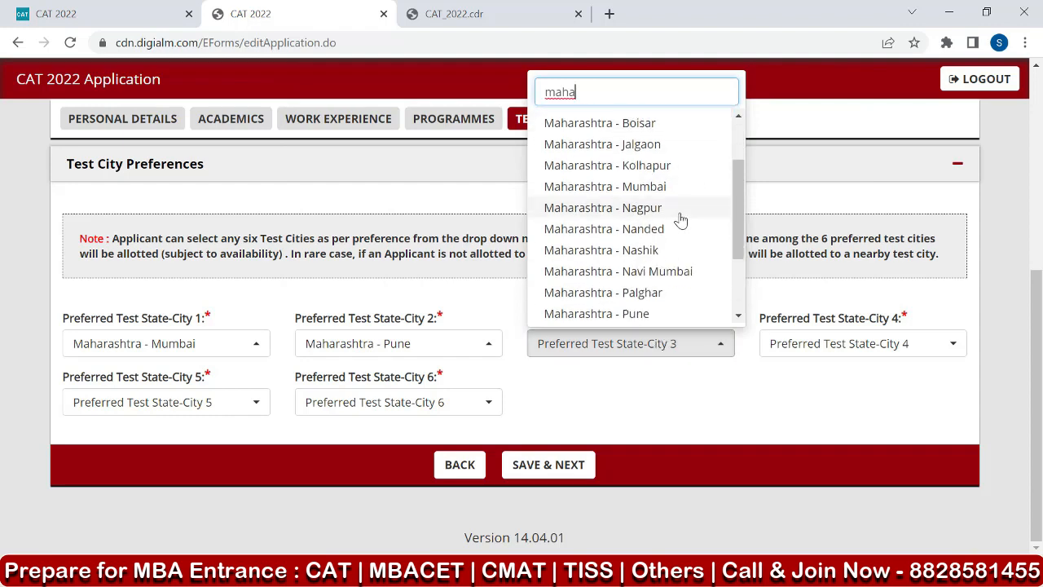
pyautogui.scroll(-2, 681, 220)
pyautogui.click(665, 218)
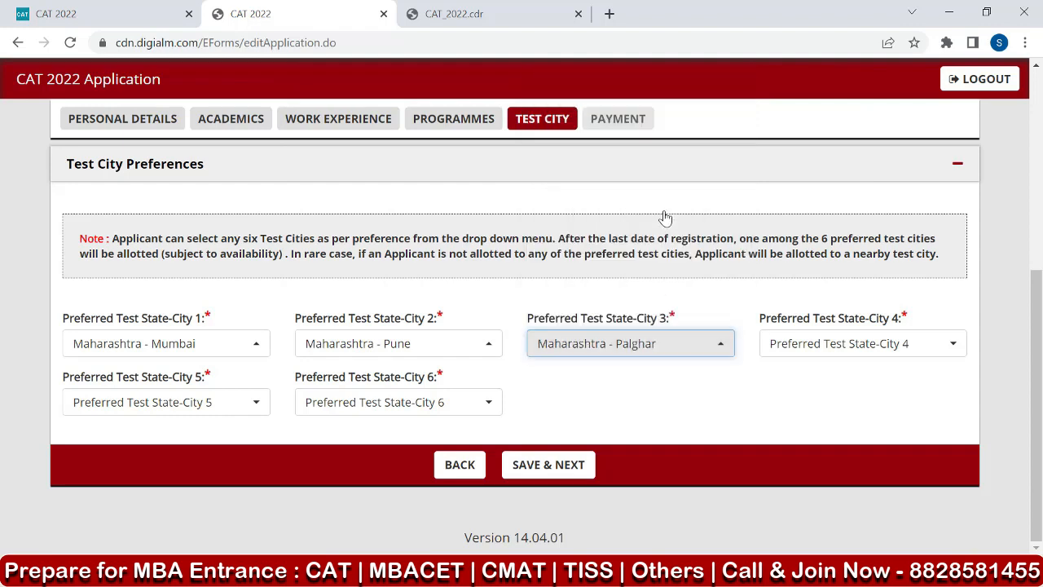
# Set the fourth preferred test city to Maharashtra - Navi Mumbai, filtering the city list by "maha".
pyautogui.click(824, 350)
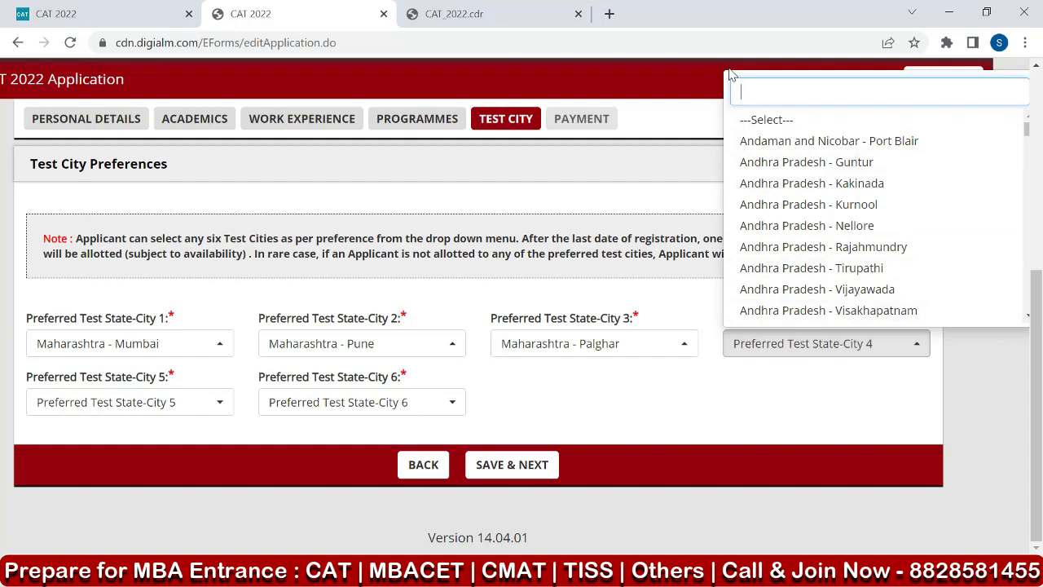
pyautogui.write('maha')
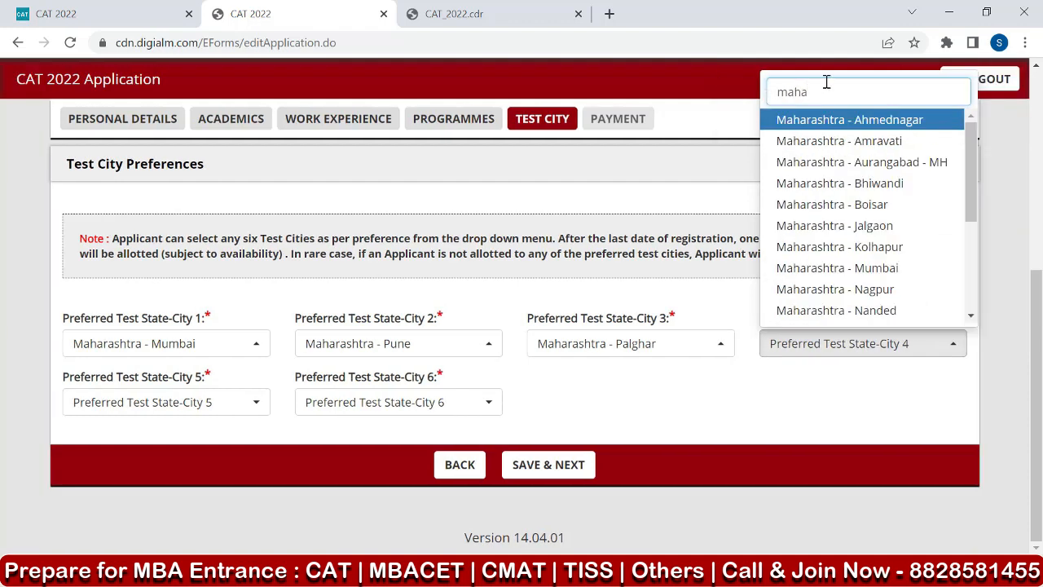
pyautogui.scroll(-4, 886, 179)
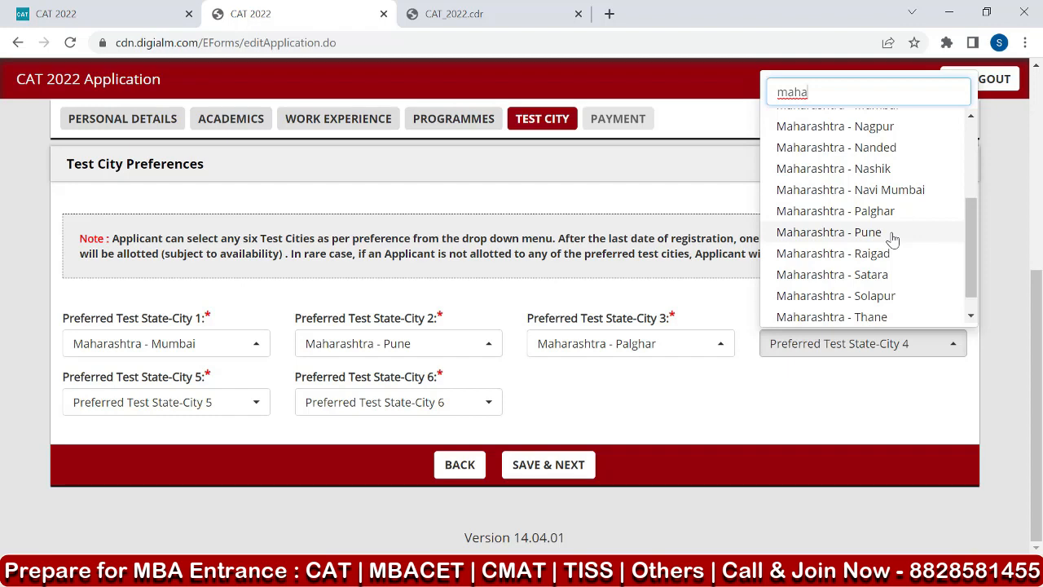
pyautogui.click(850, 189)
# Set the fifth preferred test city to Maharashtra - Raigad, filtering the city list by "maha".
pyautogui.click(167, 402)
pyautogui.write('maha')
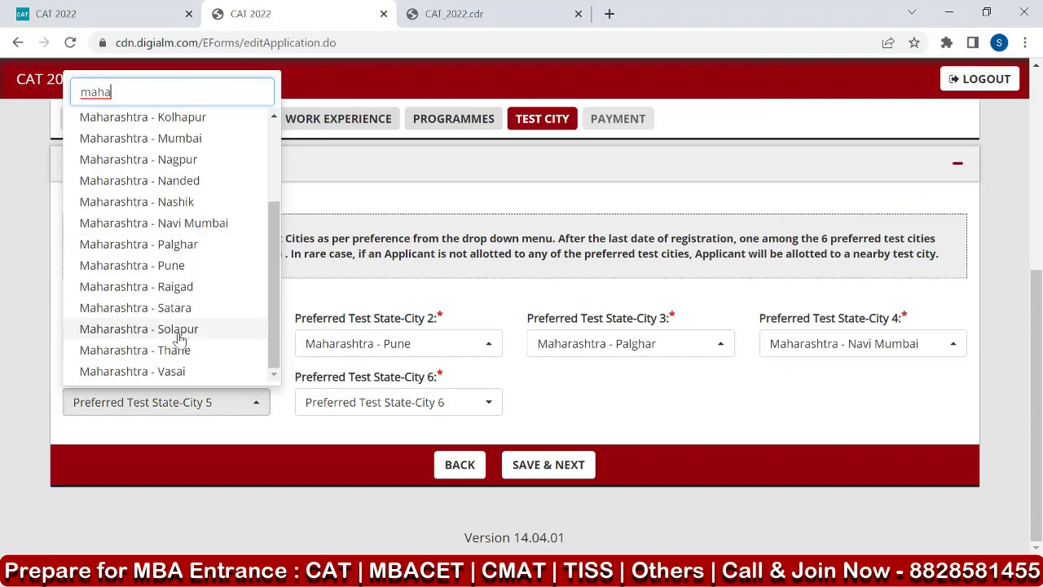
pyautogui.click(187, 285)
# Set the sixth preferred test city to Maharashtra - Bhiwandi, filtering by "maha", and save the preferences to proceed to payment.
pyautogui.click(385, 397)
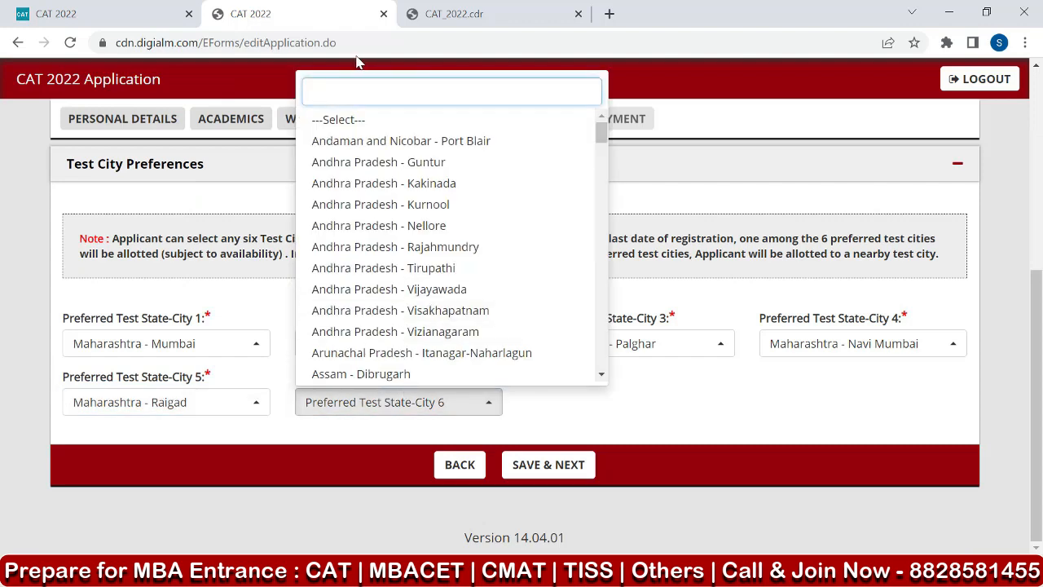
pyautogui.write('maha')
pyautogui.click(359, 184)
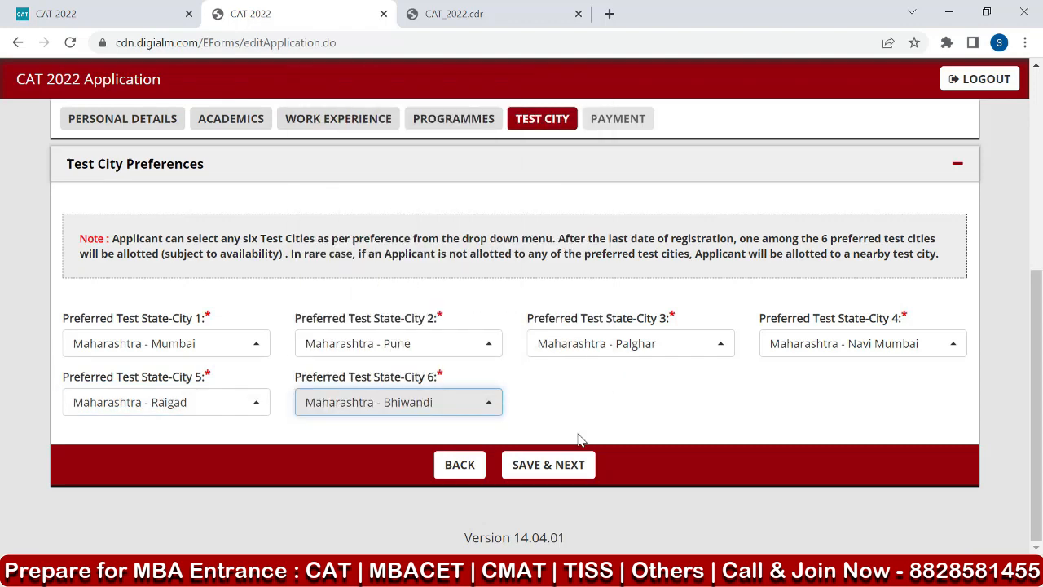
pyautogui.click(546, 464)
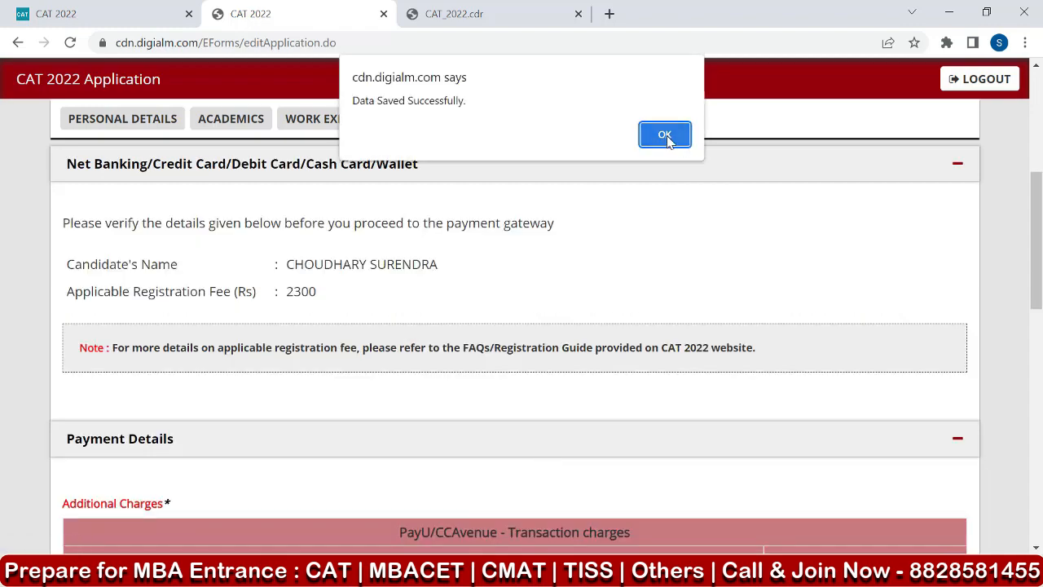
pyautogui.click(667, 133)
# Review the applicable registration fee and the additional transaction charges for each mode of payment.
pyautogui.scroll(2, 570, 277)
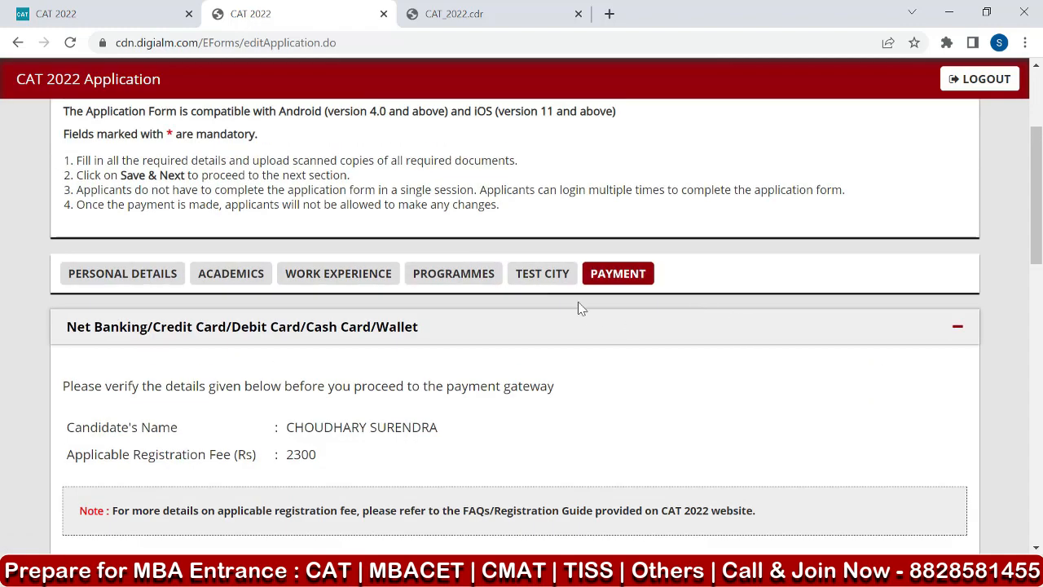
pyautogui.scroll(-1, 578, 305)
pyautogui.scroll(2, 577, 305)
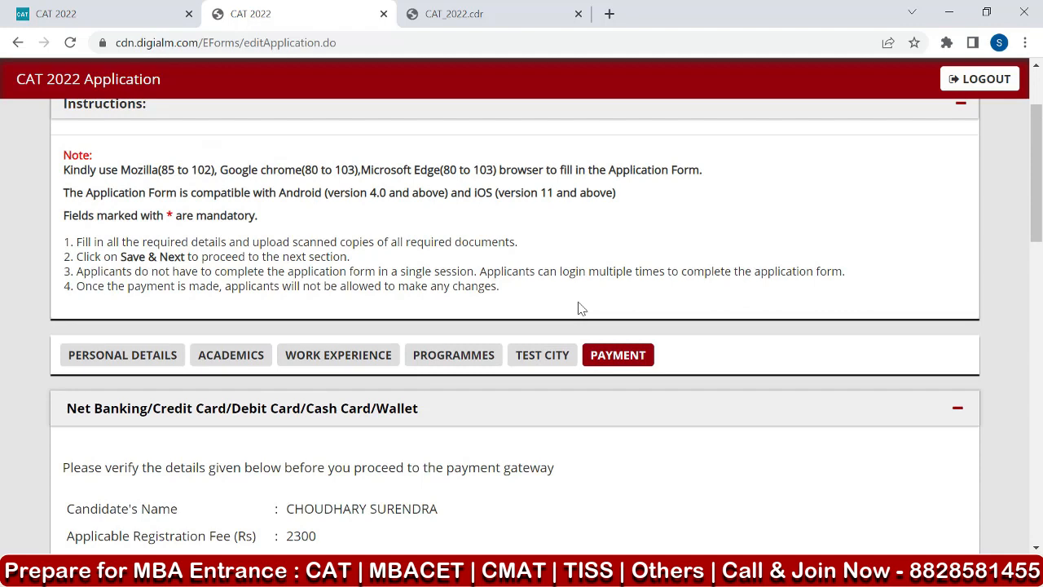
pyautogui.scroll(-1, 580, 308)
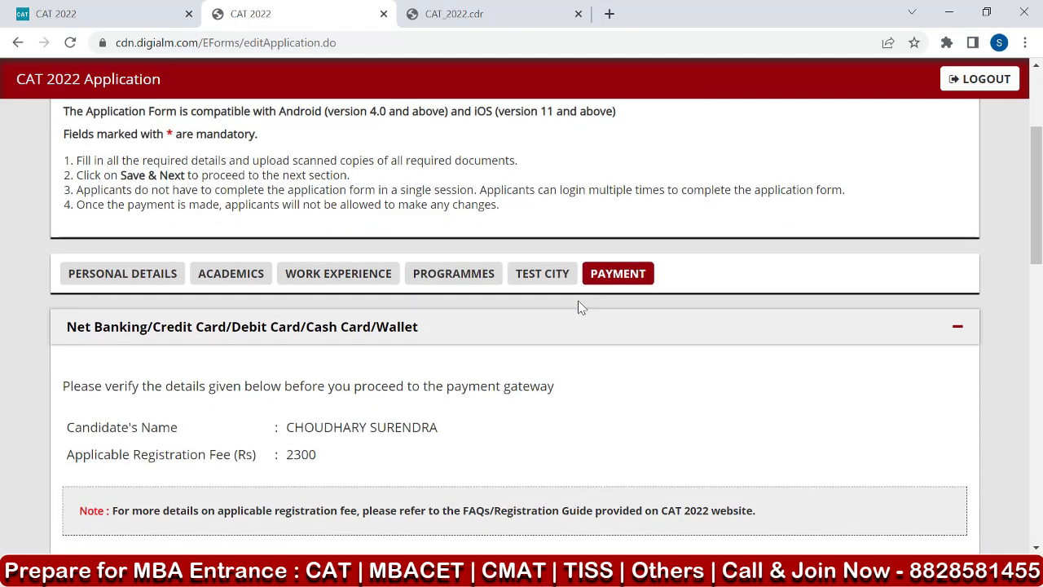
pyautogui.scroll(-1, 580, 307)
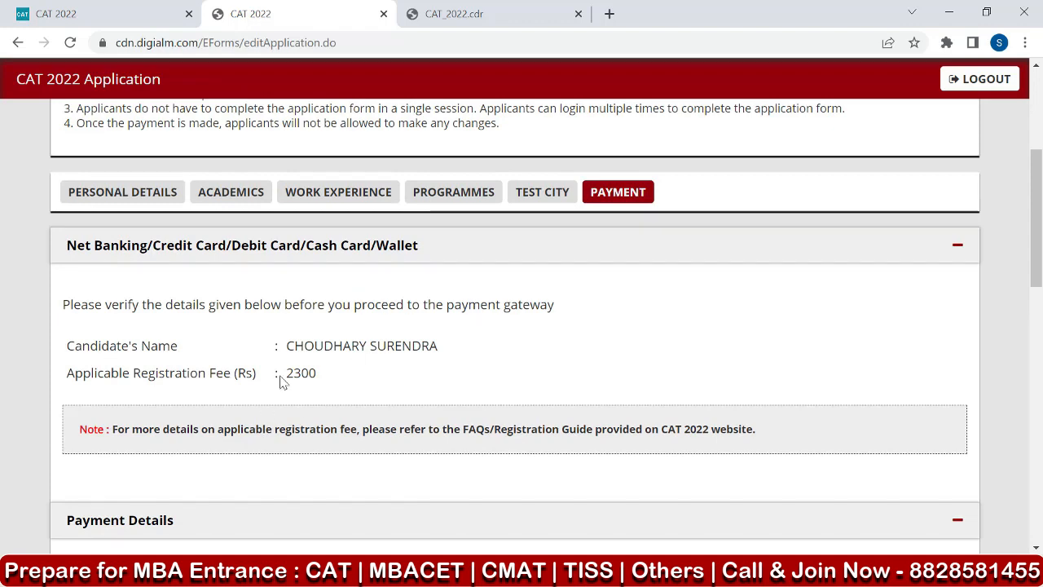
pyautogui.moveTo(282, 383); pyautogui.dragTo(342, 383)
pyautogui.scroll(-2, 444, 359)
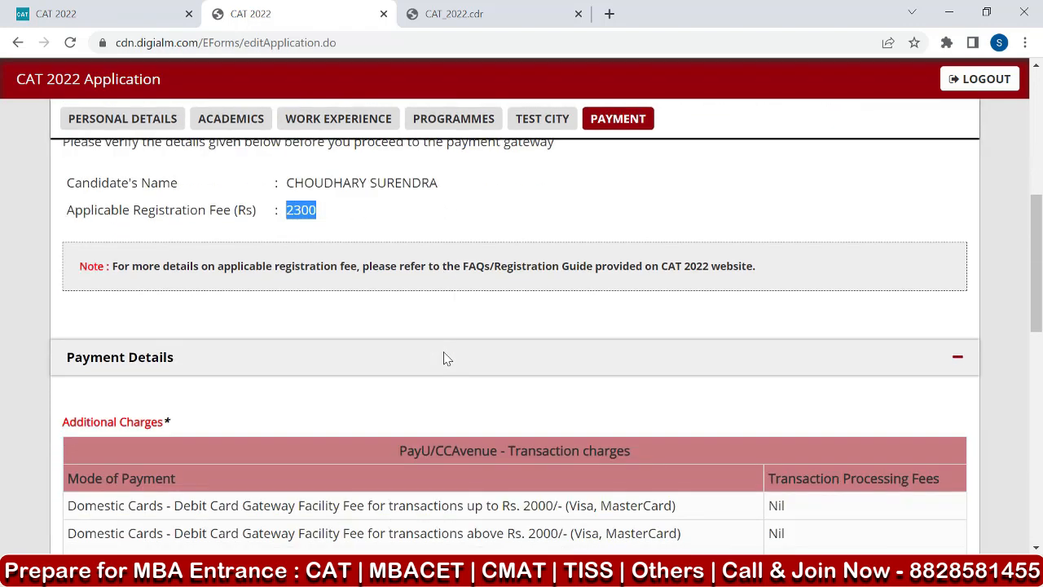
pyautogui.scroll(-1, 444, 359)
pyautogui.scroll(2, 444, 359)
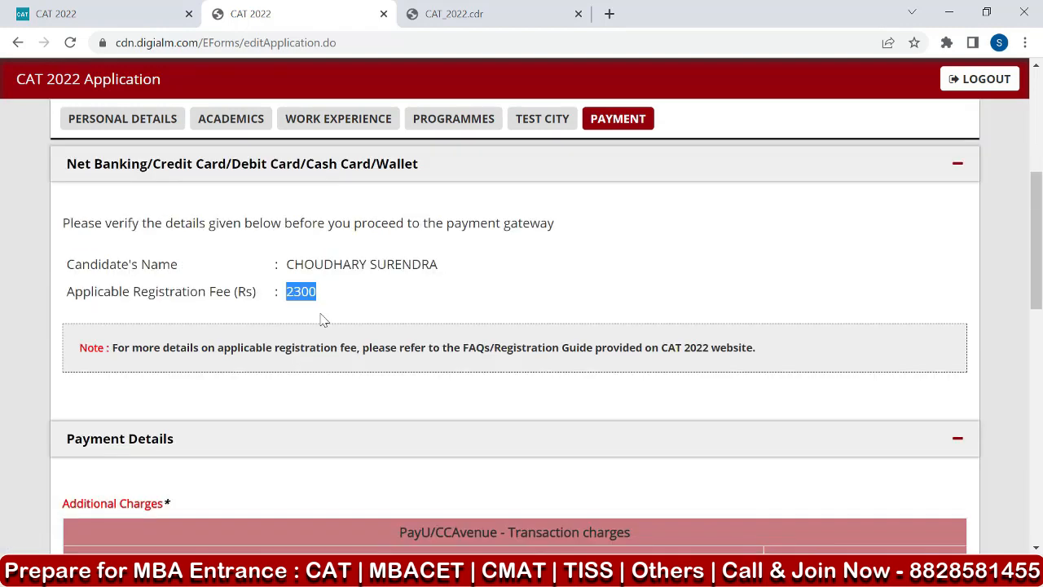
pyautogui.scroll(-2, 637, 289)
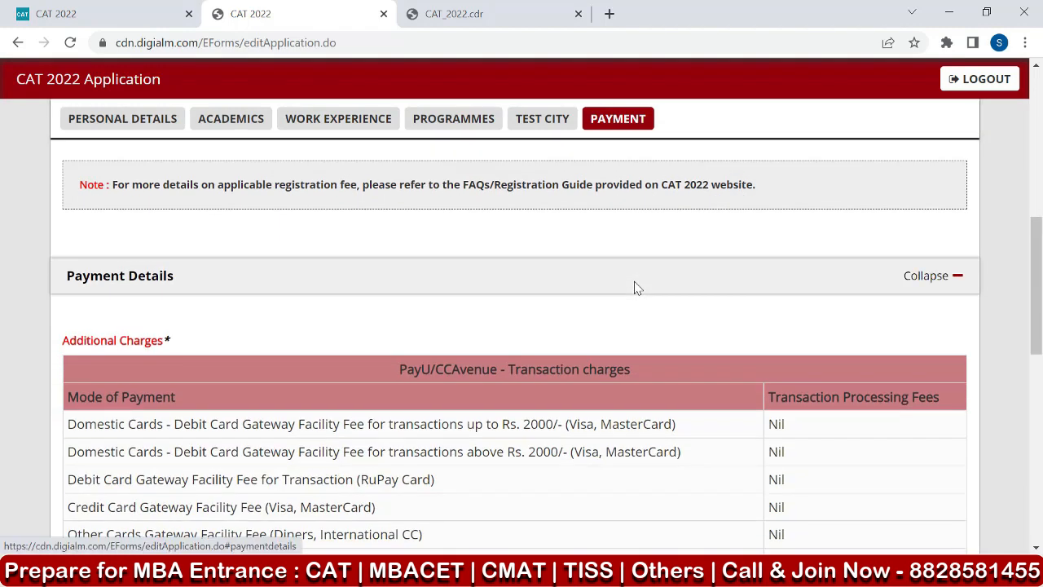
pyautogui.scroll(-2, 664, 261)
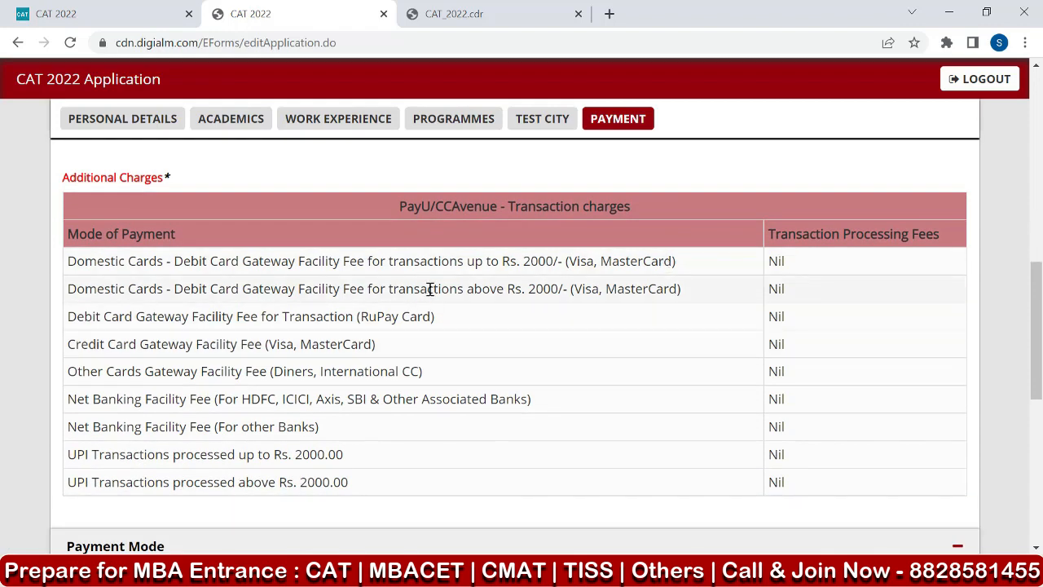
pyautogui.scroll(-2, 427, 288)
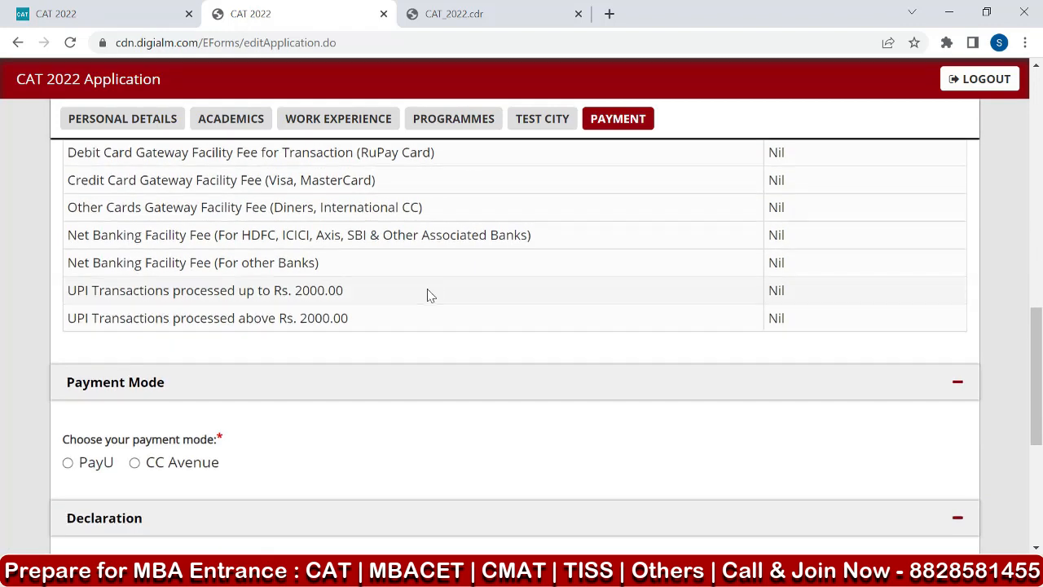
pyautogui.scroll(3, 427, 288)
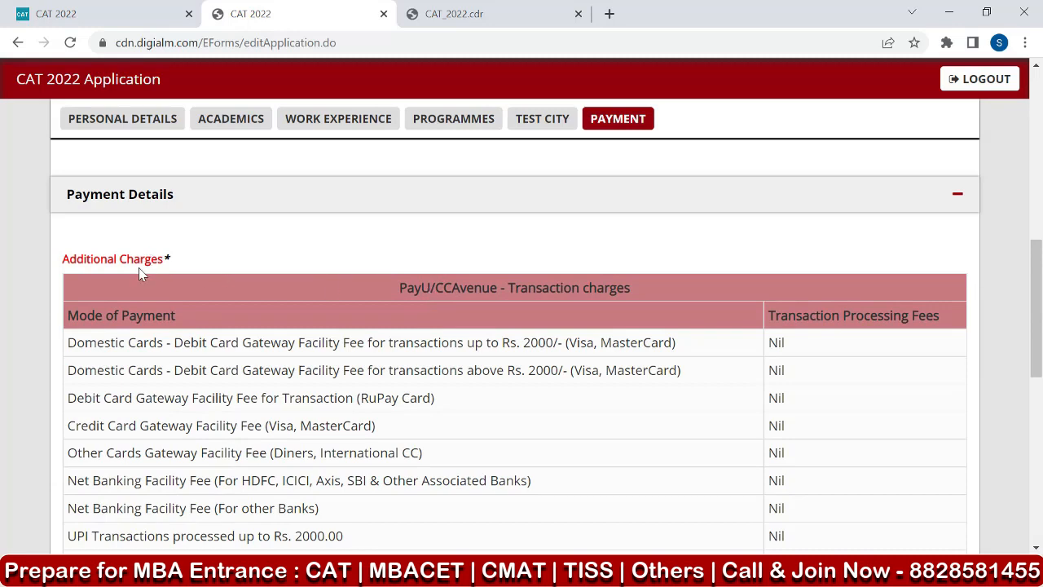
# Choose PayU as the payment mode and accept the declaration that the application form has been previewed.
pyautogui.scroll(-4, 221, 254)
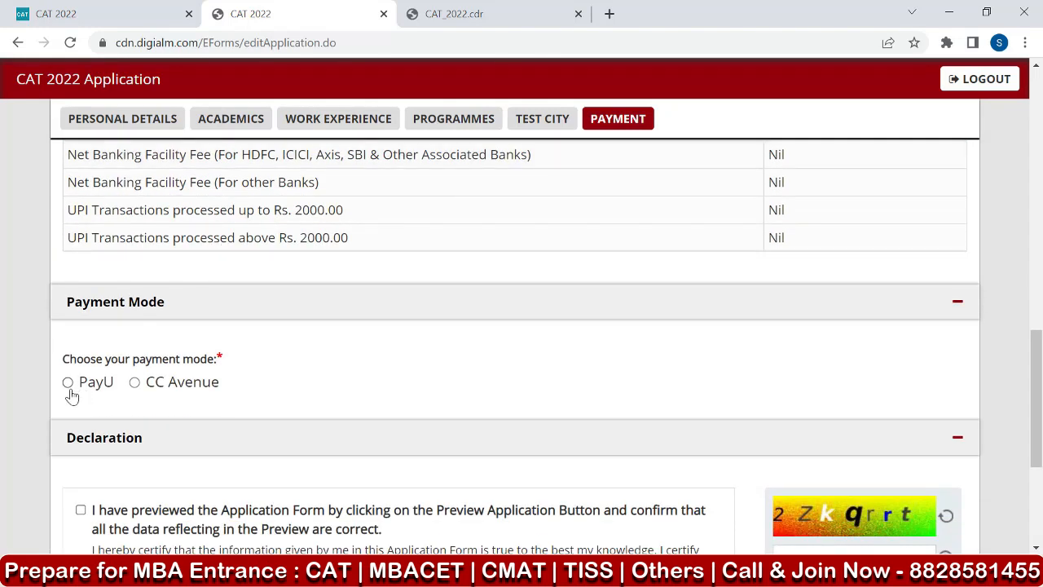
pyautogui.click(68, 385)
pyautogui.scroll(-2, 319, 324)
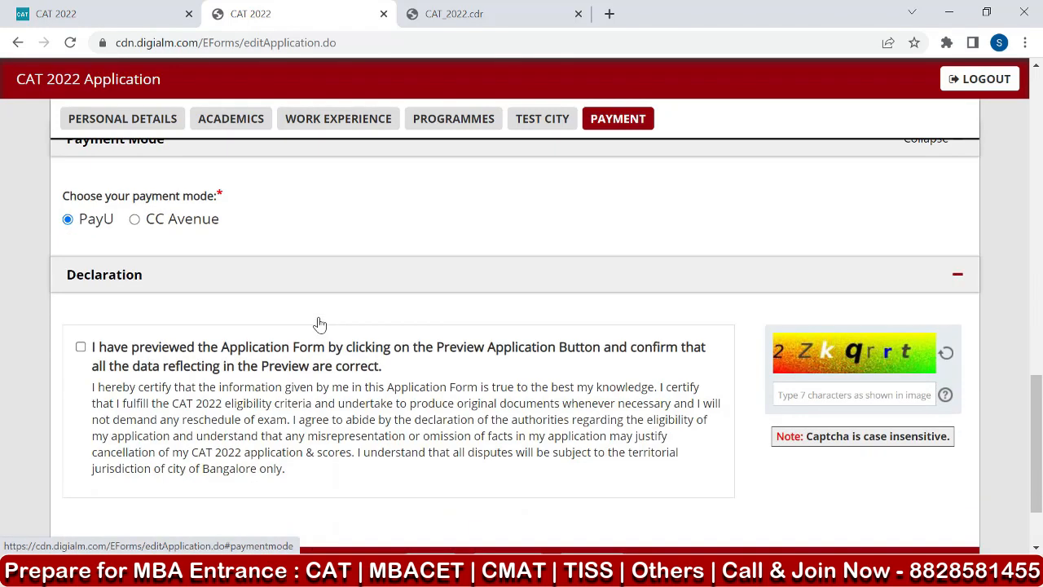
pyautogui.click(82, 348)
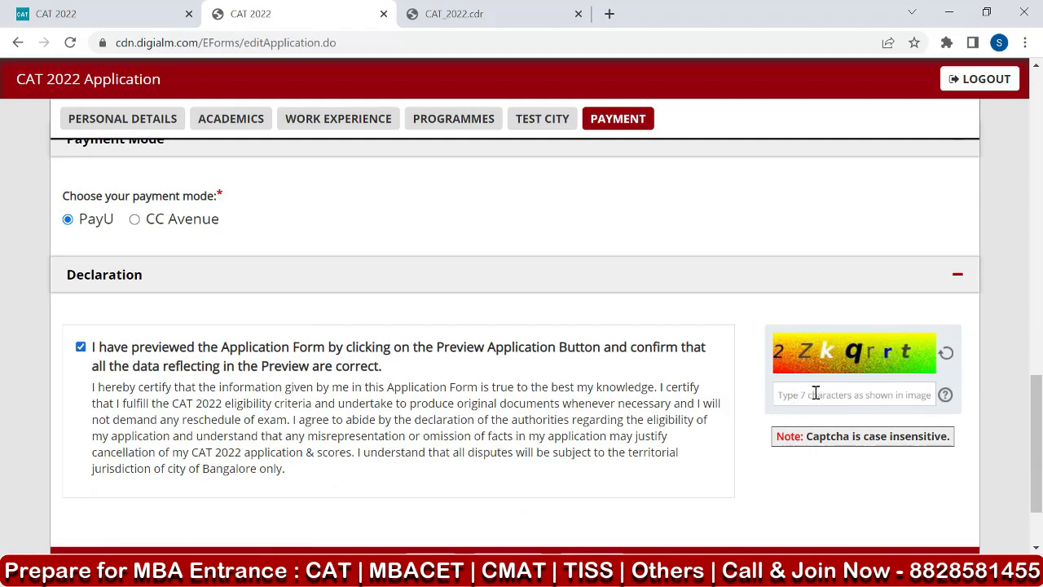
# Preview the application, check the details from the applicant section through to the declaration, and close the preview.
pyautogui.scroll(-2, 814, 381)
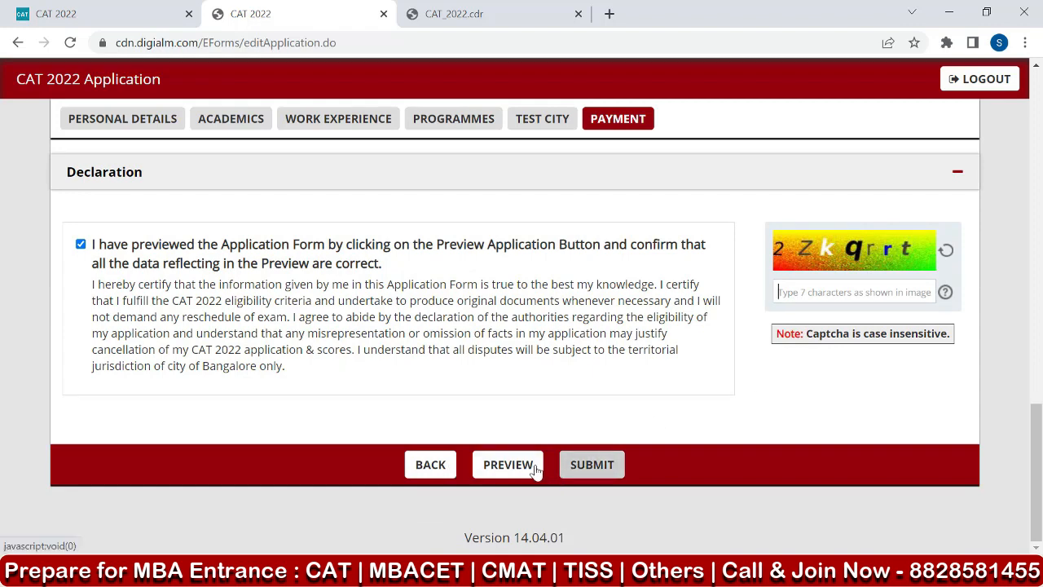
pyautogui.click(501, 471)
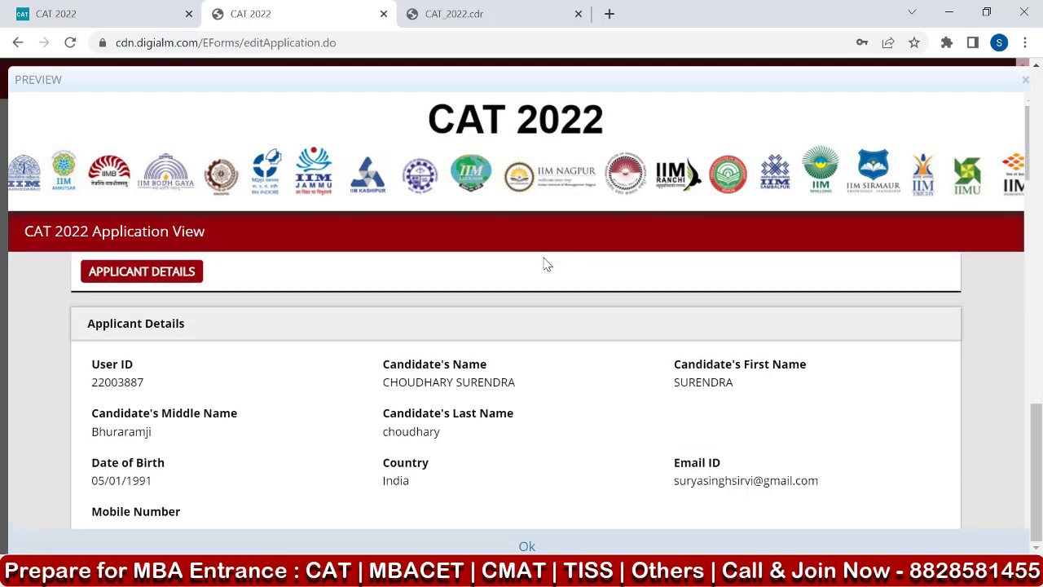
pyautogui.scroll(-2, 547, 264)
pyautogui.scroll(-3, 546, 264)
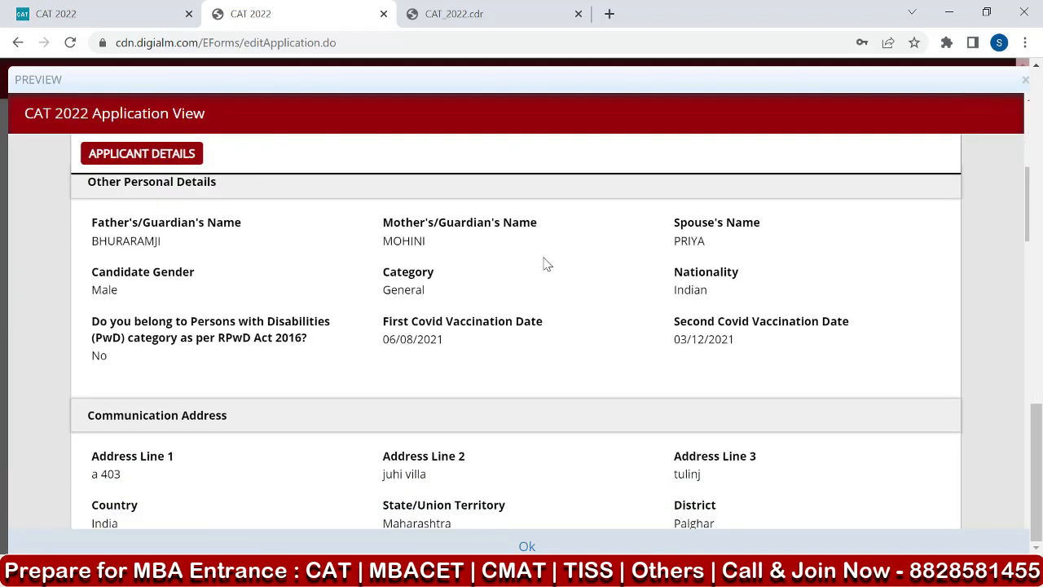
pyautogui.scroll(-10, 547, 264)
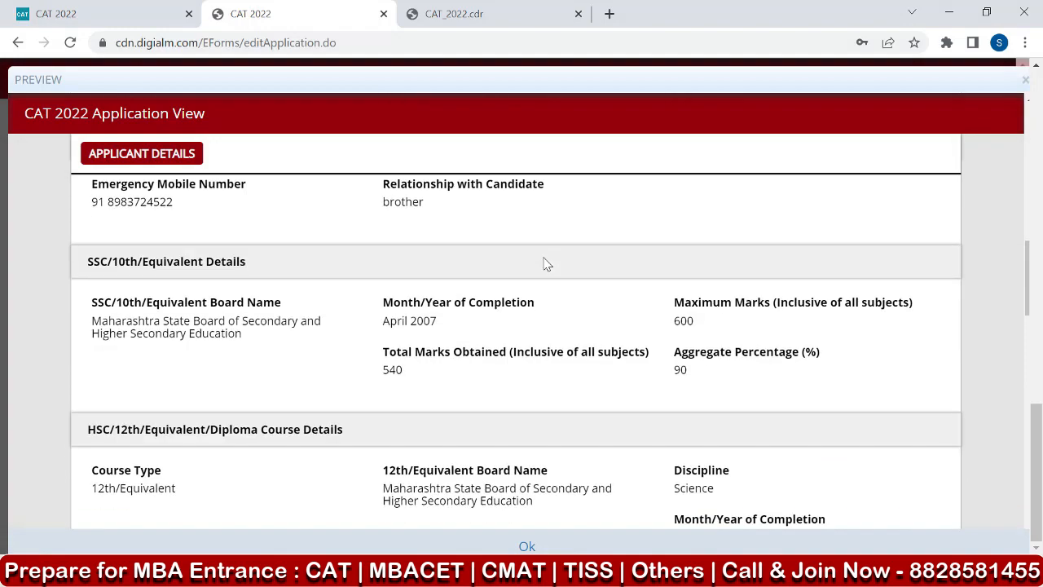
pyautogui.scroll(-10, 547, 264)
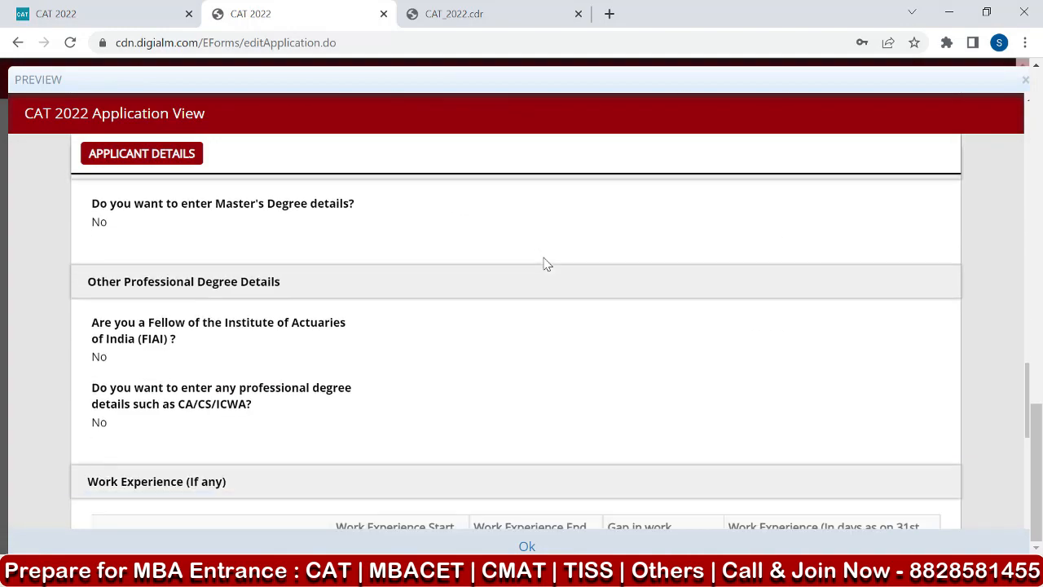
pyautogui.scroll(-8, 547, 264)
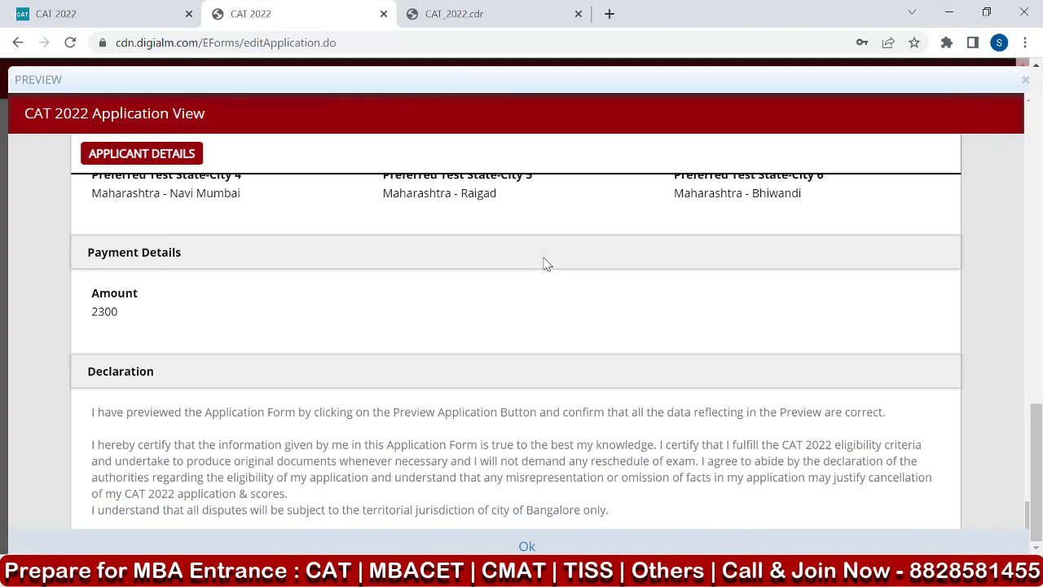
pyautogui.click(526, 546)
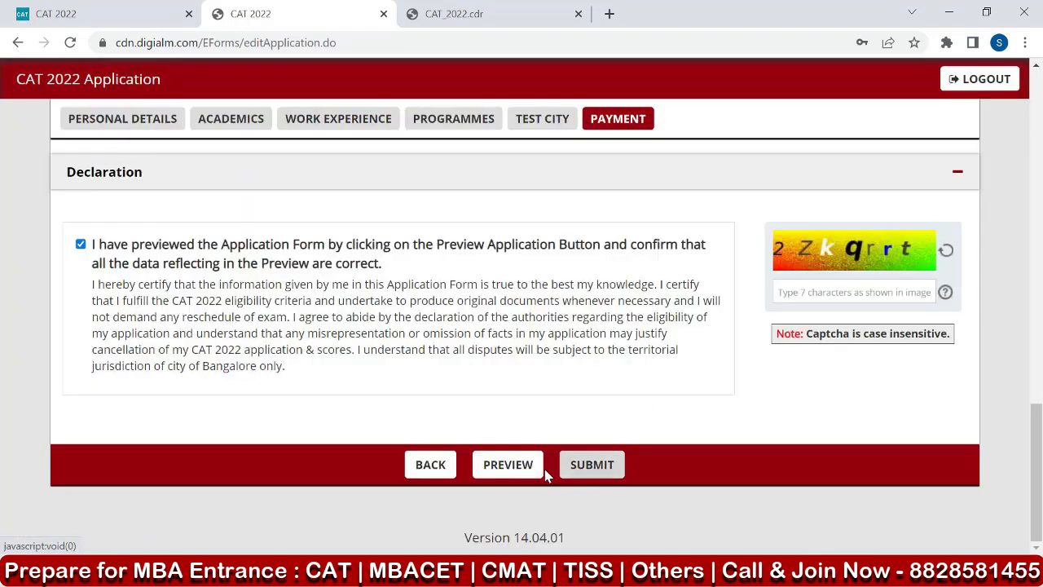